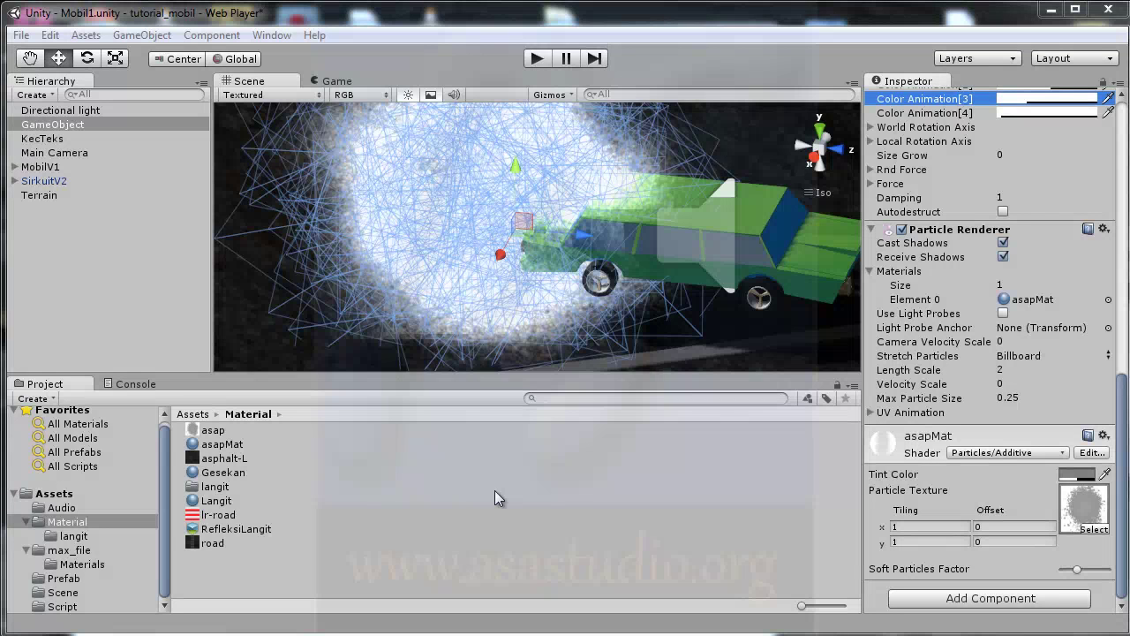
Rename the Hierarchy's GameObject particle object to 'asapPart'
{"action": "left_click", "coordinate": [44, 127]}
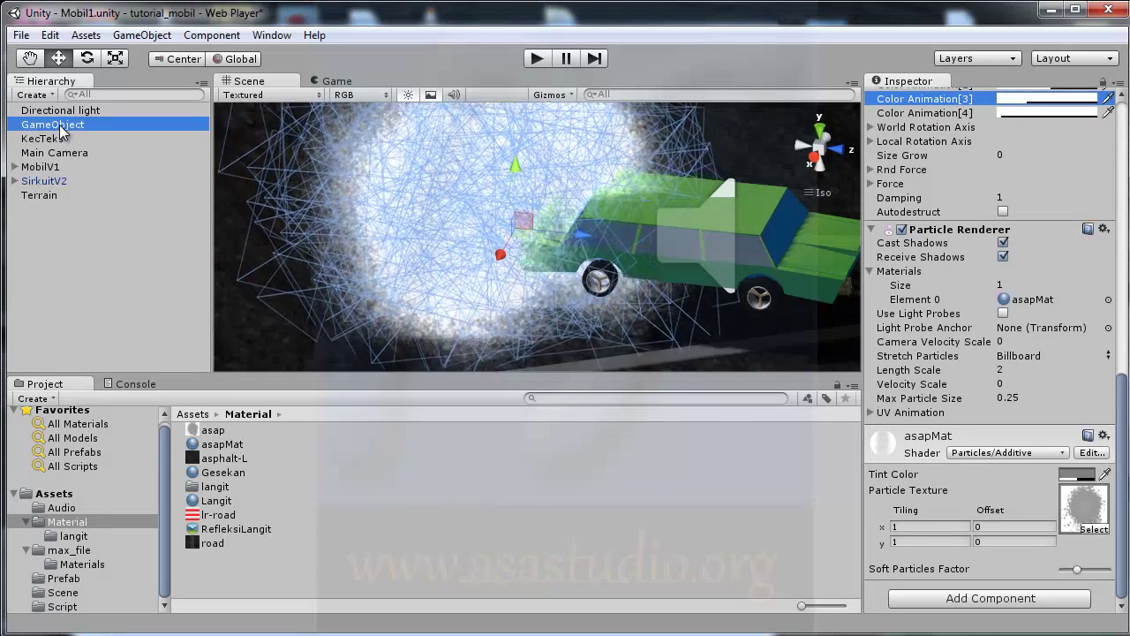
{"action": "left_click", "coordinate": [62, 131]}
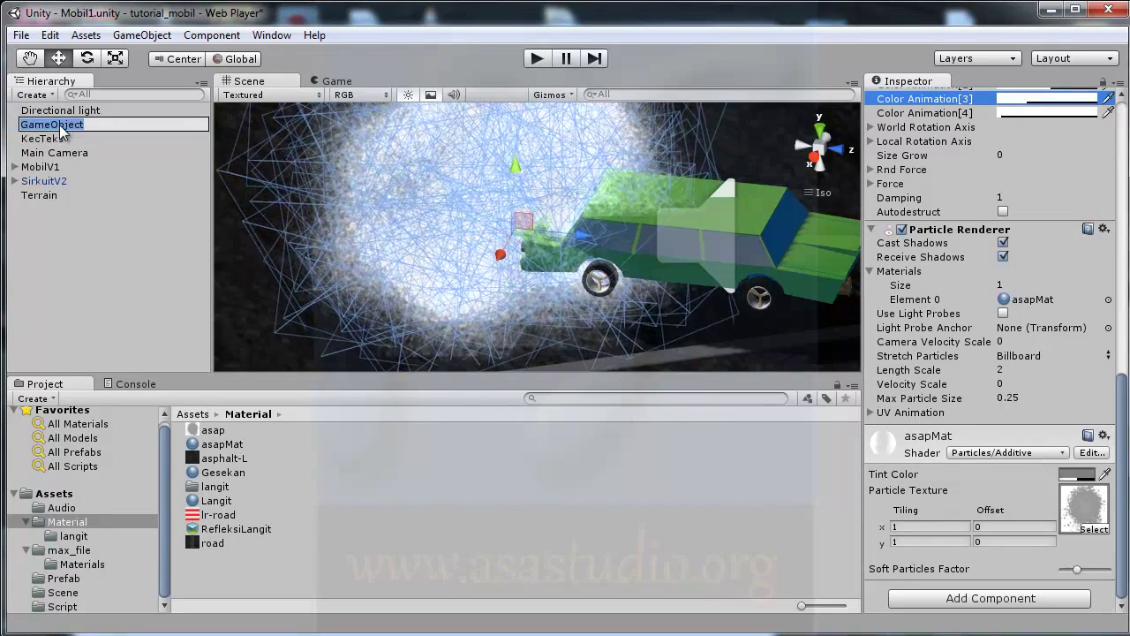
{"action": "type", "text": "asapPa"}
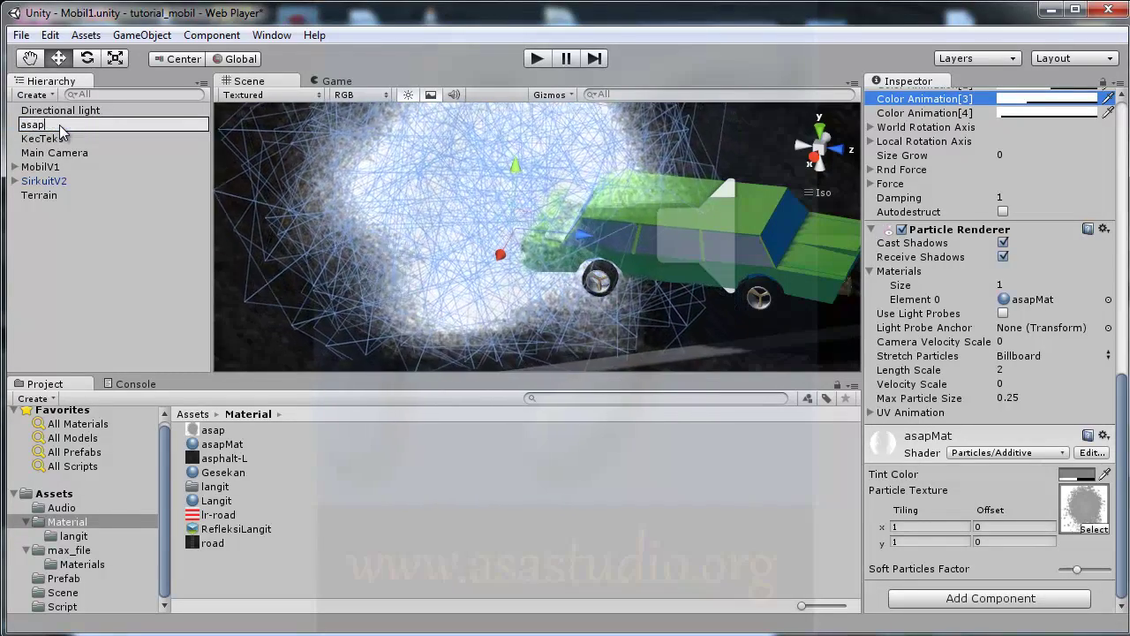
{"action": "type", "text": "rt"}
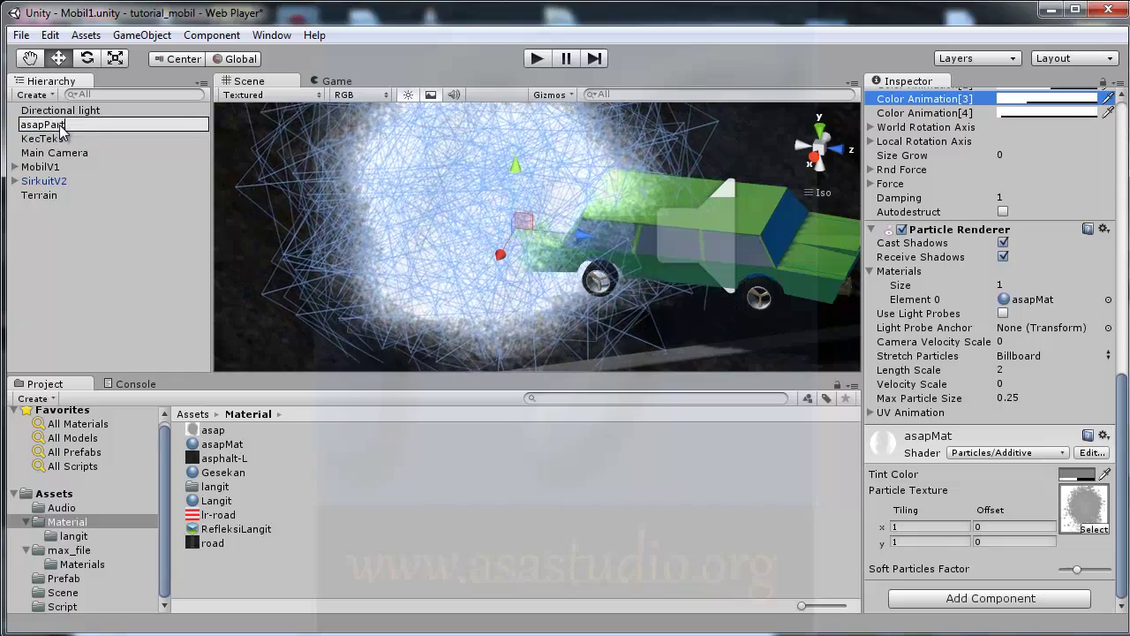
{"action": "key", "text": "Return"}
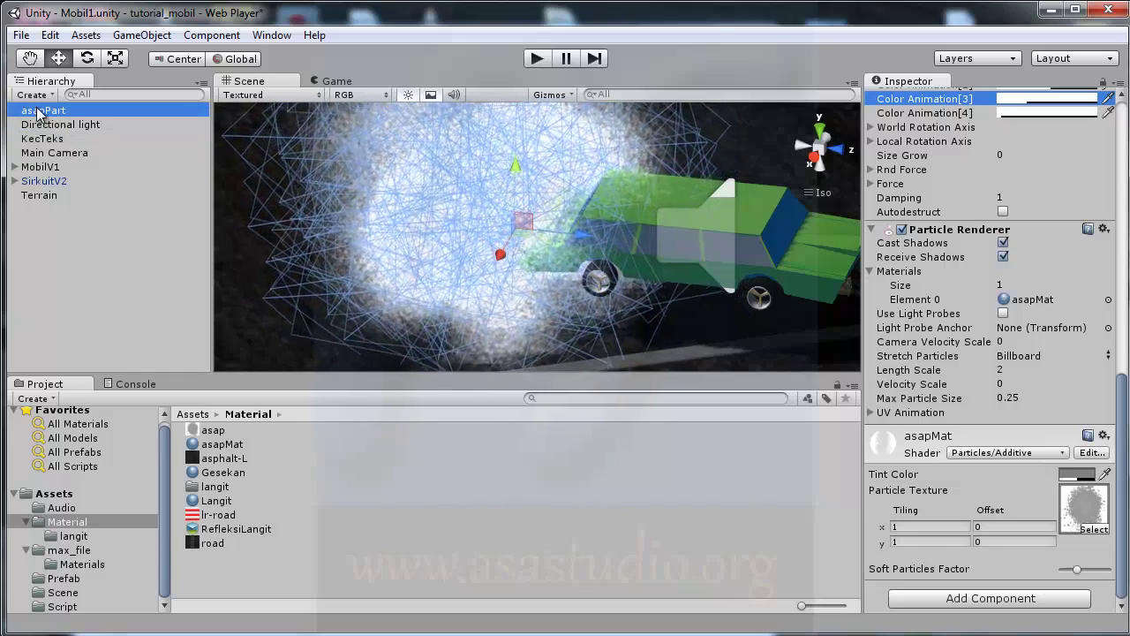
Parent asapPart under MobilV1 and start Play mode
{"action": "left_click_drag", "start_coordinate": [39, 112], "coordinate": [38, 169]}
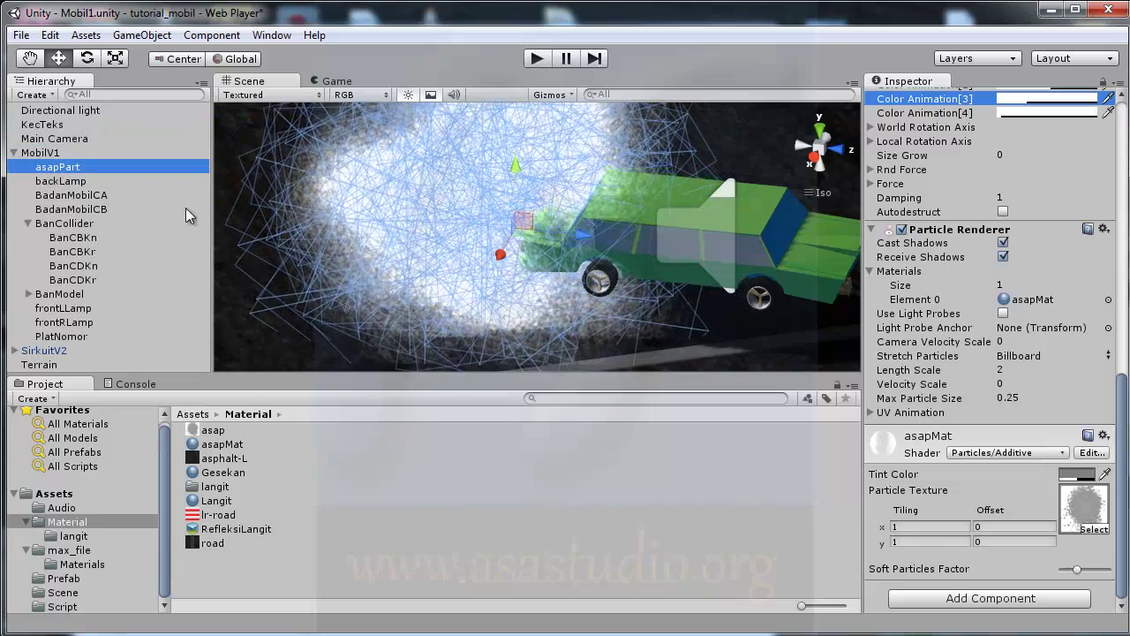
{"action": "left_click", "coordinate": [539, 59]}
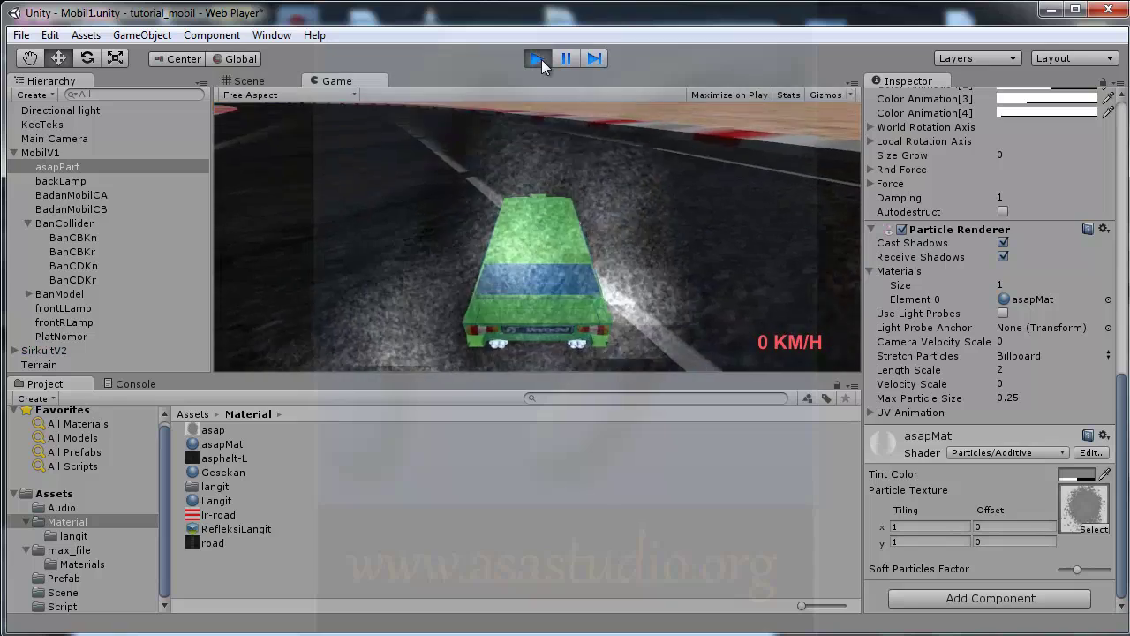
Drive forward, brake and reverse to check the skid smoke, then stop Play mode
{"action": "key", "text": "Up"}
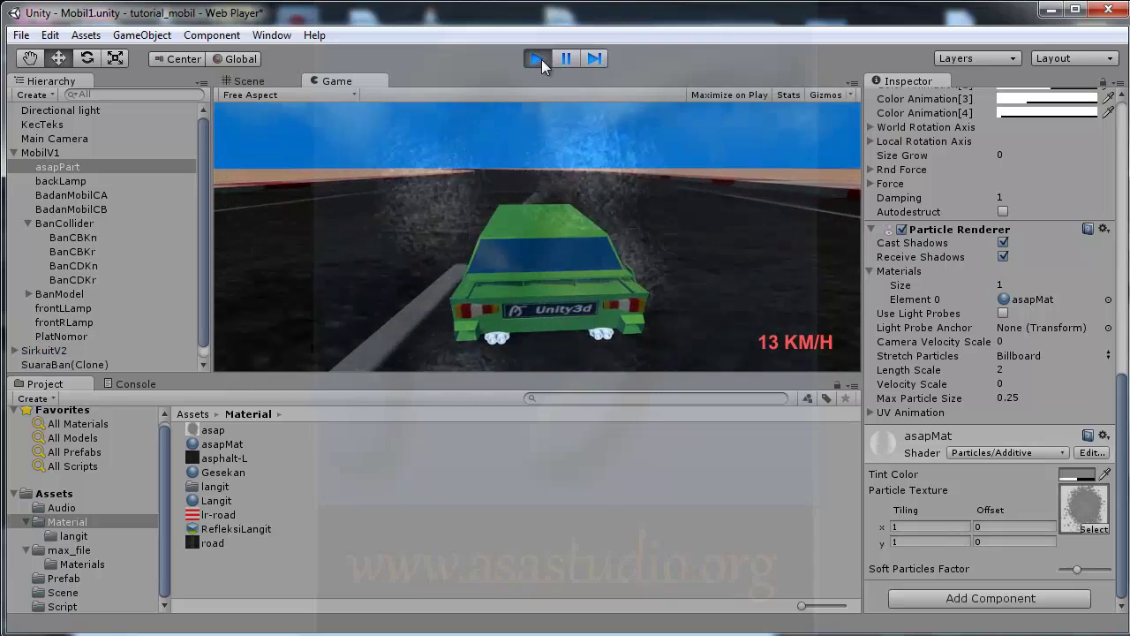
{"action": "key", "text": "Down"}
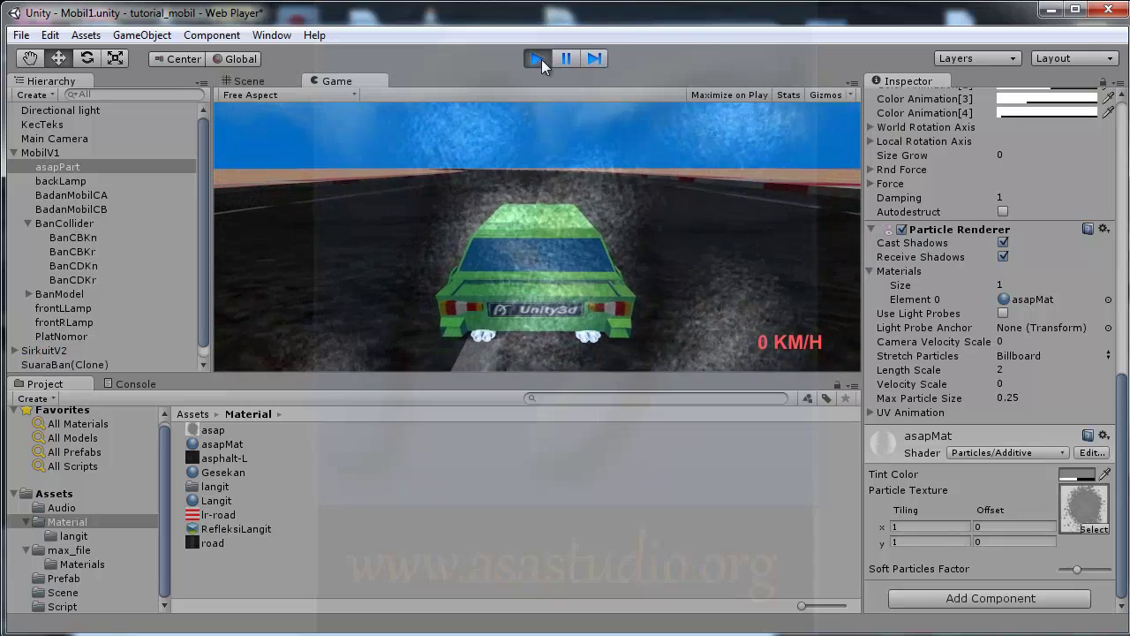
{"action": "key", "text": "Up"}
{"action": "left_click", "coordinate": [539, 58]}
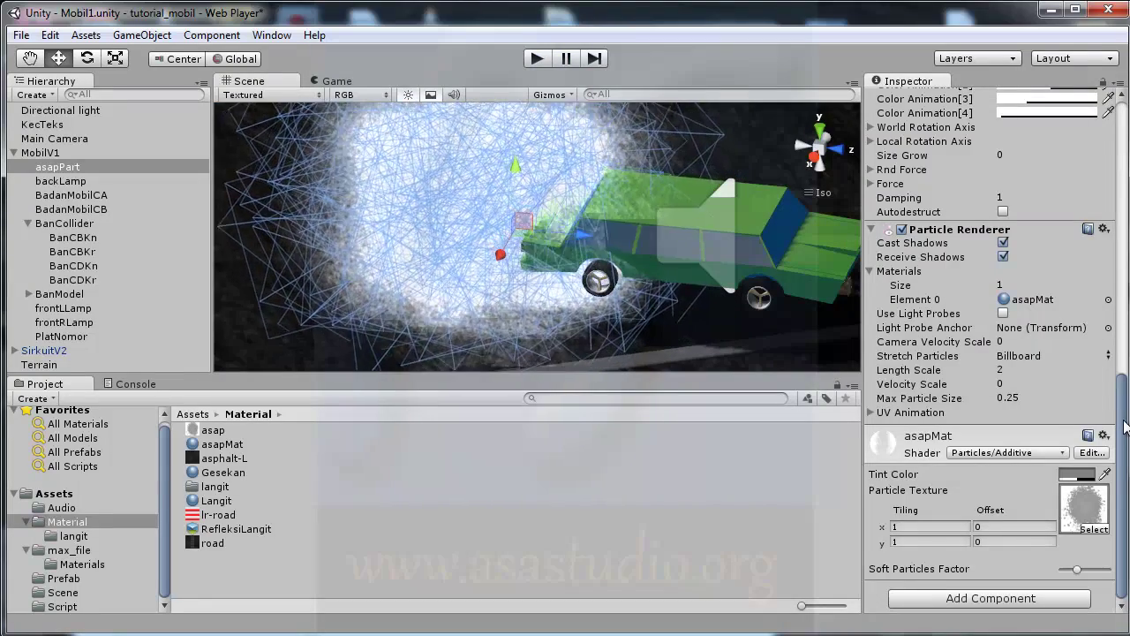
Enter the emitter's Ellipsoid sizes as X 0.1, Y 0.2, Z 0.2
{"action": "scroll", "coordinate": [1125, 405], "scroll_direction": "up", "scroll_amount": 3}
{"action": "scroll", "coordinate": [1014, 272], "scroll_direction": "up", "scroll_amount": 1}
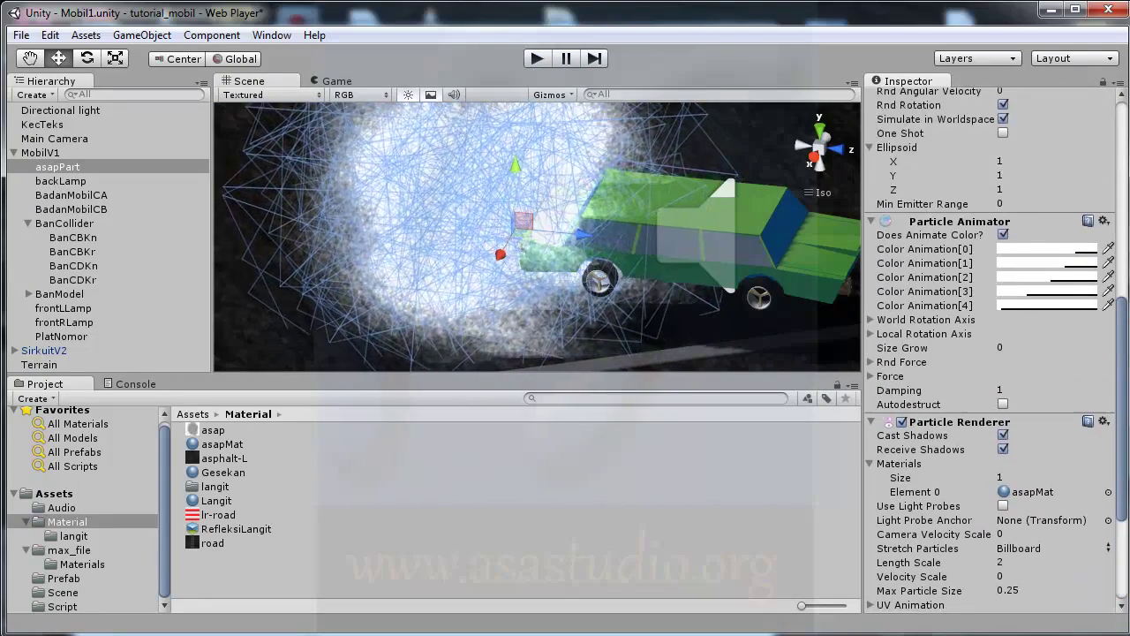
{"action": "scroll", "coordinate": [1014, 272], "scroll_direction": "up", "scroll_amount": 2}
{"action": "left_click", "coordinate": [1006, 262]}
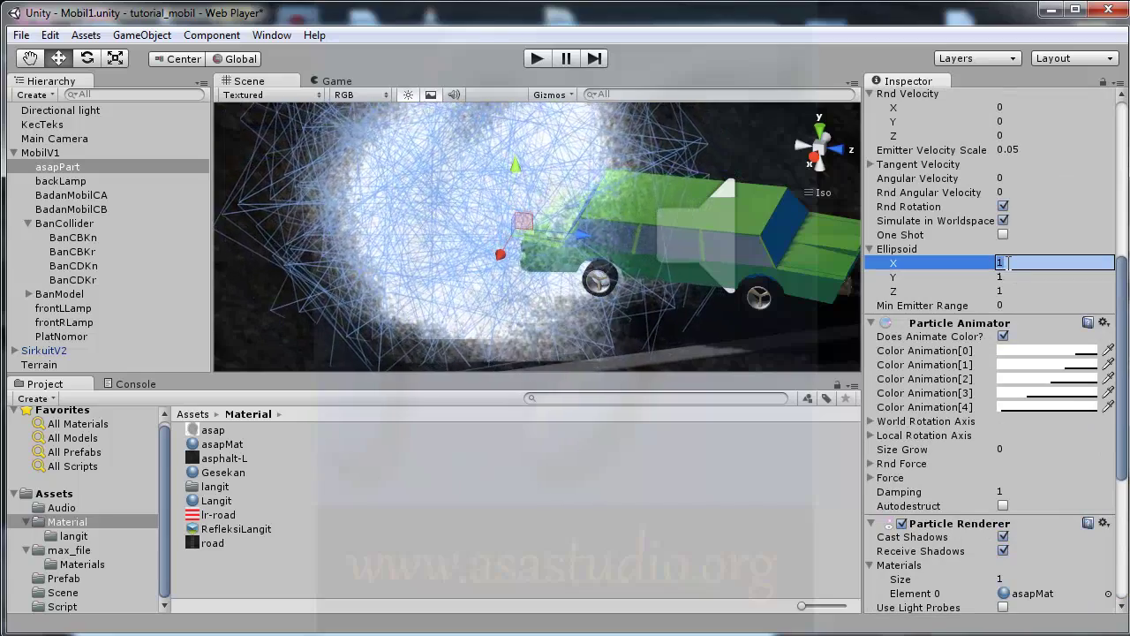
{"action": "type", "text": "0.1"}
{"action": "left_click", "coordinate": [1015, 276]}
{"action": "type", "text": "0.2"}
{"action": "left_click", "coordinate": [1022, 291]}
{"action": "type", "text": "0"}
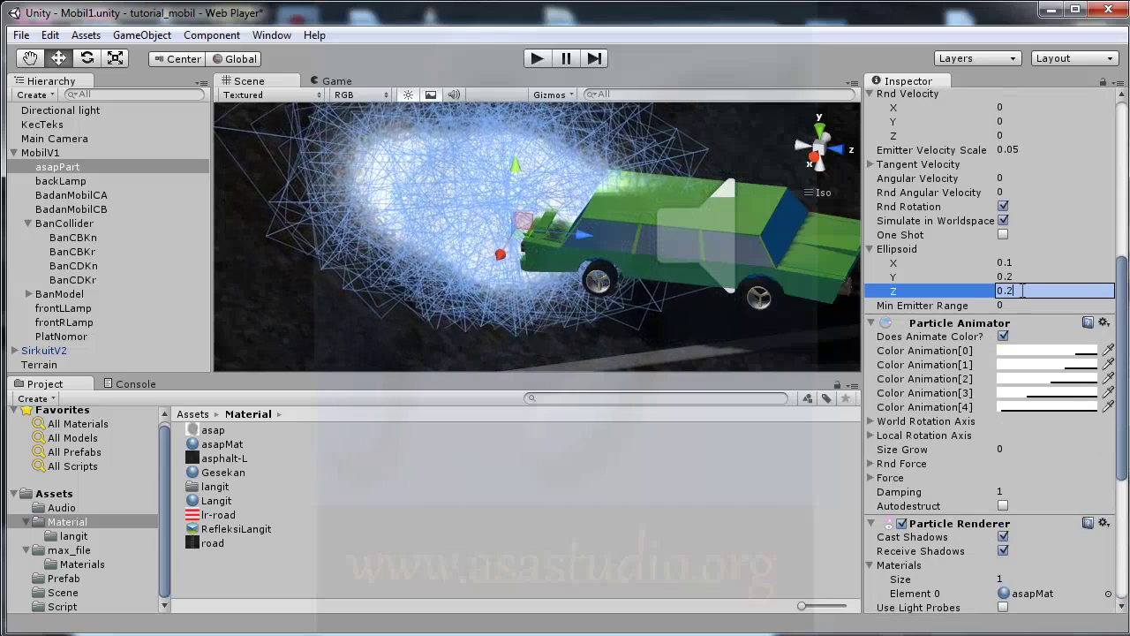
{"action": "type", "text": ".2"}
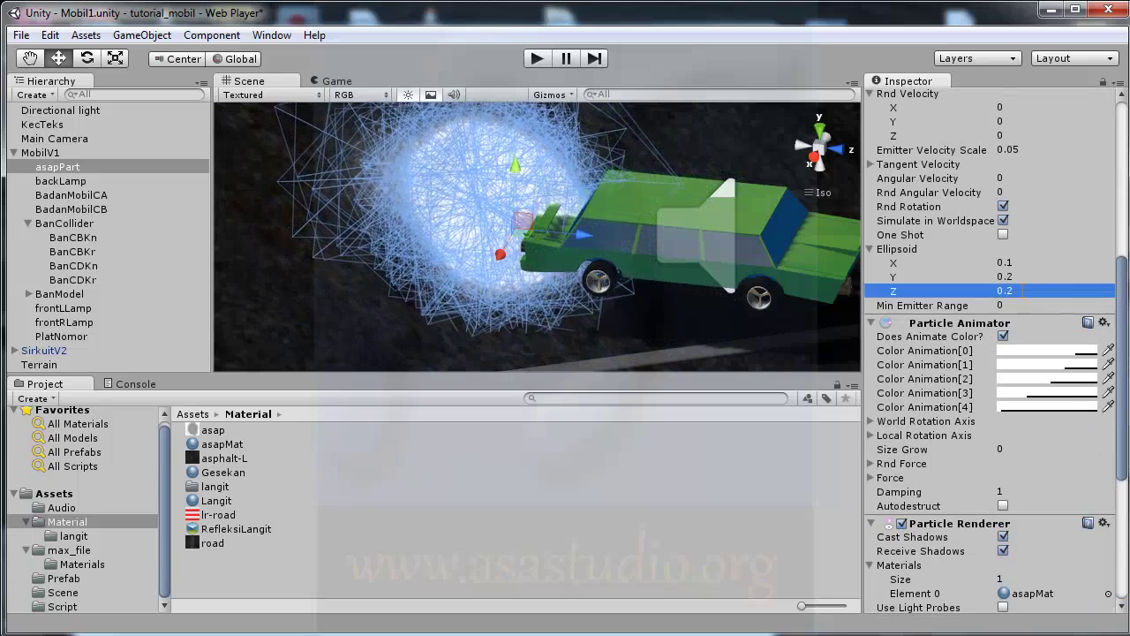
Correct Ellipsoid Z and Y to 0.1 and start Play mode
{"action": "left_click", "coordinate": [1021, 291]}
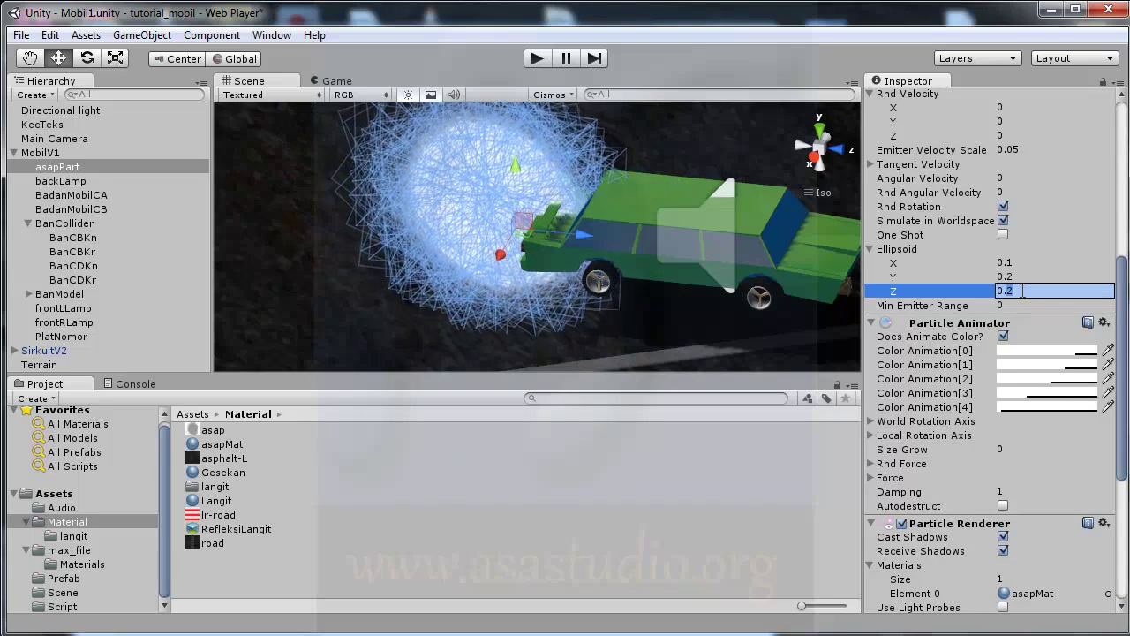
{"action": "type", "text": "0.1"}
{"action": "left_click", "coordinate": [1028, 276]}
{"action": "type", "text": "0.1"}
{"action": "key", "text": "Return"}
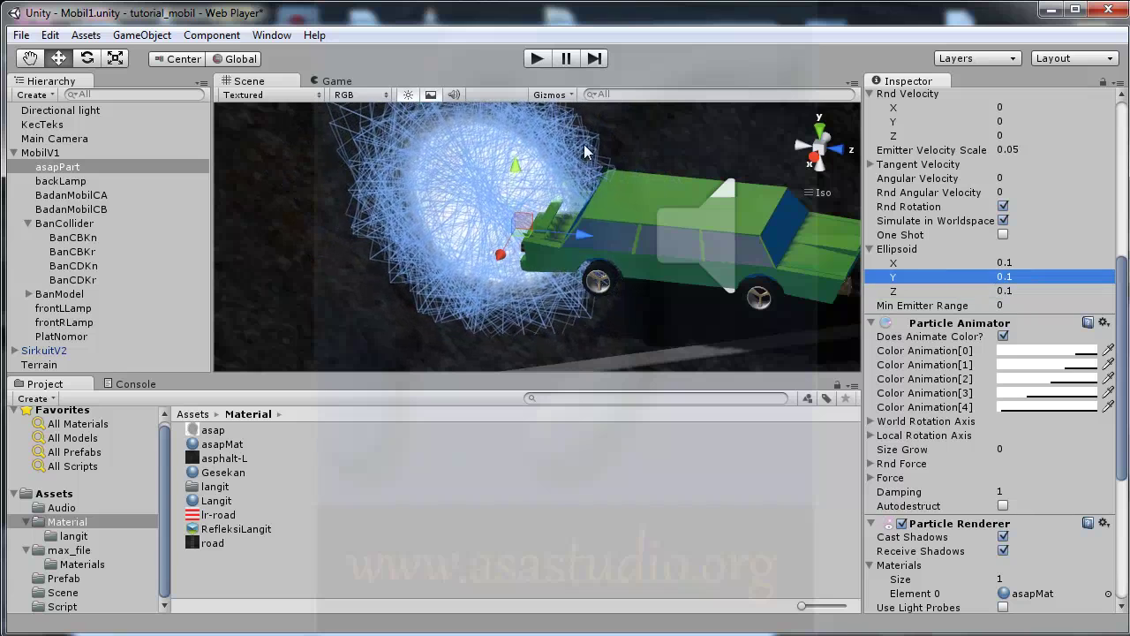
{"action": "left_click", "coordinate": [537, 58]}
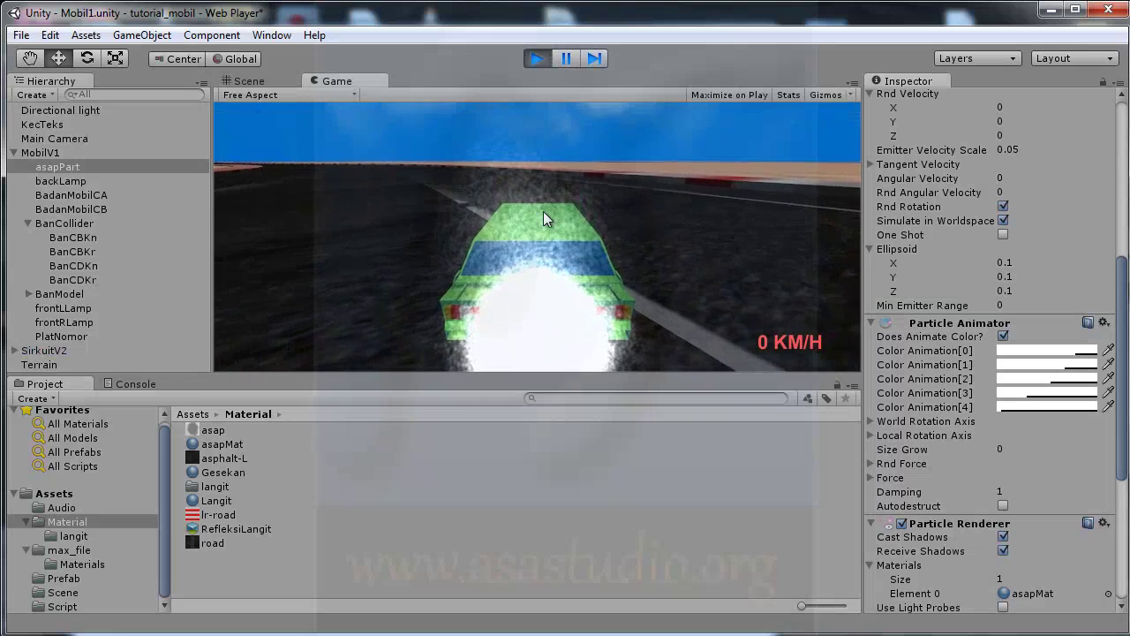
Drive and steer the car to view the smaller smoke, select asapPart, and stop Play mode
{"action": "key", "text": "Up"}
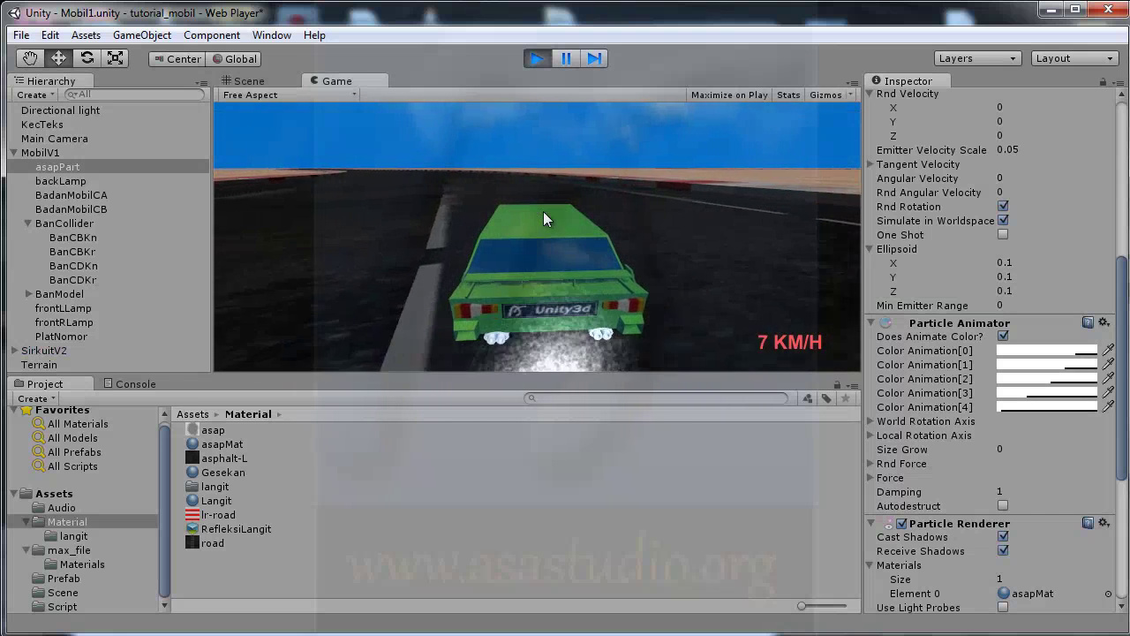
{"action": "key", "text": "Up"}
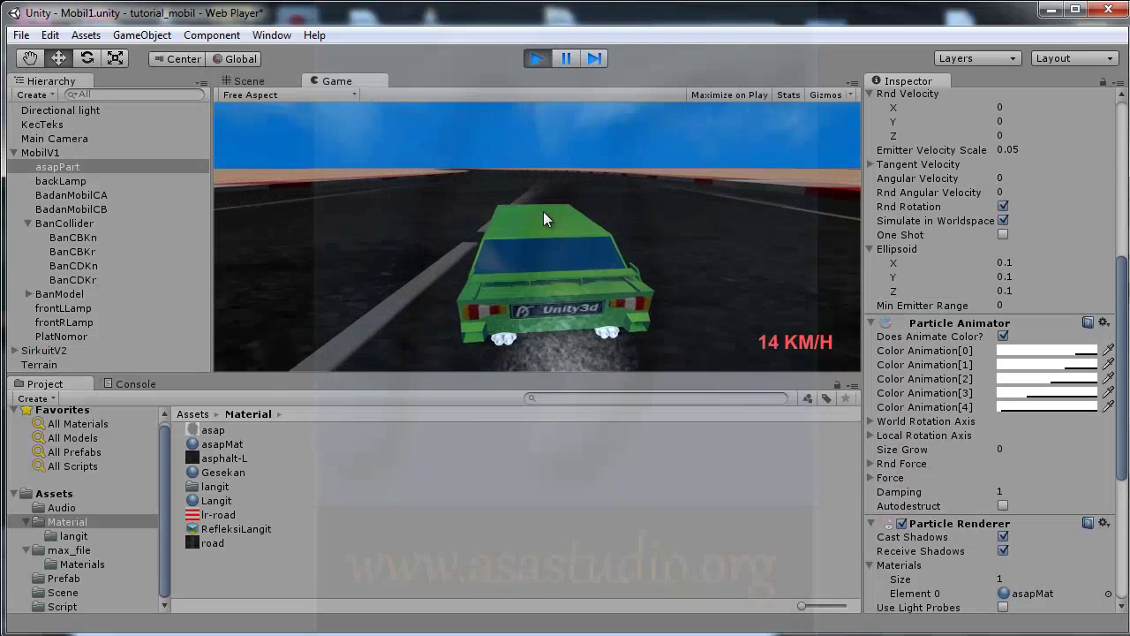
{"action": "key", "text": "Left"}
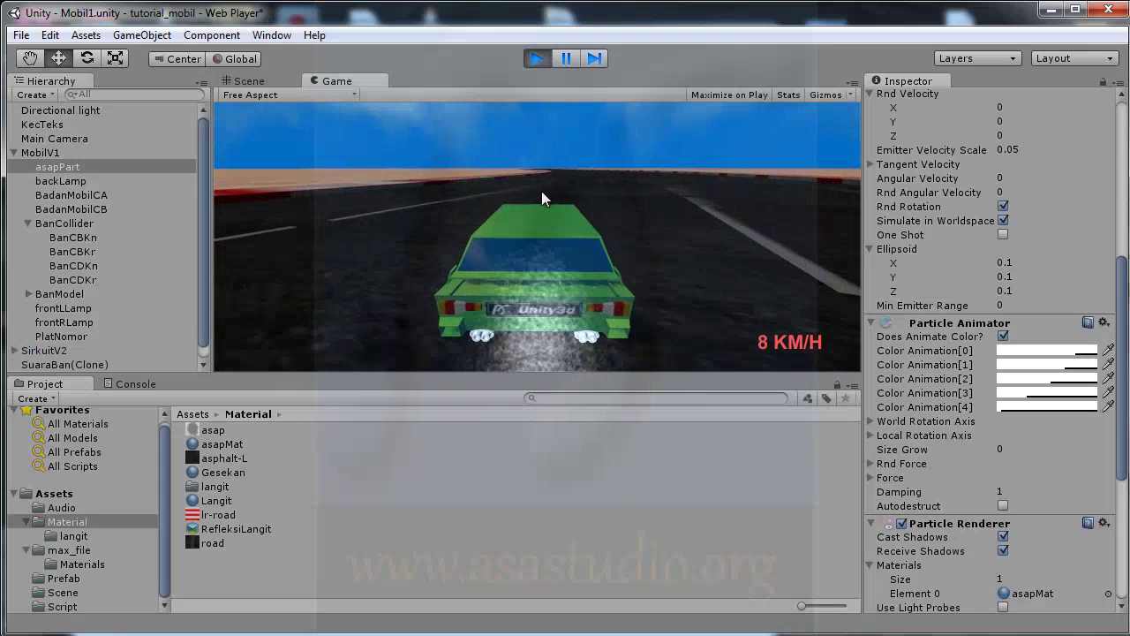
{"action": "left_click", "coordinate": [202, 229]}
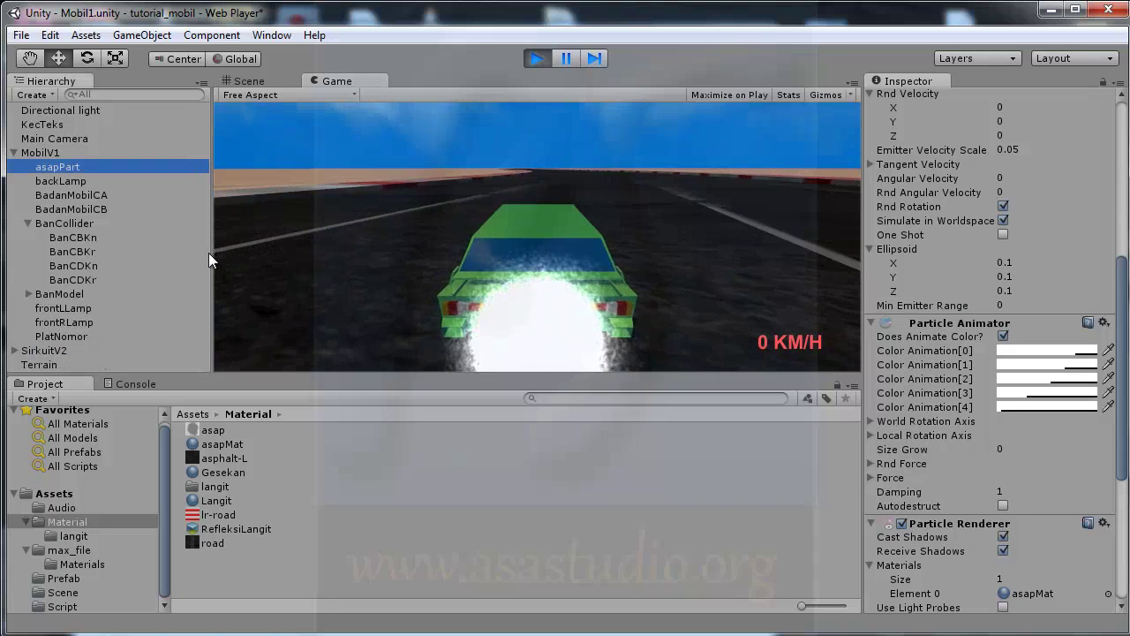
{"action": "left_click", "coordinate": [540, 58]}
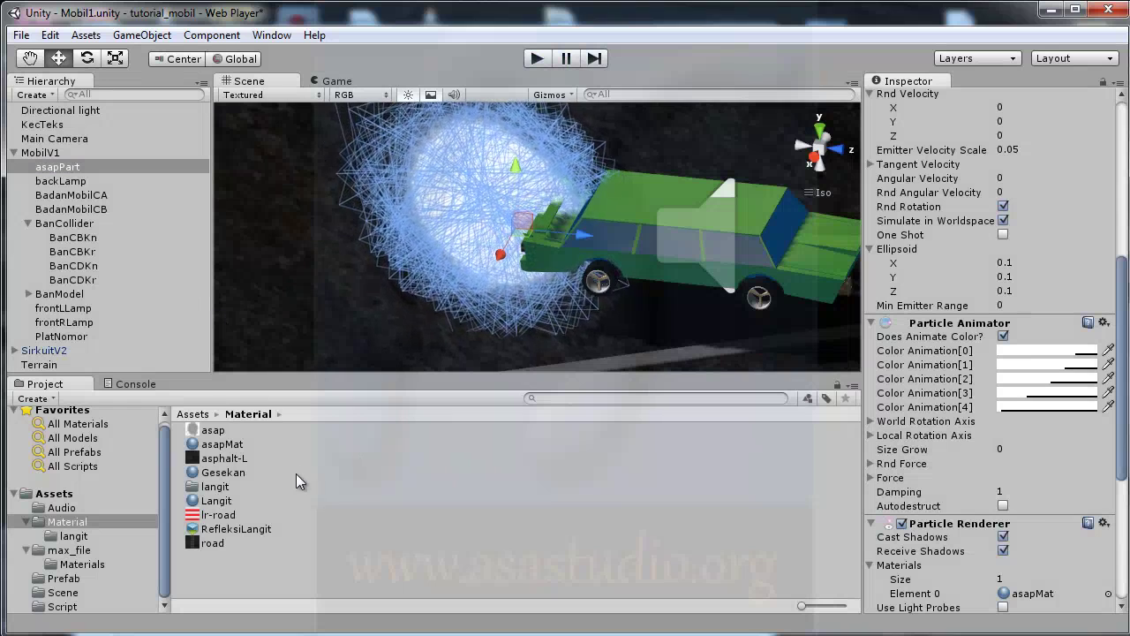
Show the Script folder in the Project panel and select the GesekanBan script
{"action": "left_click", "coordinate": [63, 608]}
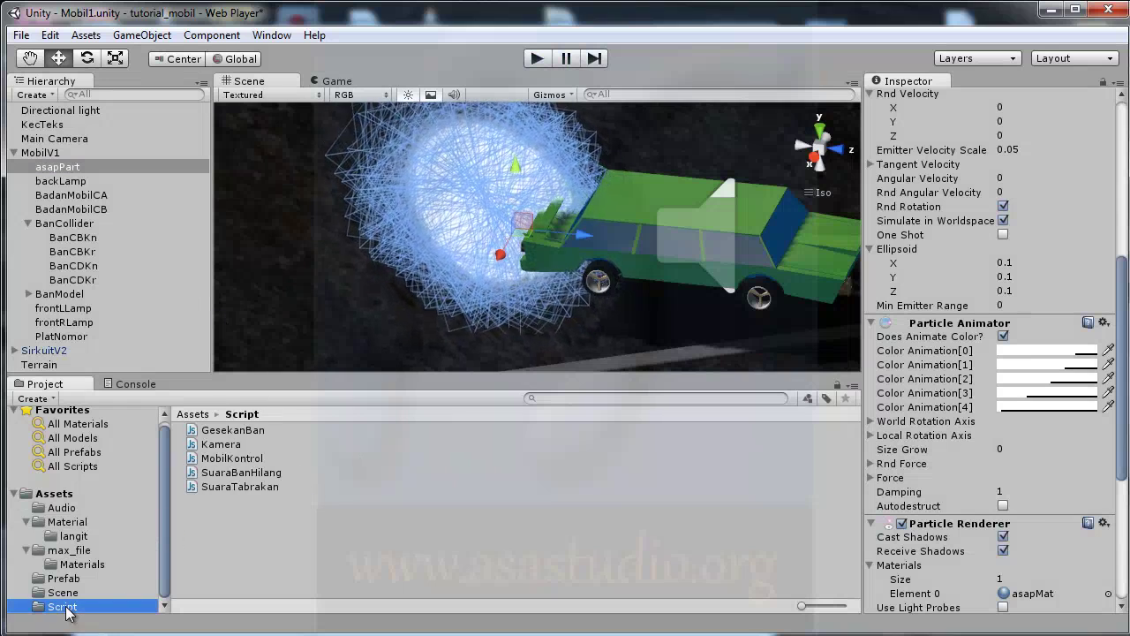
{"action": "left_click", "coordinate": [222, 431]}
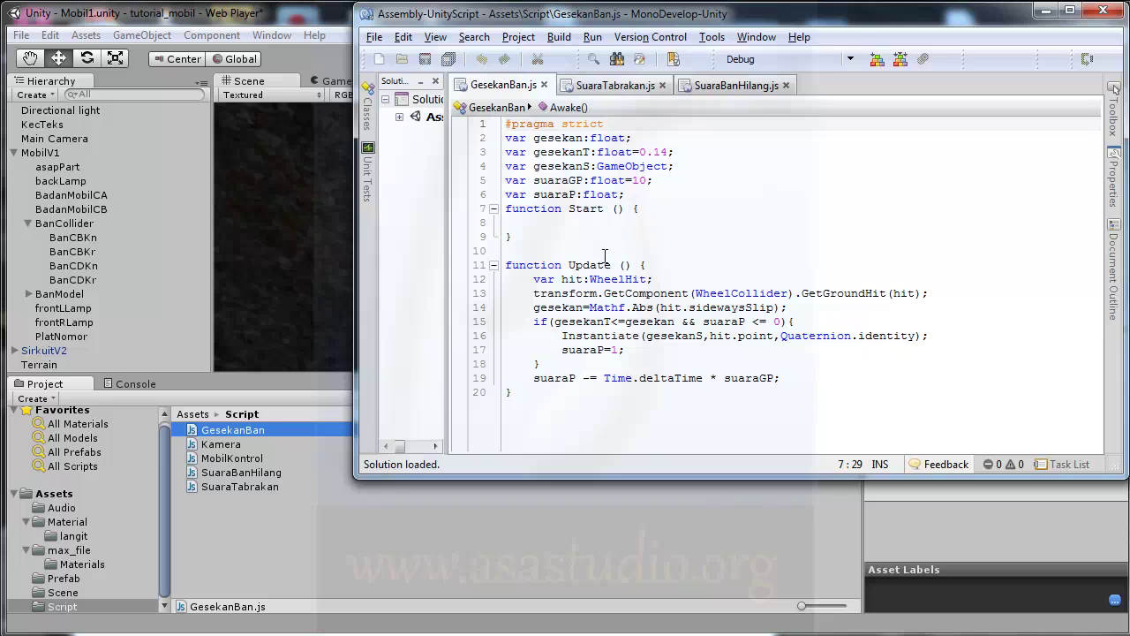
Uncheck Emit on asapPart's Ellipsoid Particle Emitter, collapsing Transform first
{"action": "left_click", "coordinate": [304, 23]}
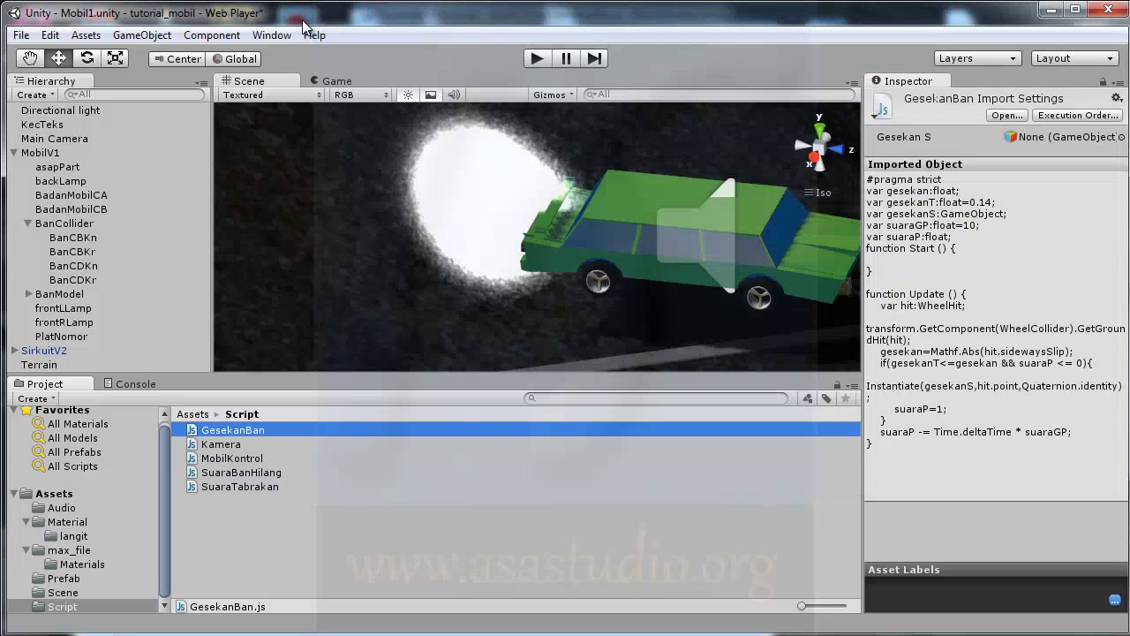
{"action": "left_click", "coordinate": [55, 168]}
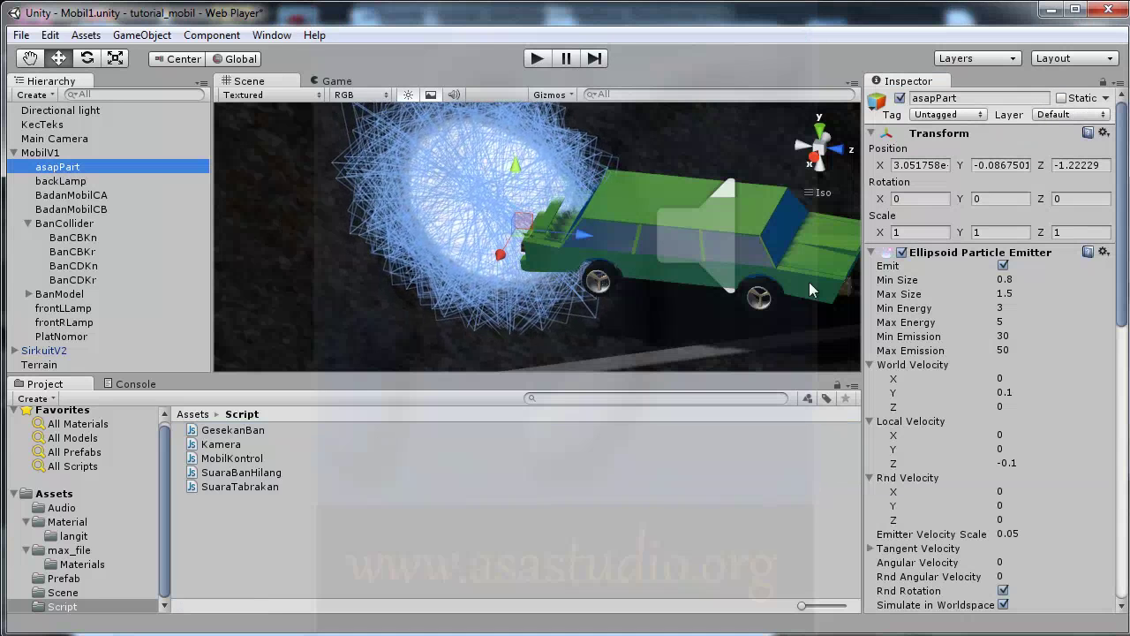
{"action": "left_click", "coordinate": [941, 133]}
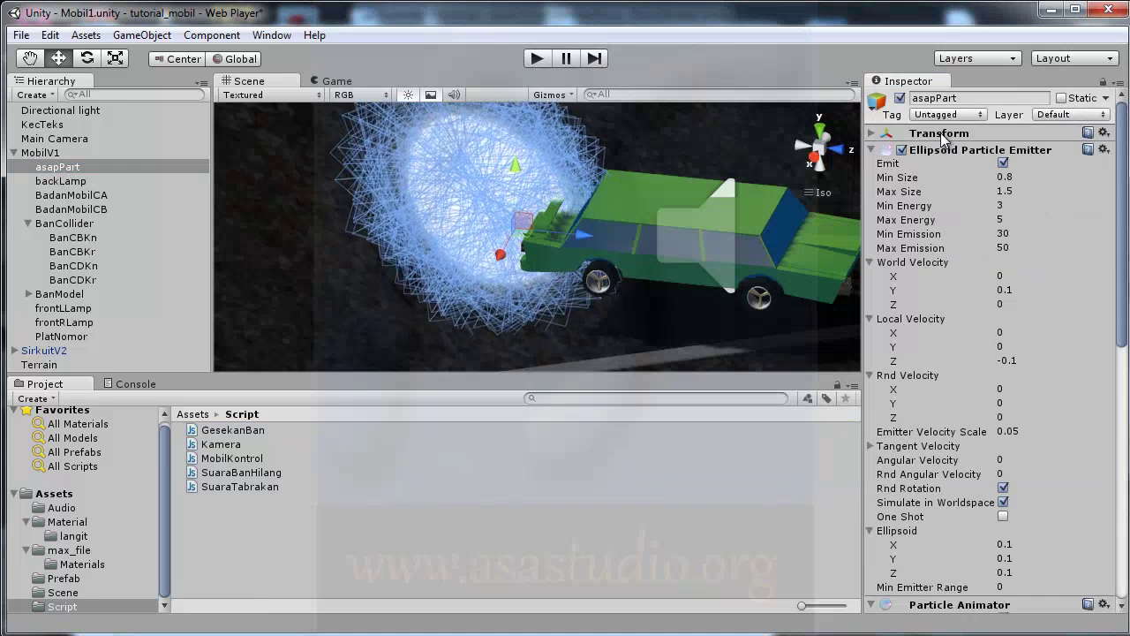
{"action": "left_click", "coordinate": [1004, 164]}
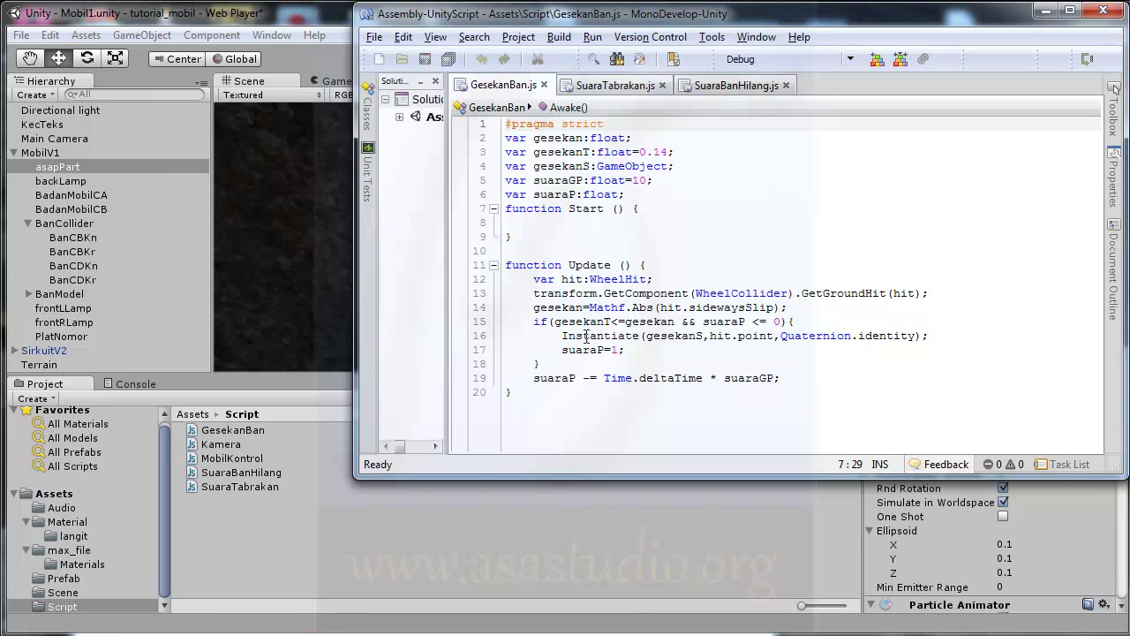
Add 'var asapPart:GameObject;' below the suaraP declaration in GesekanBan.js and save
{"action": "left_click", "coordinate": [562, 351]}
{"action": "key", "text": "Return"}
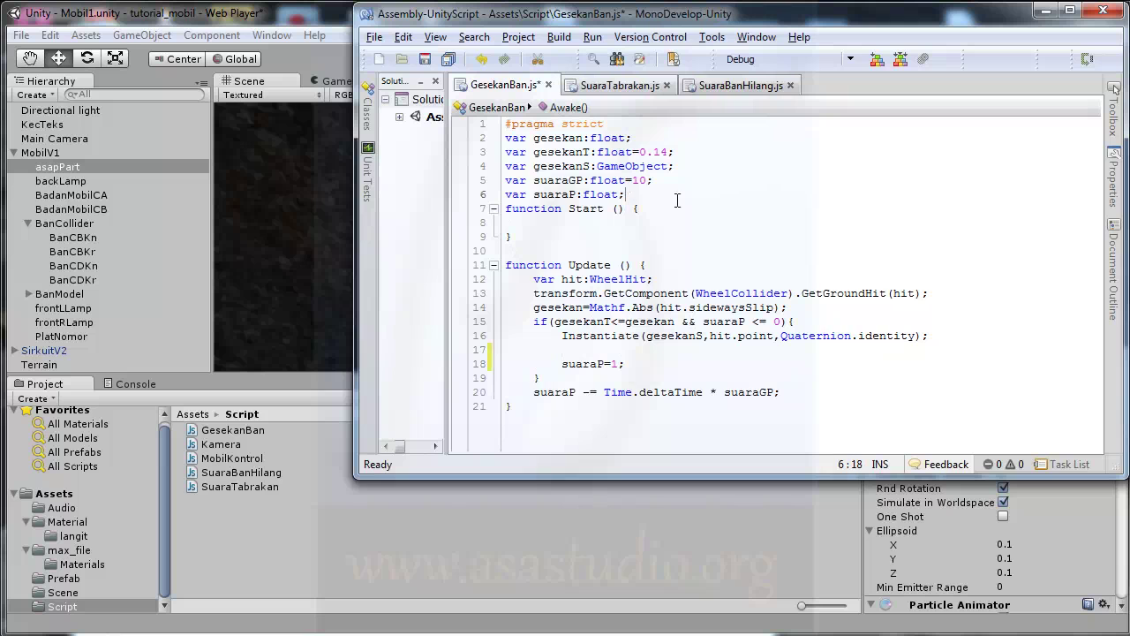
{"action": "key", "text": "Return"}
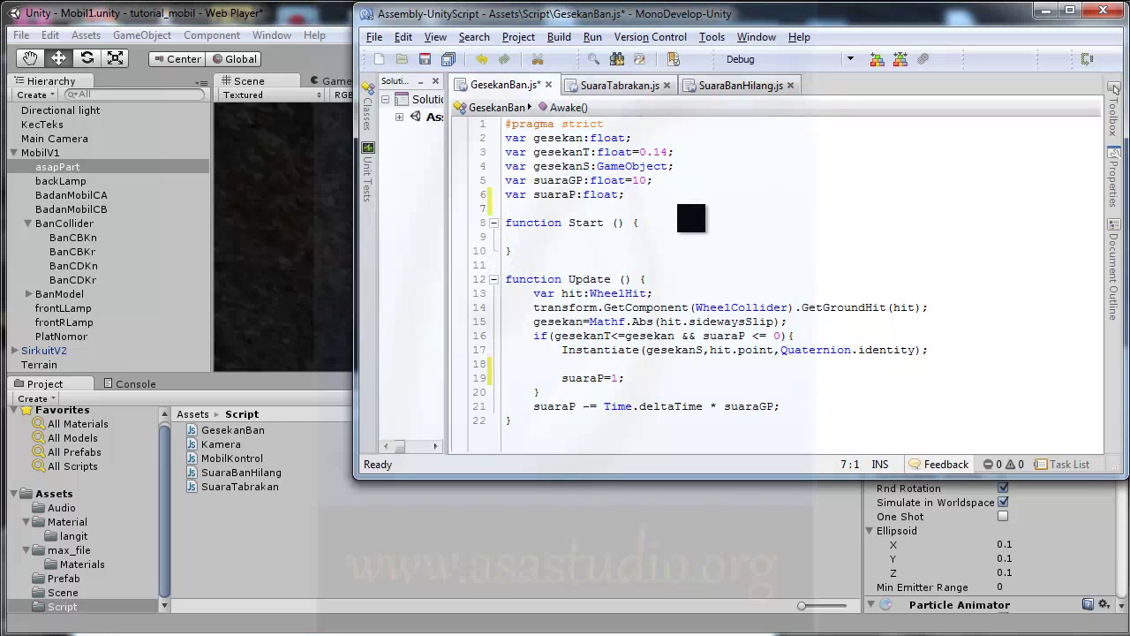
{"action": "type", "text": "var "}
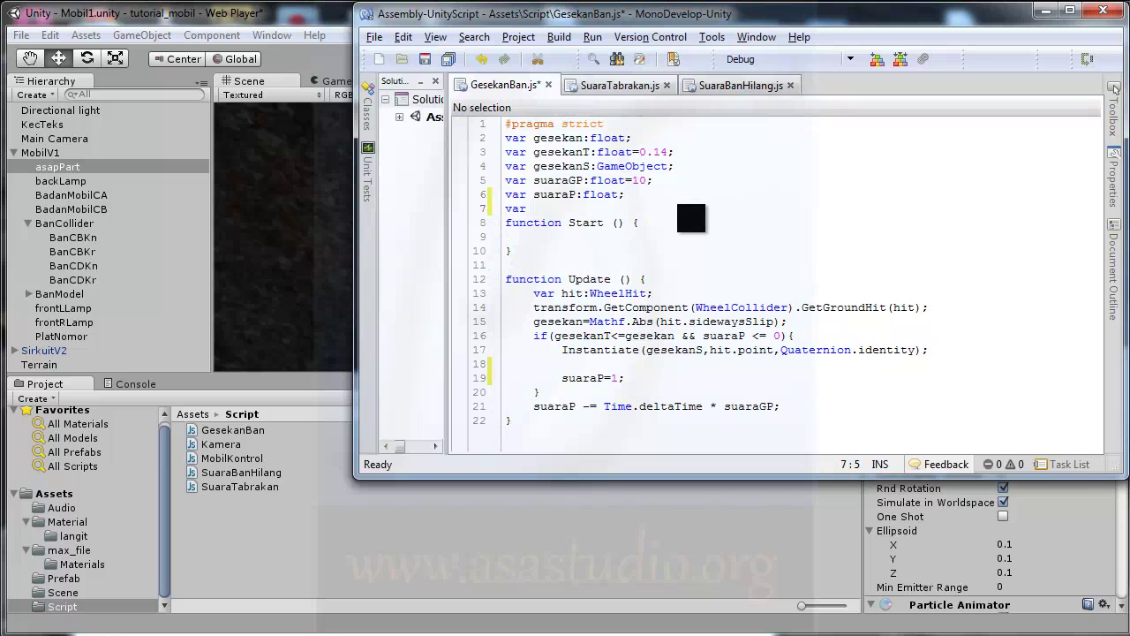
{"action": "type", "text": "asa"}
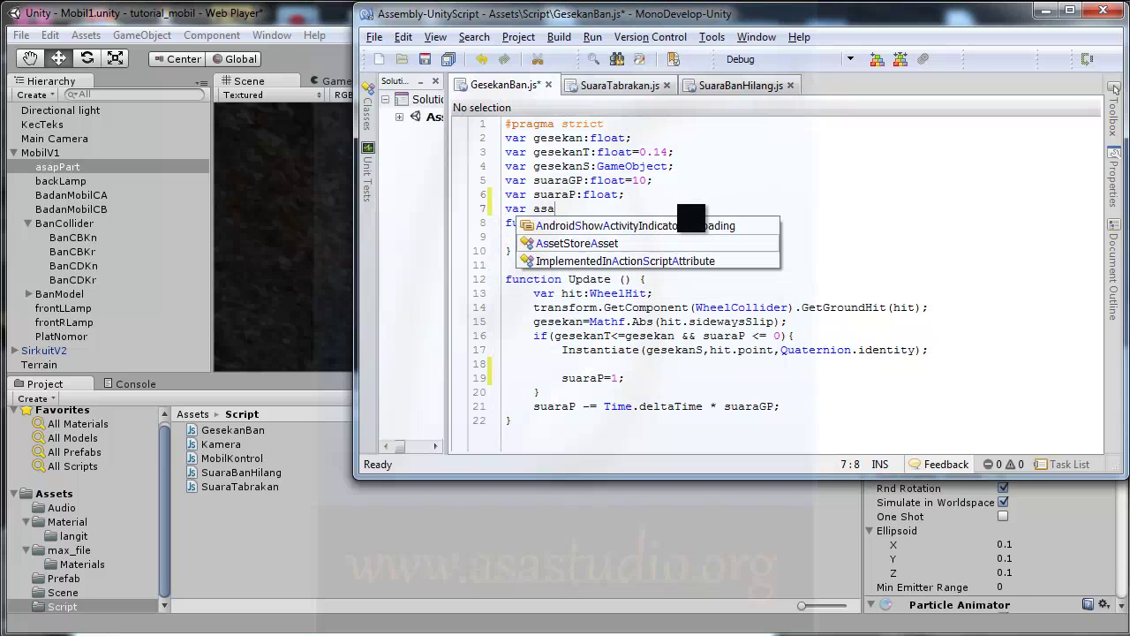
{"action": "type", "text": "pPart"}
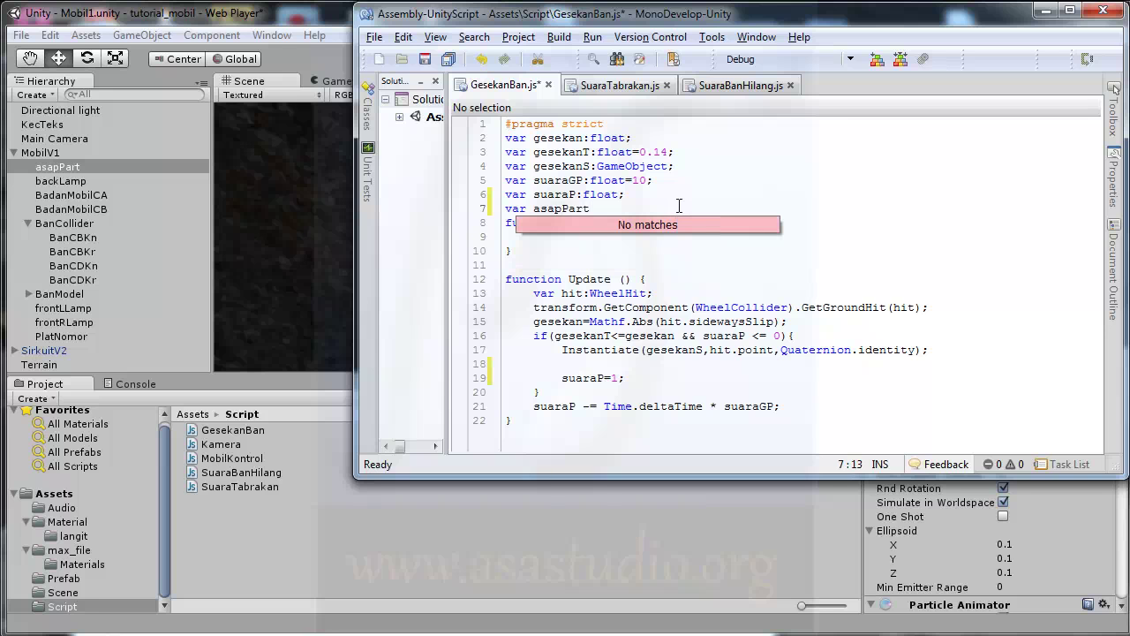
{"action": "type", "text": ":"}
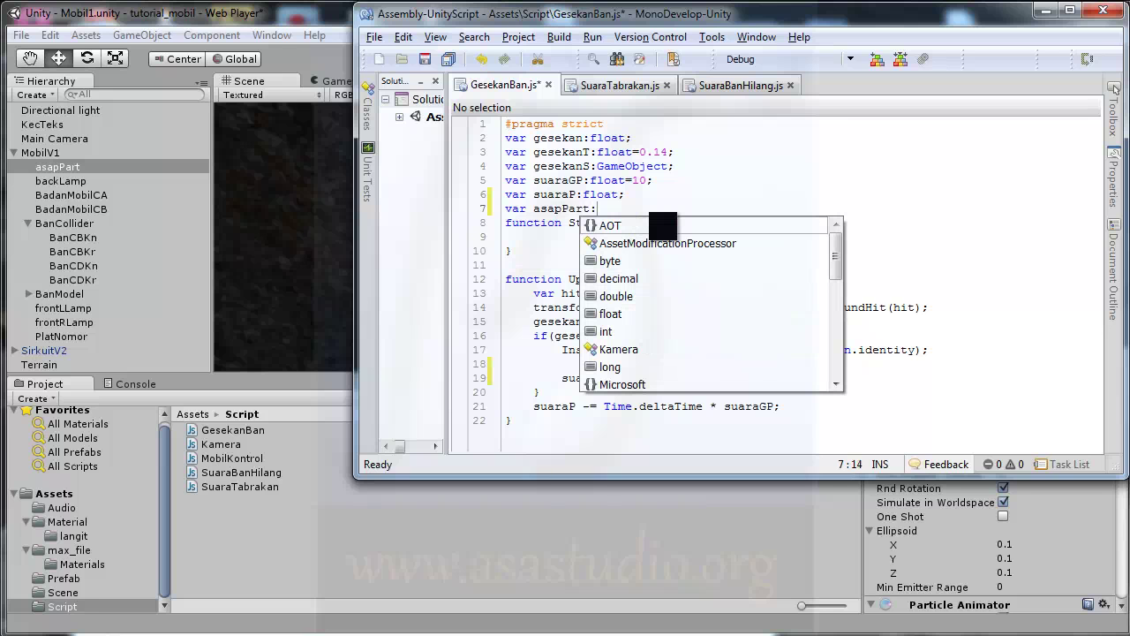
{"action": "type", "text": "GameObje"}
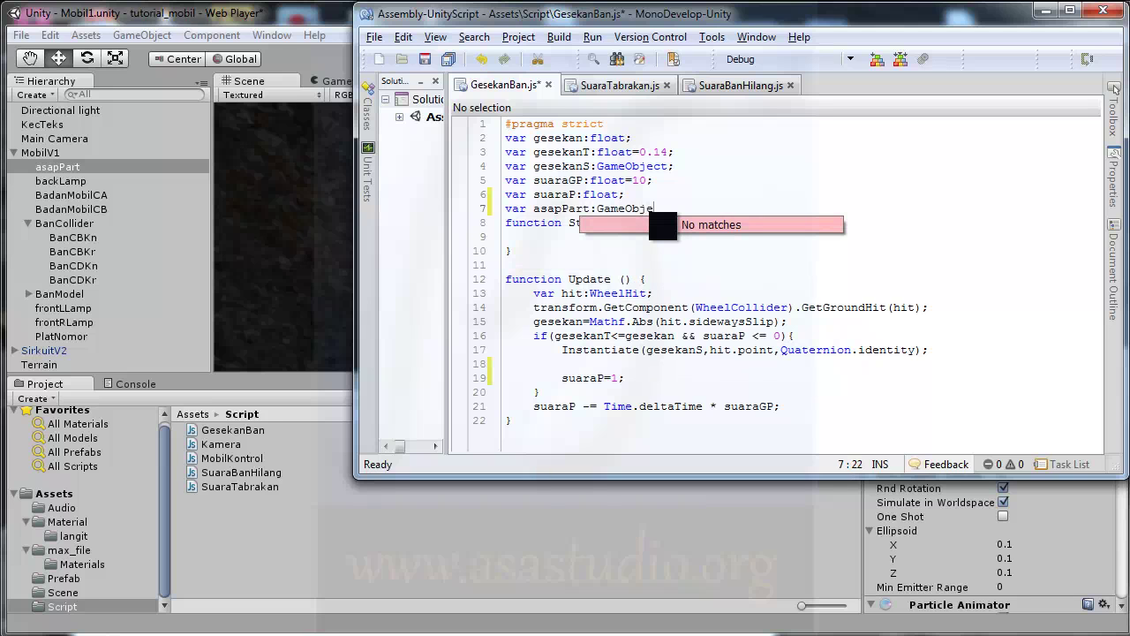
{"action": "type", "text": "ct;"}
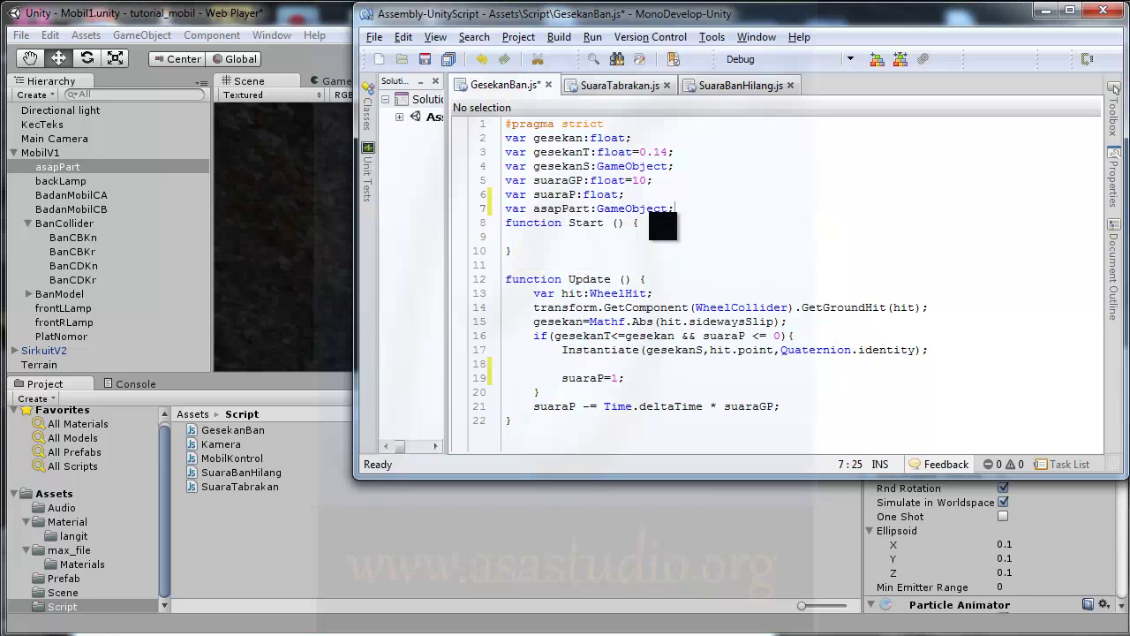
{"action": "left_click", "coordinate": [451, 59]}
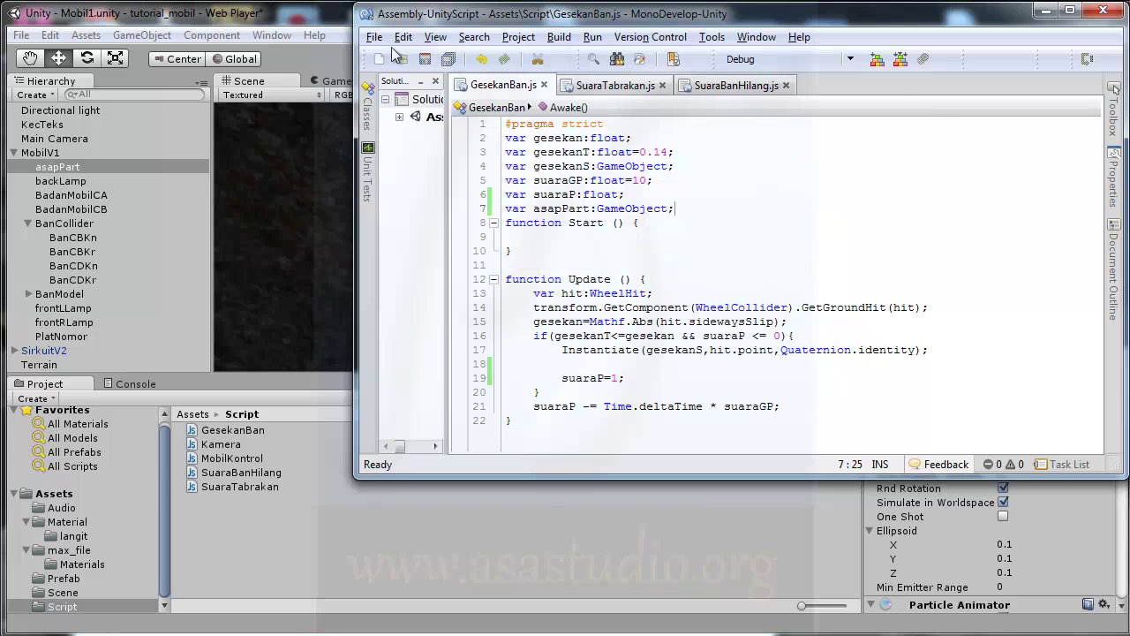
Assign asapPart to the Asap Part slot of BanCDKn's Gesekan Ban script, then return to line 18
{"action": "left_click", "coordinate": [309, 19]}
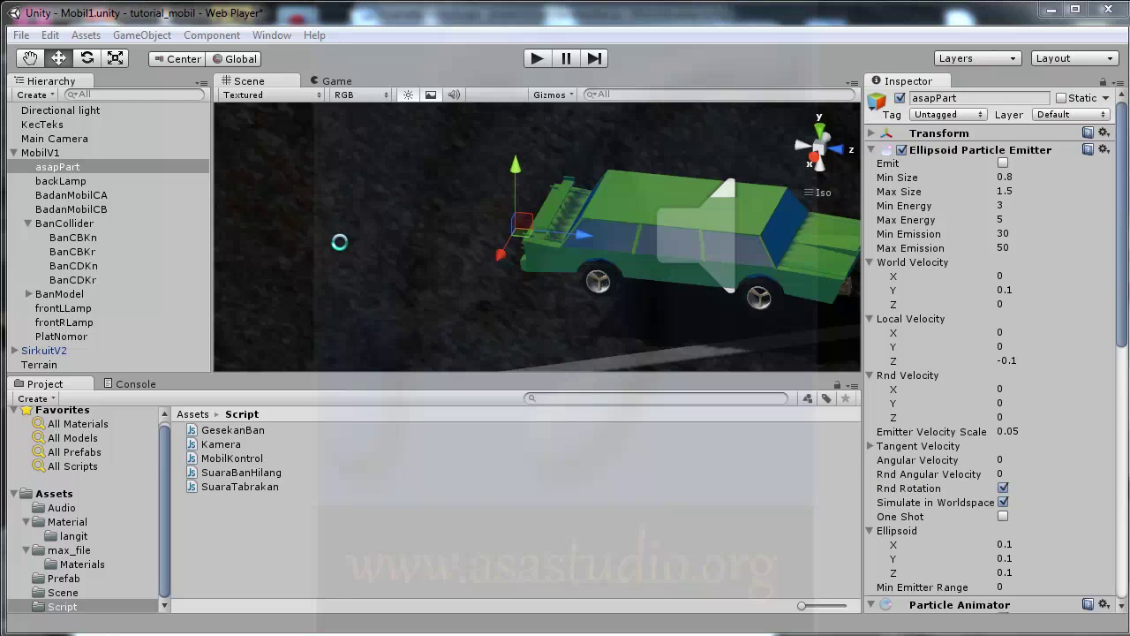
{"action": "left_click", "coordinate": [71, 268]}
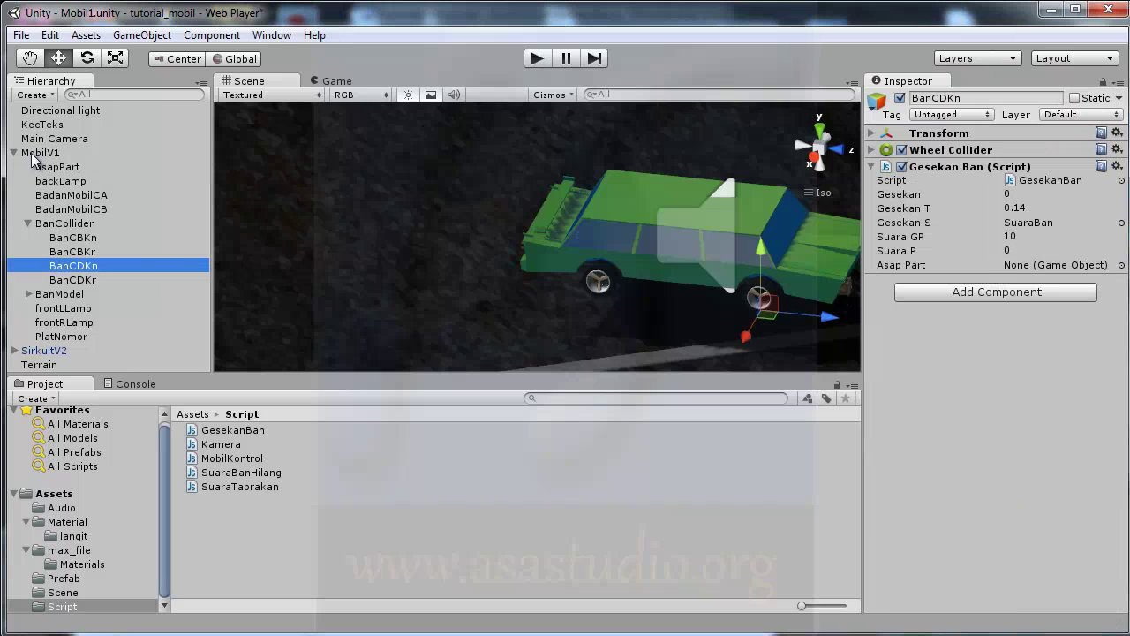
{"action": "left_click_drag", "start_coordinate": [44, 170], "coordinate": [892, 265]}
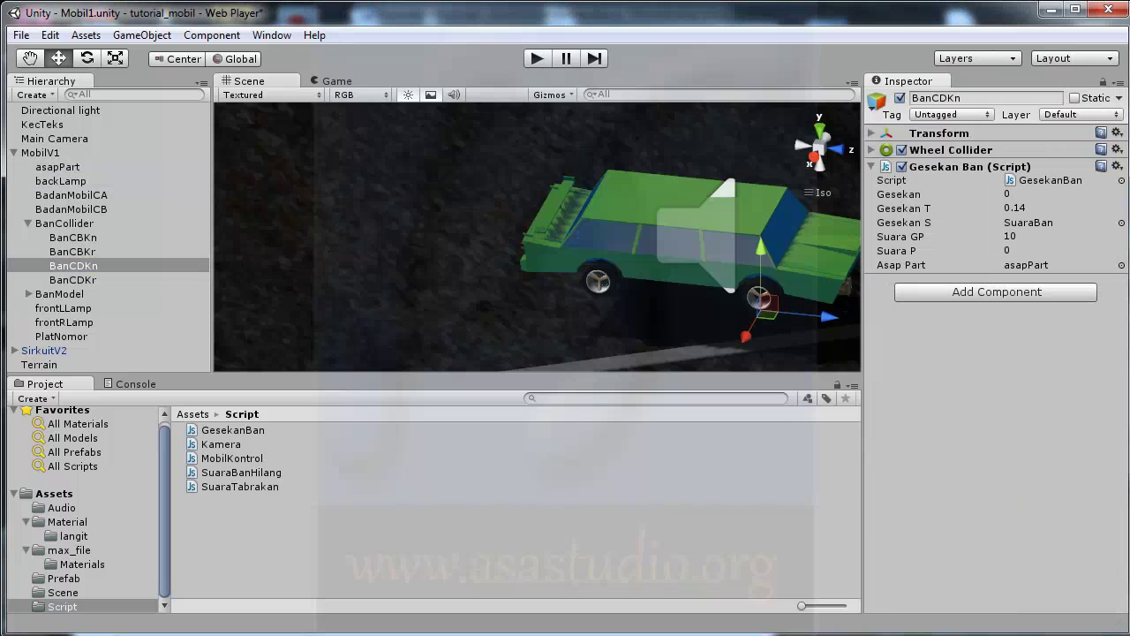
{"action": "key", "text": "alt+Tab"}
{"action": "left_click", "coordinate": [570, 364]}
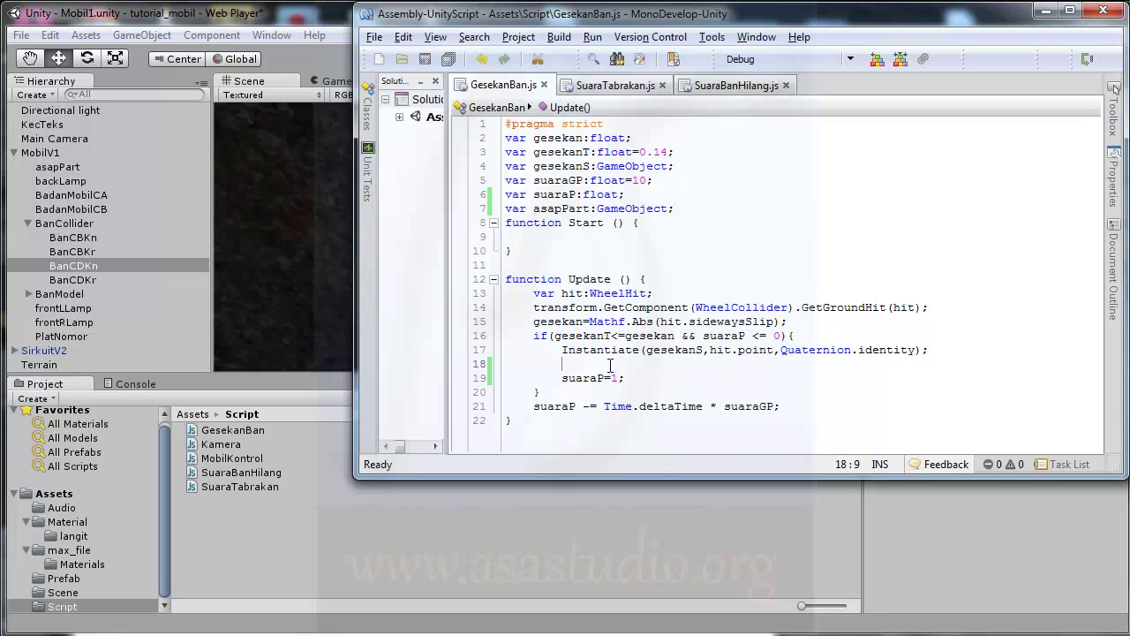
Write 'asapPart.particleEmitter.emit=true;' on line 18 inside the skid if block and save all
{"action": "type", "text": "asap"}
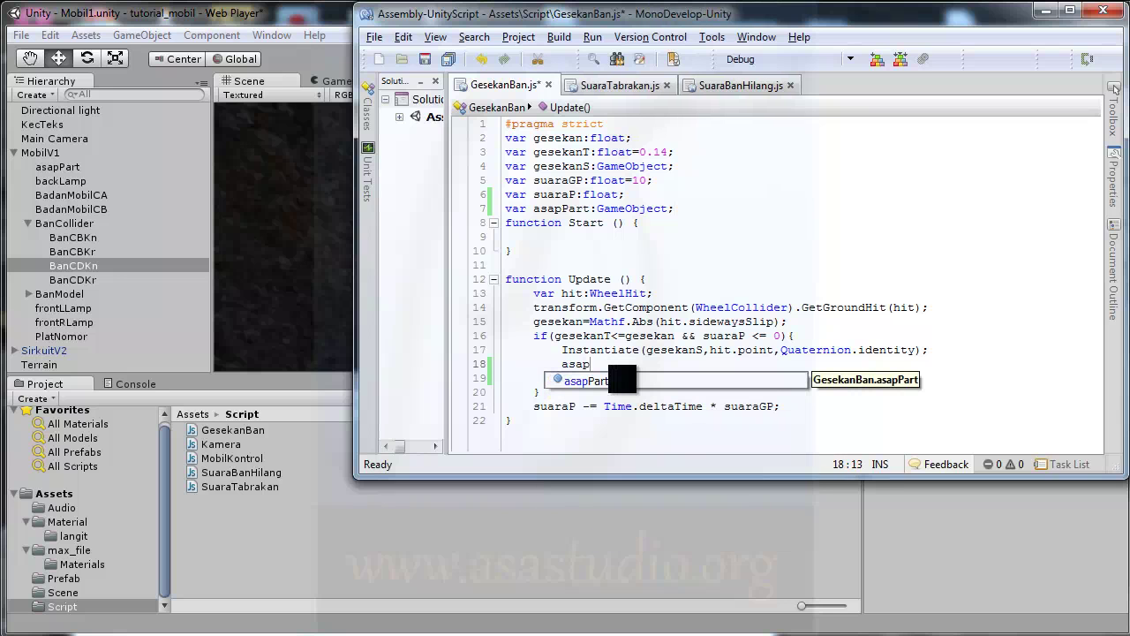
{"action": "double_click", "coordinate": [608, 379]}
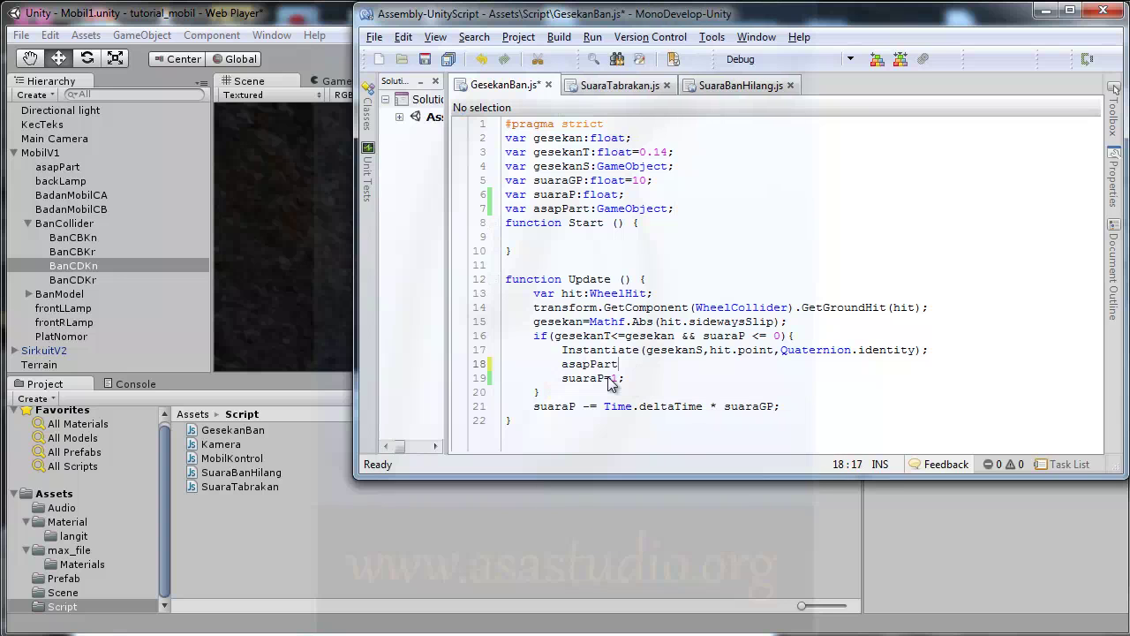
{"action": "type", "text": "."}
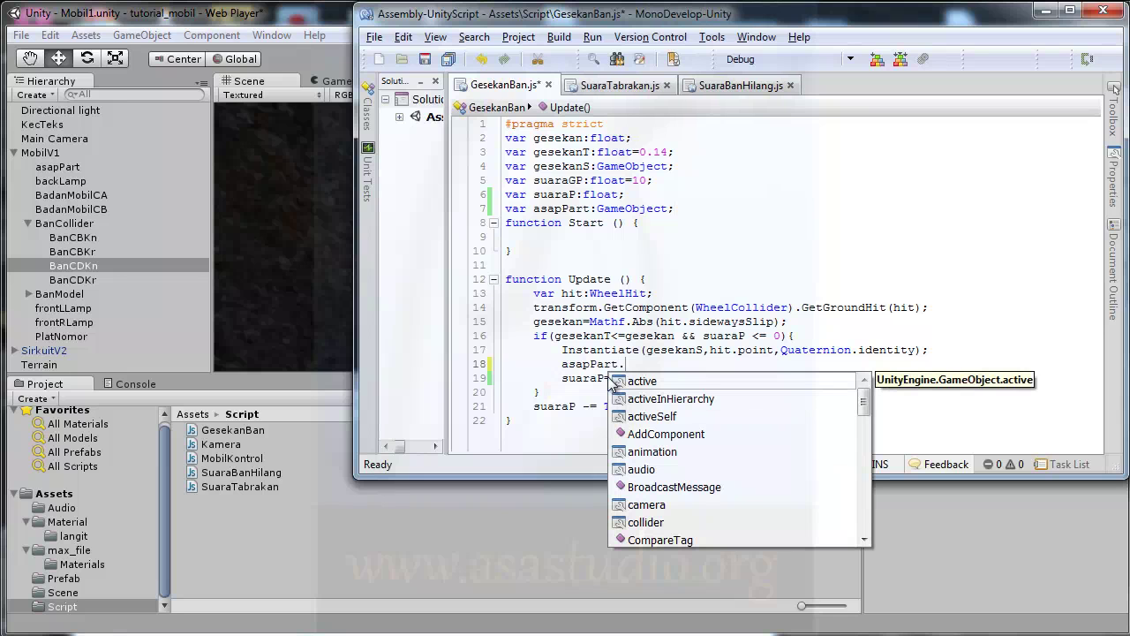
{"action": "type", "text": "pe"}
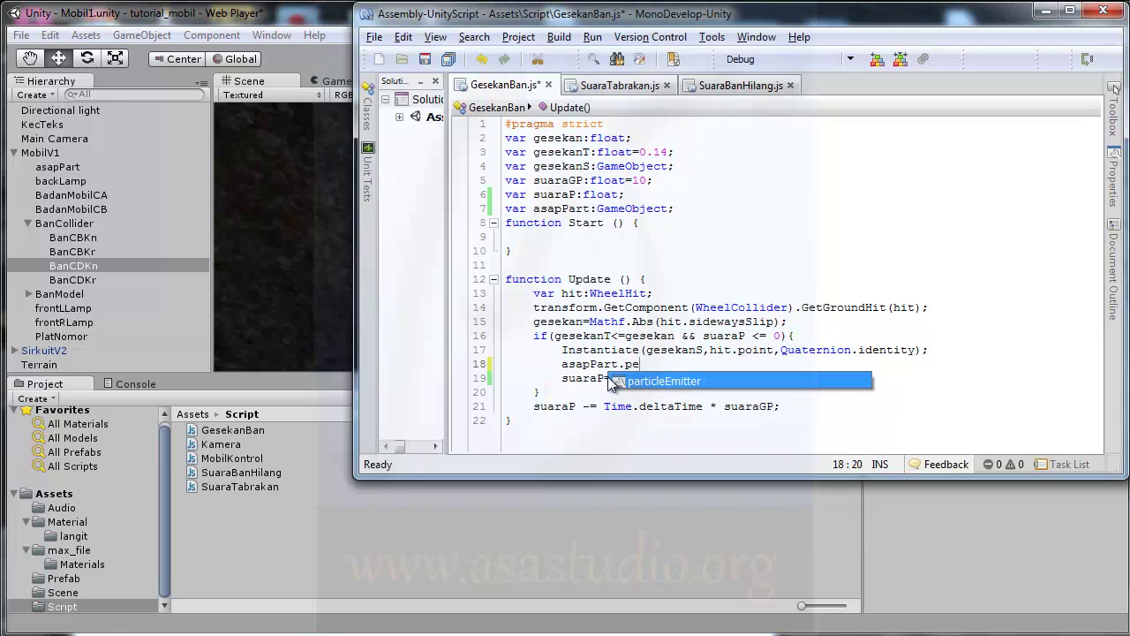
{"action": "type", "text": "r"}
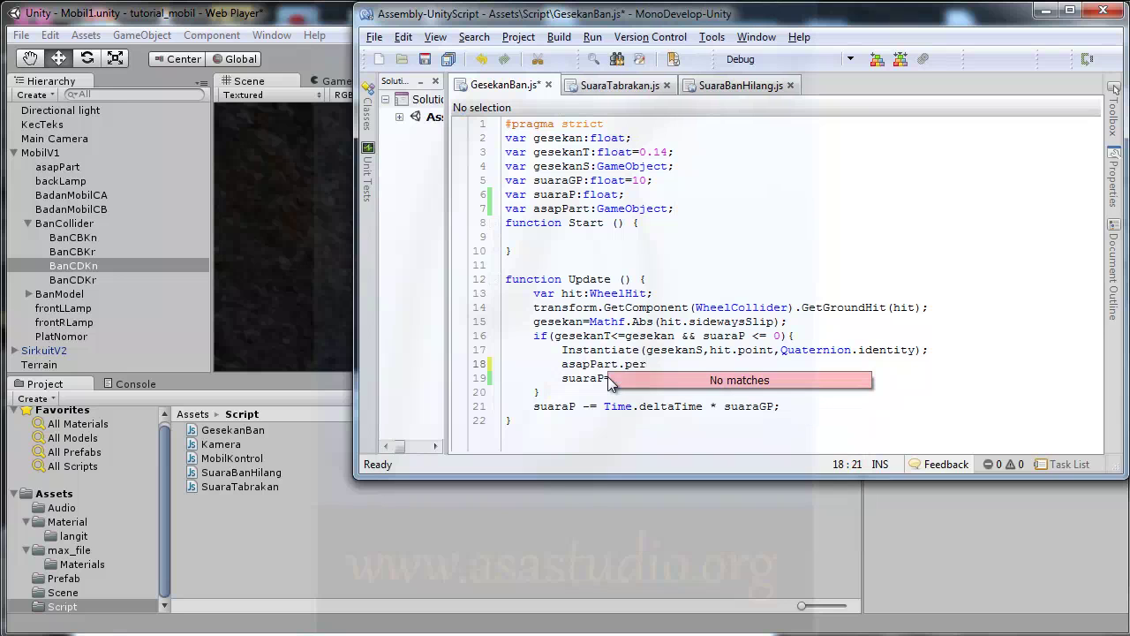
{"action": "key", "text": "BackSpace"}
{"action": "key", "text": "BackSpace"}
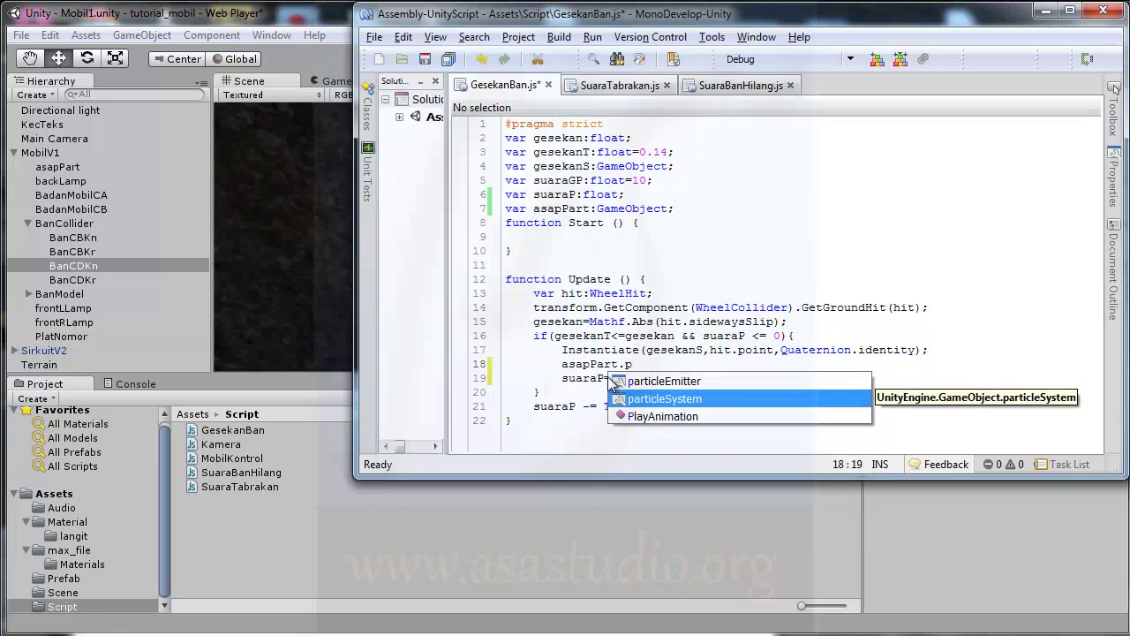
{"action": "double_click", "coordinate": [699, 386]}
{"action": "type", "text": "."}
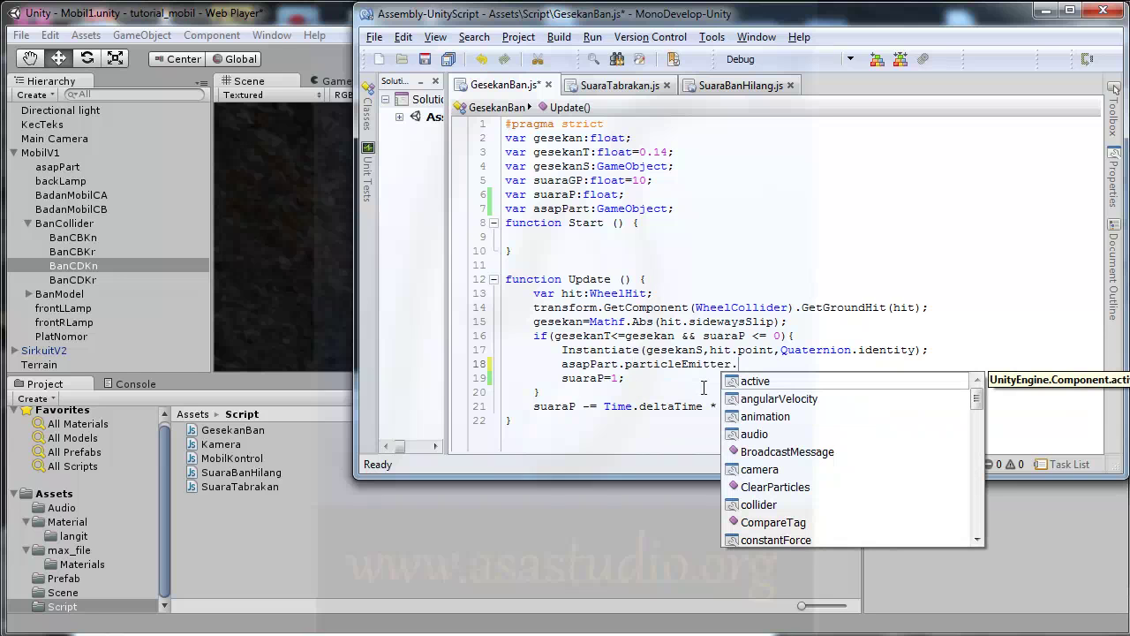
{"action": "type", "text": "emit"}
{"action": "double_click", "coordinate": [753, 405]}
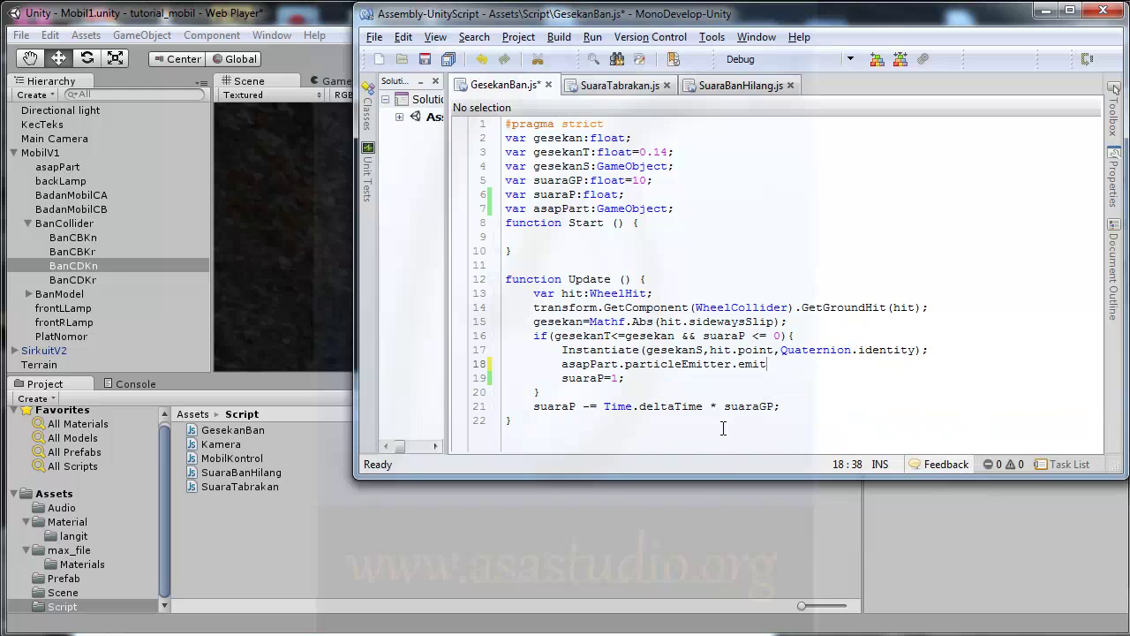
{"action": "type", "text": "="}
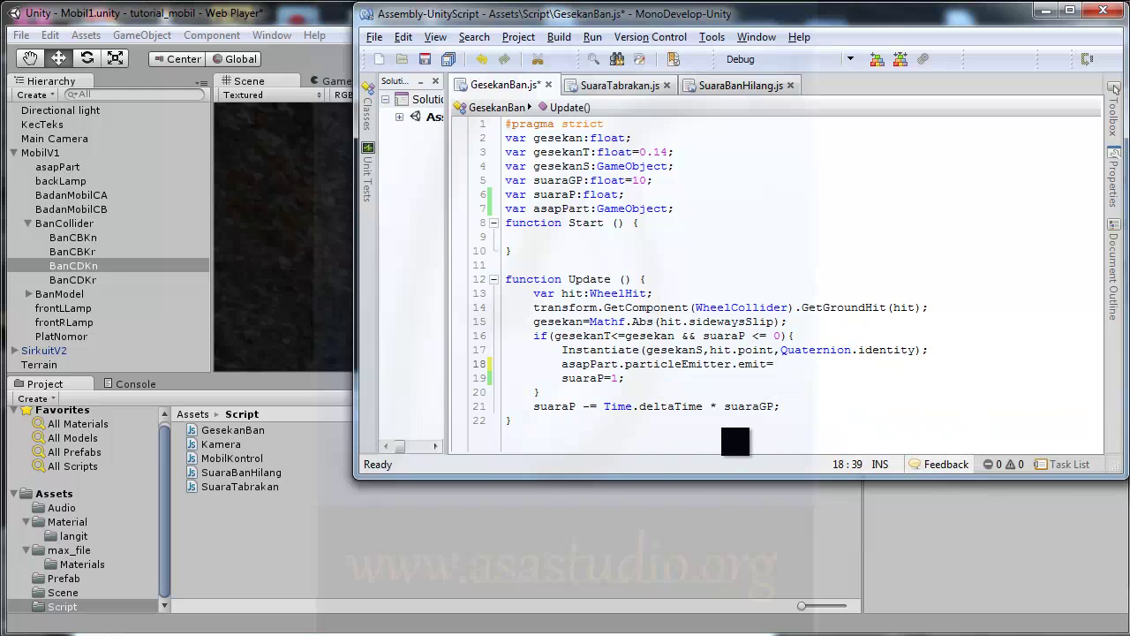
{"action": "type", "text": "true"}
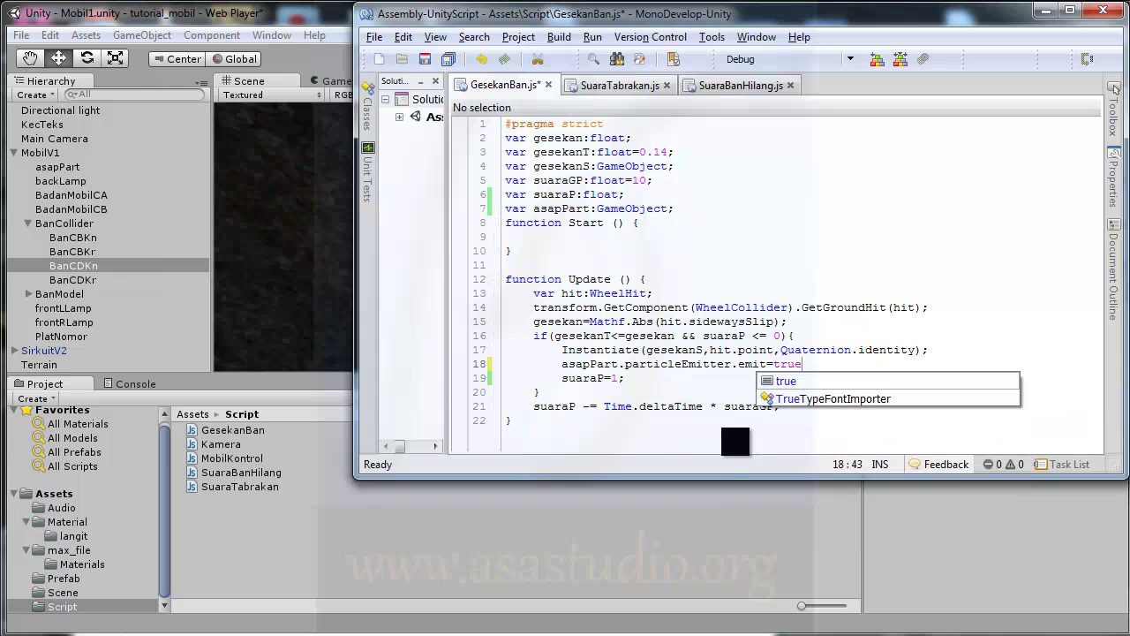
{"action": "type", "text": ";"}
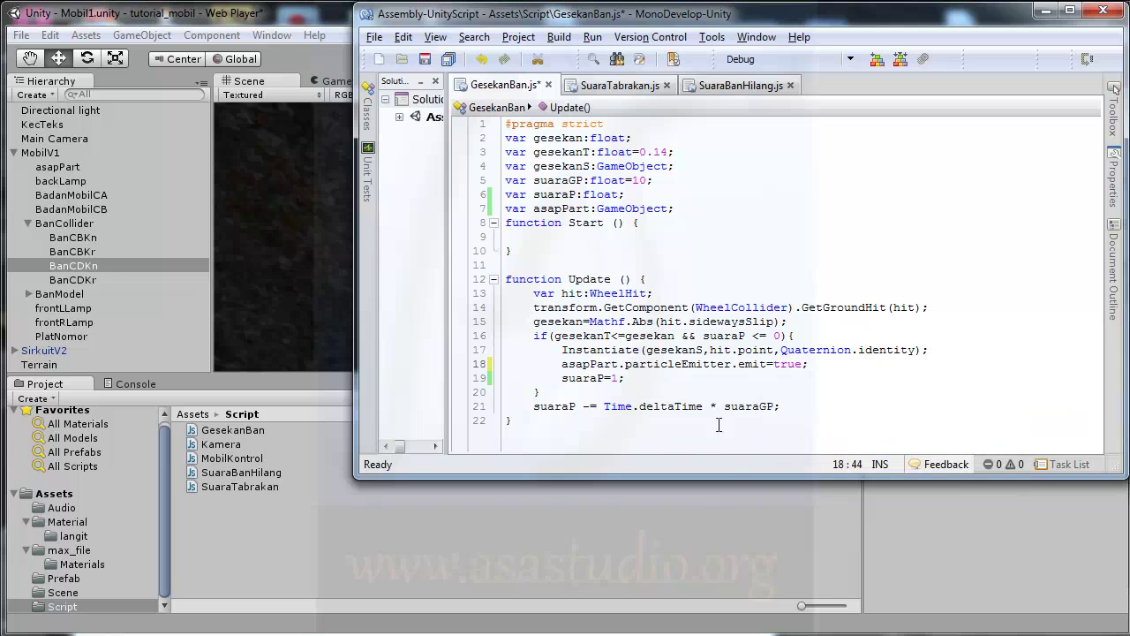
{"action": "left_click", "coordinate": [450, 59]}
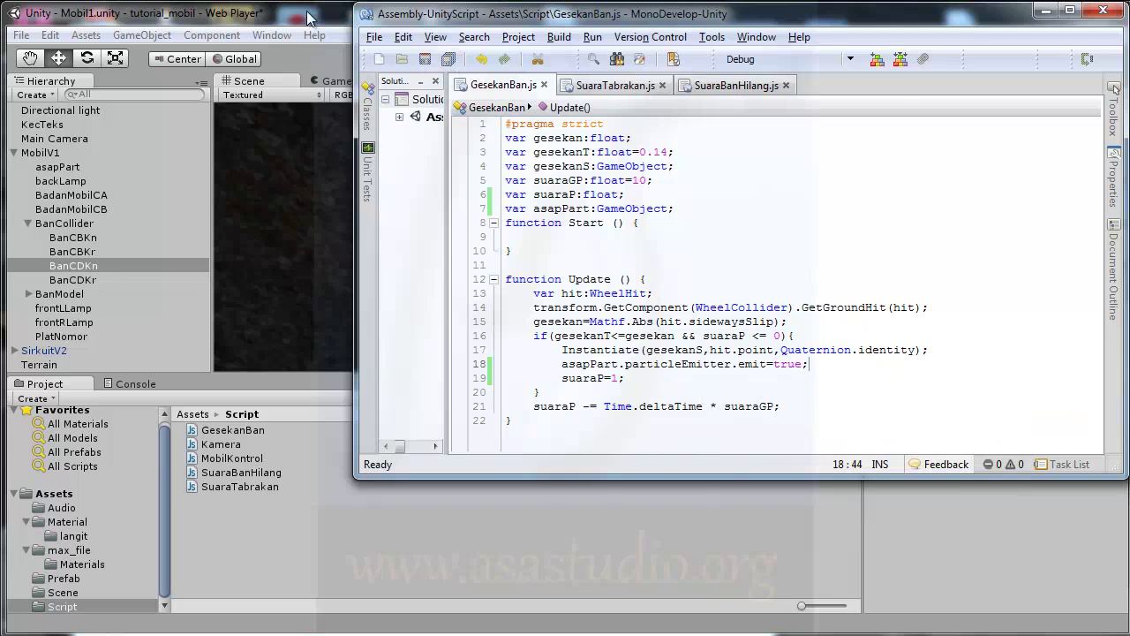
{"action": "left_click", "coordinate": [306, 10]}
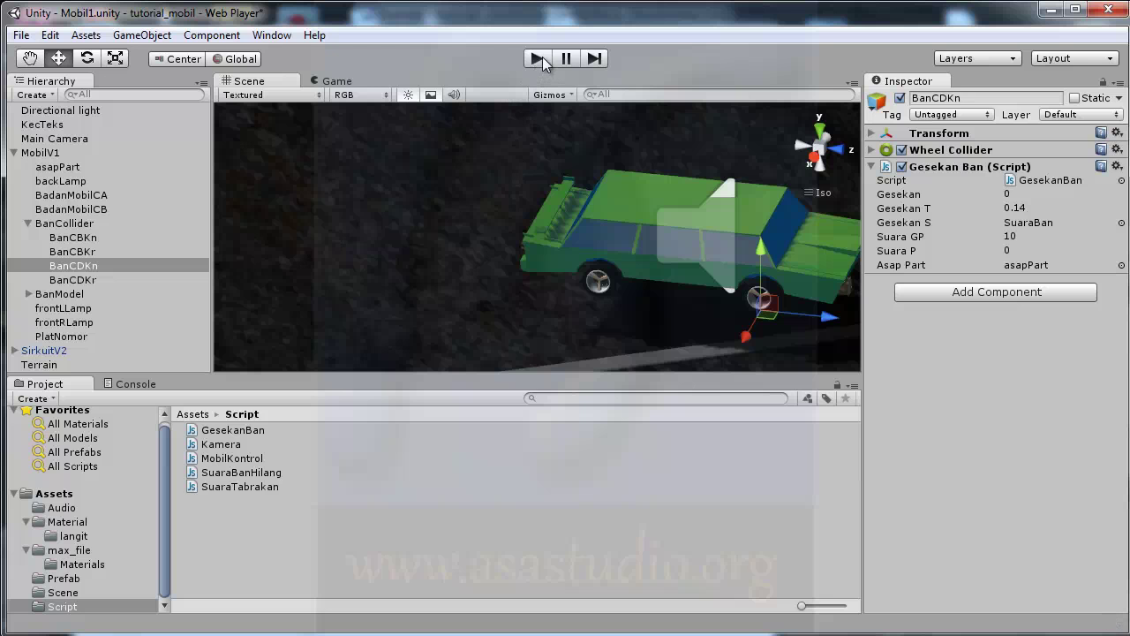
Run the game, drive the car forward to watch the wheel smoke, then stop play mode
{"action": "left_click", "coordinate": [541, 58]}
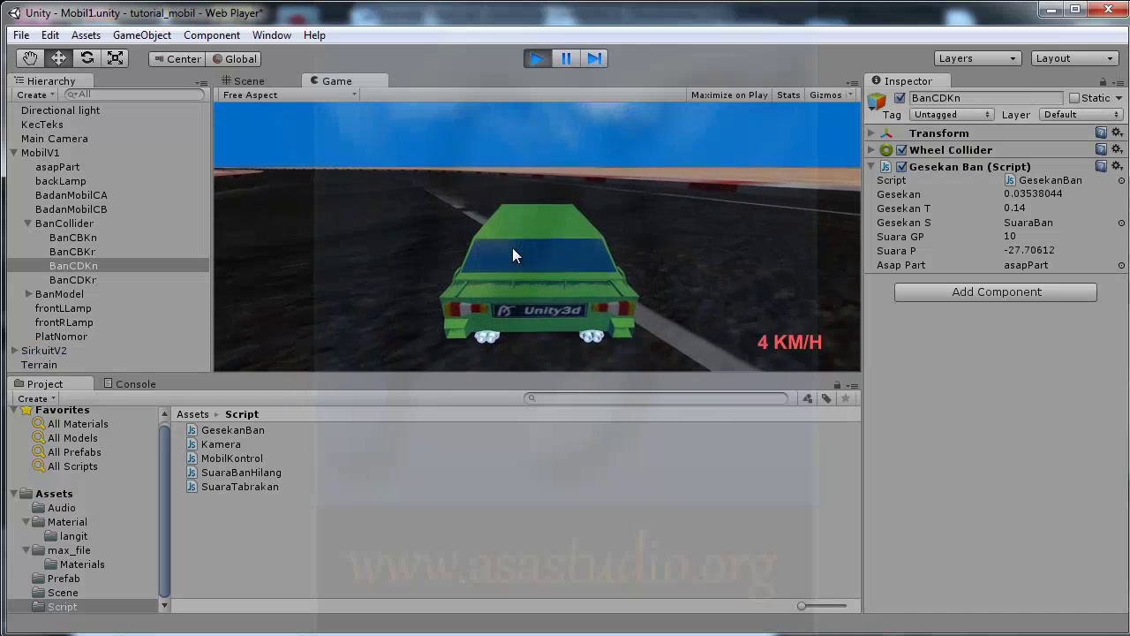
{"action": "key", "text": "Up"}
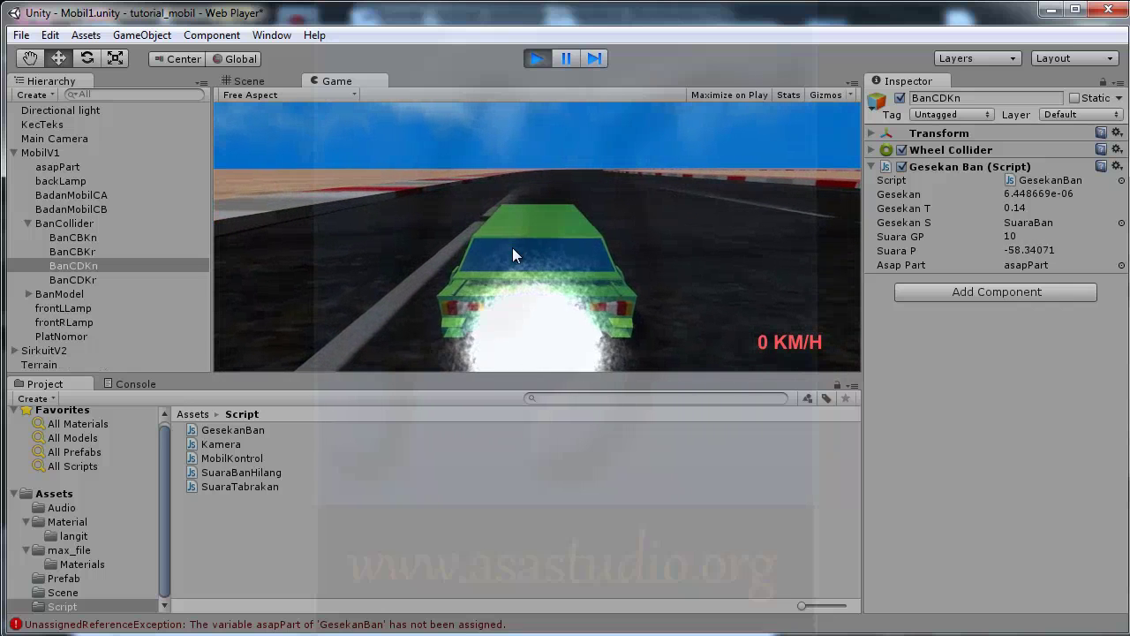
{"action": "left_click", "coordinate": [542, 57]}
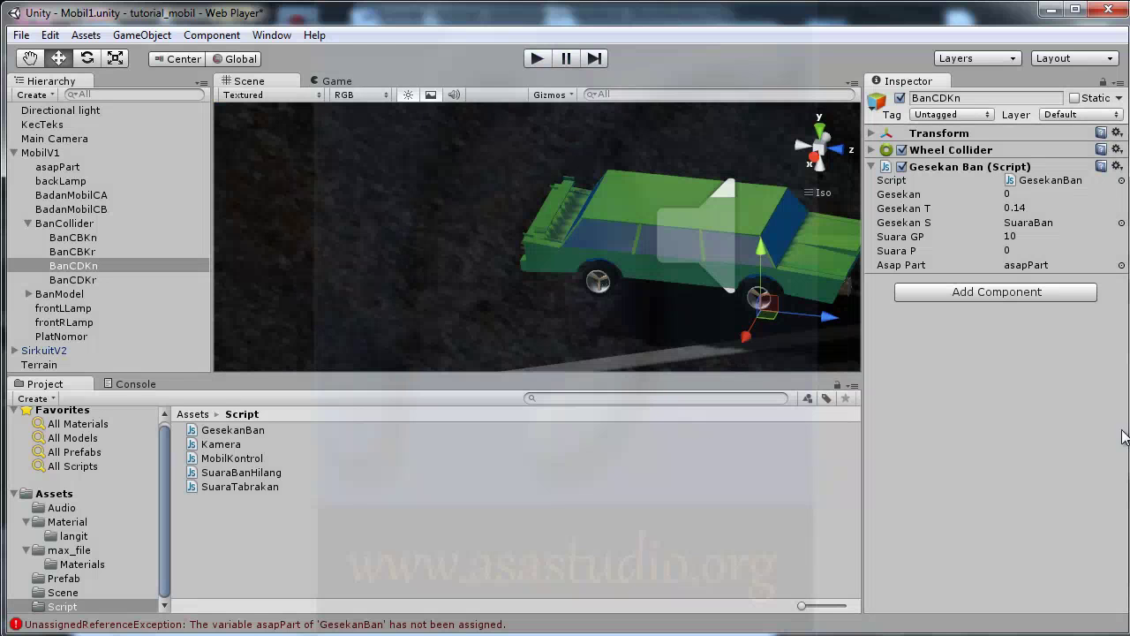
Delete the emit line from the first if block in GesekanBan.js
{"action": "key", "text": "alt+Tab"}
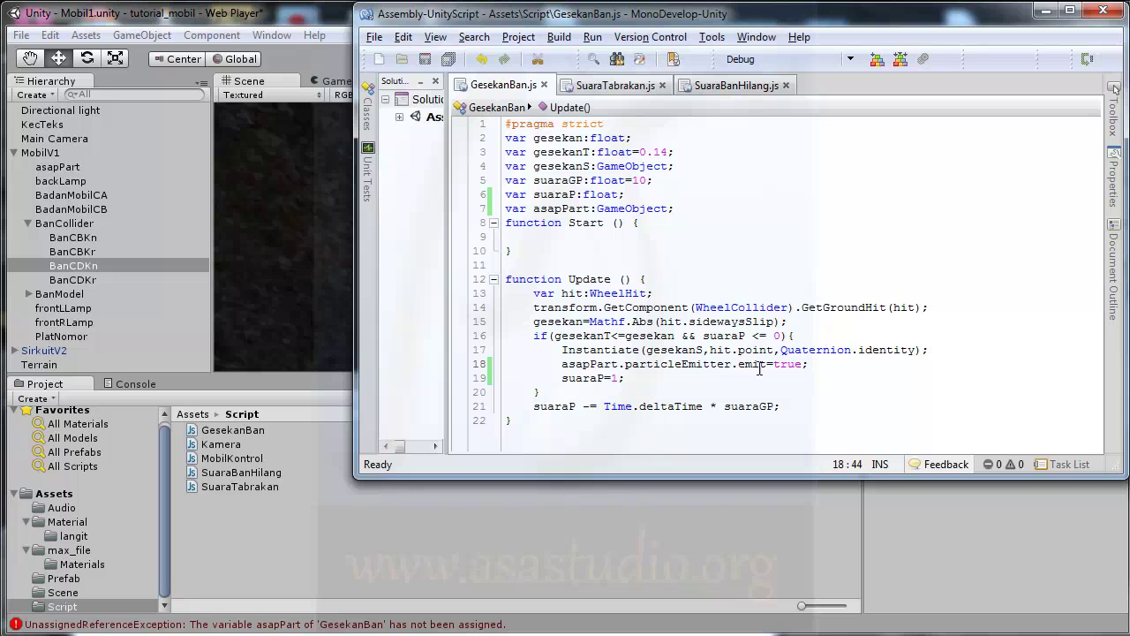
{"action": "left_click_drag", "start_coordinate": [816, 364], "coordinate": [931, 354]}
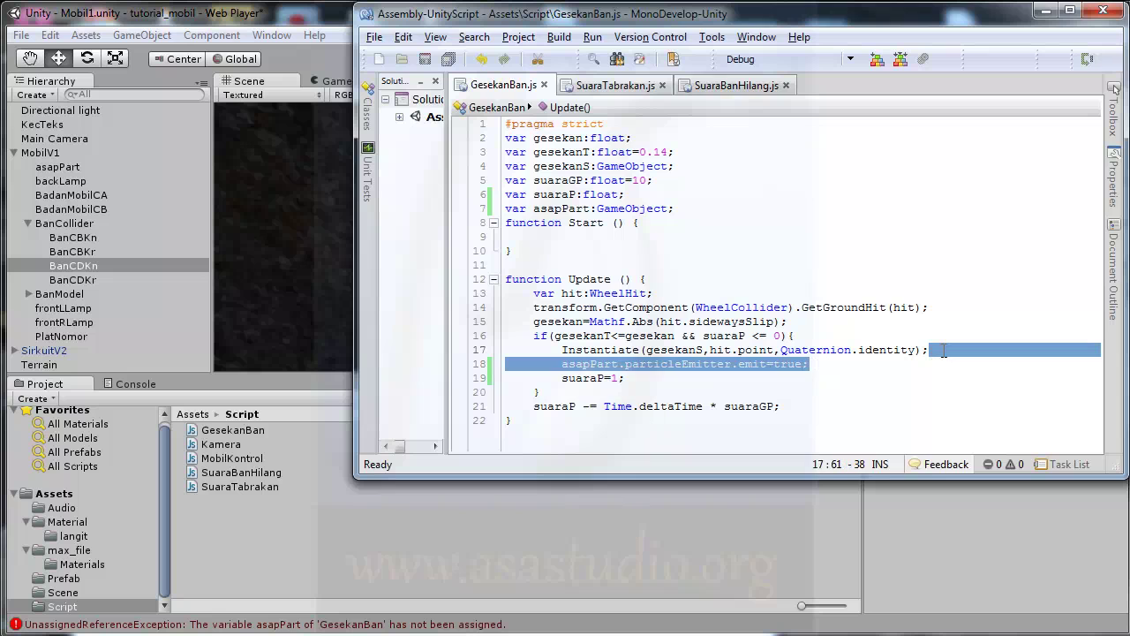
{"action": "key", "text": "Delete"}
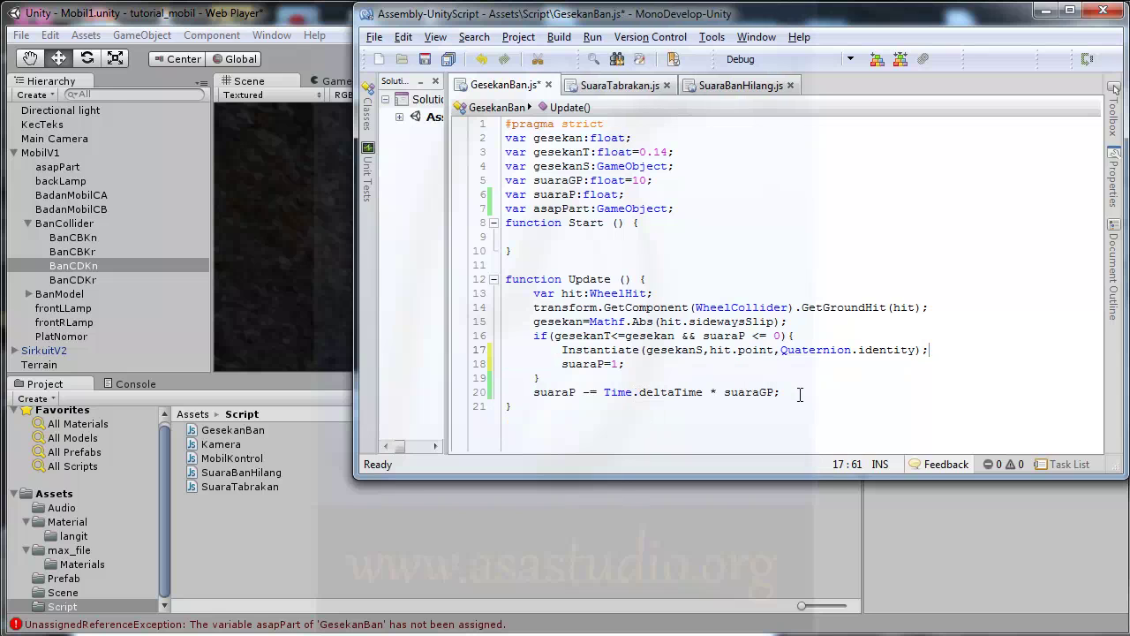
Paste a copy of the if block after line 20, keeping only the gesekanT<=gesekan condition
{"action": "left_click_drag", "start_coordinate": [541, 378], "coordinate": [787, 324]}
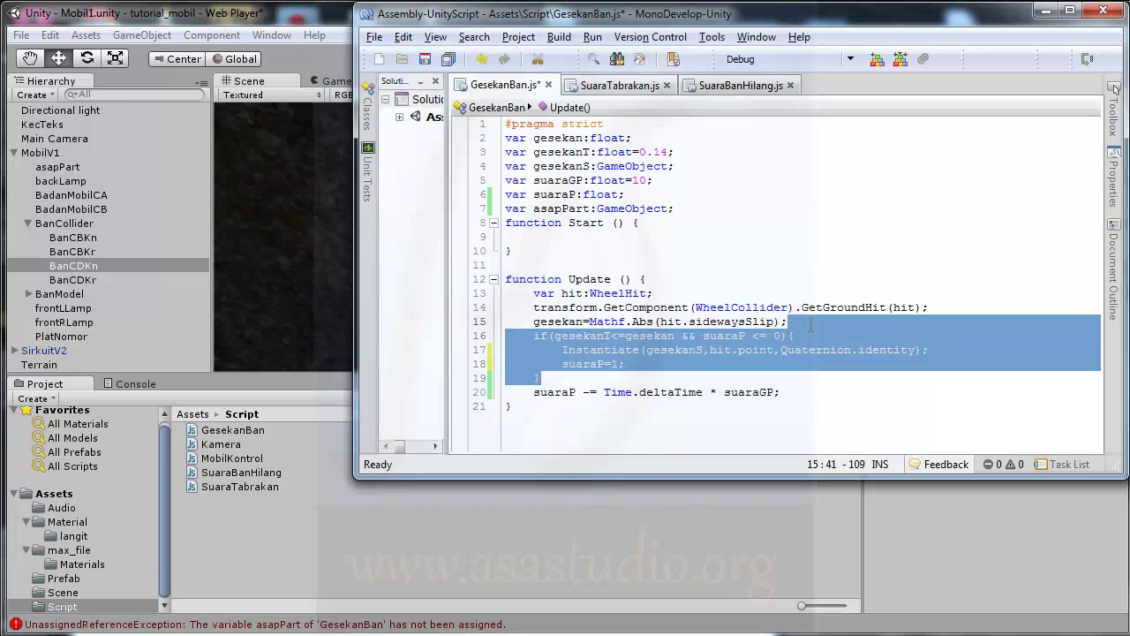
{"action": "left_click", "coordinate": [795, 392]}
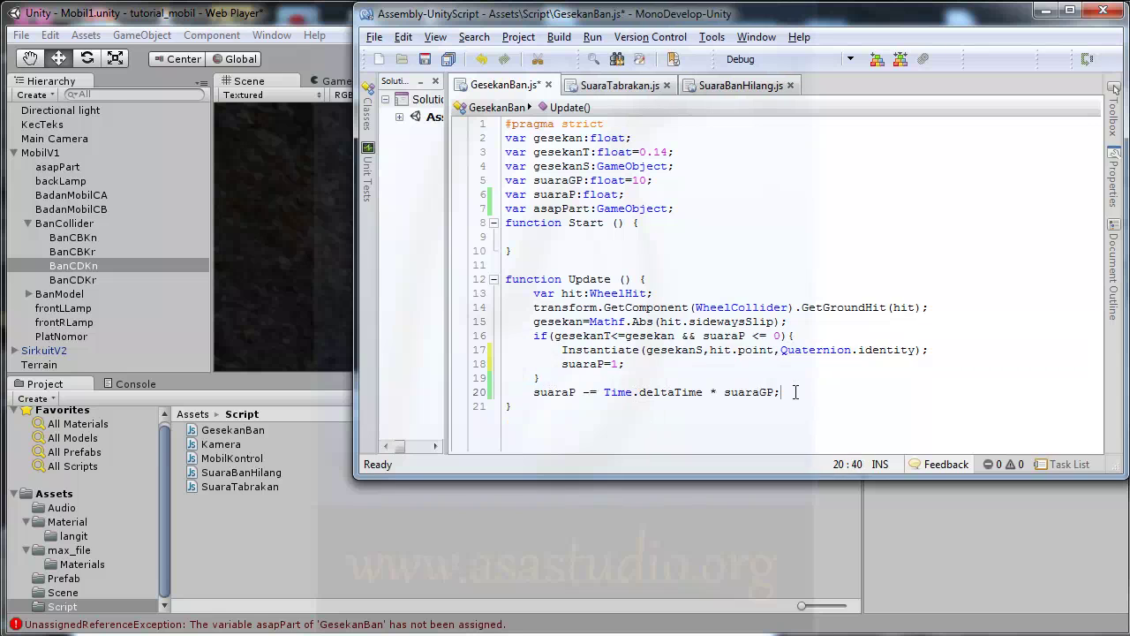
{"action": "key", "text": "ctrl+v"}
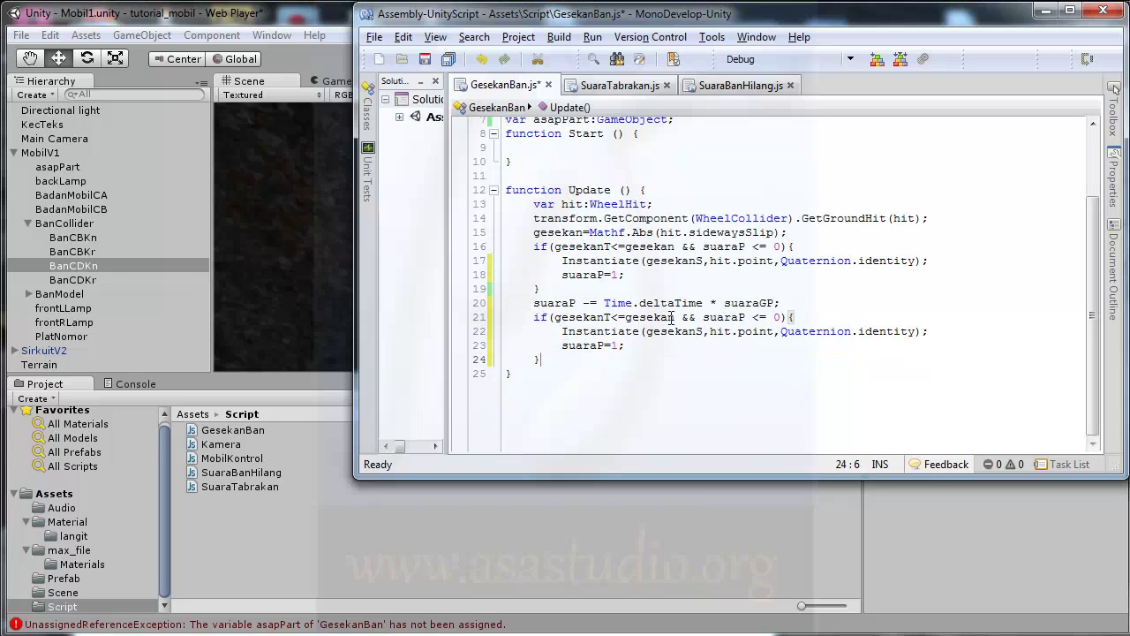
{"action": "left_click_drag", "start_coordinate": [676, 317], "coordinate": [781, 316]}
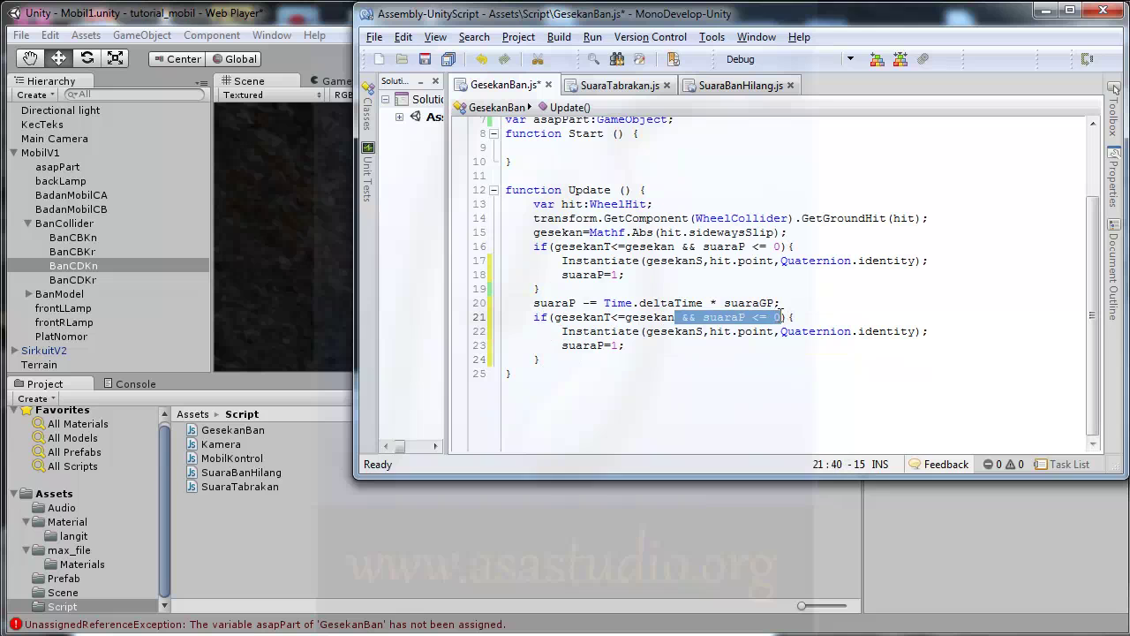
{"action": "key", "text": "Delete"}
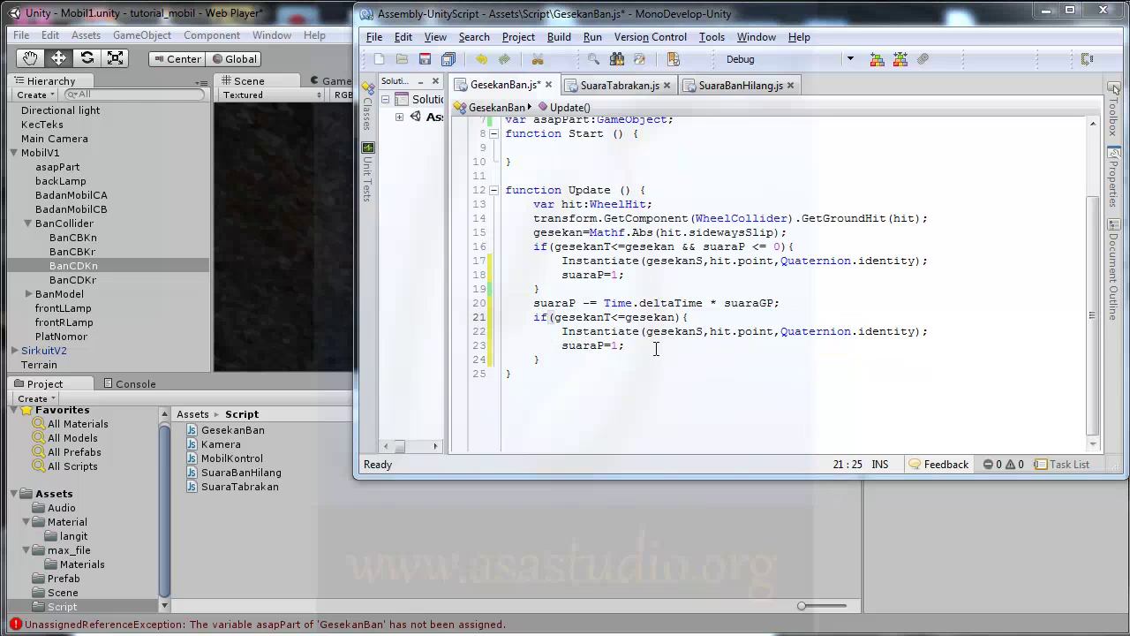
{"action": "left_click", "coordinate": [635, 347]}
{"action": "left_click_drag", "start_coordinate": [626, 345], "coordinate": [562, 332]}
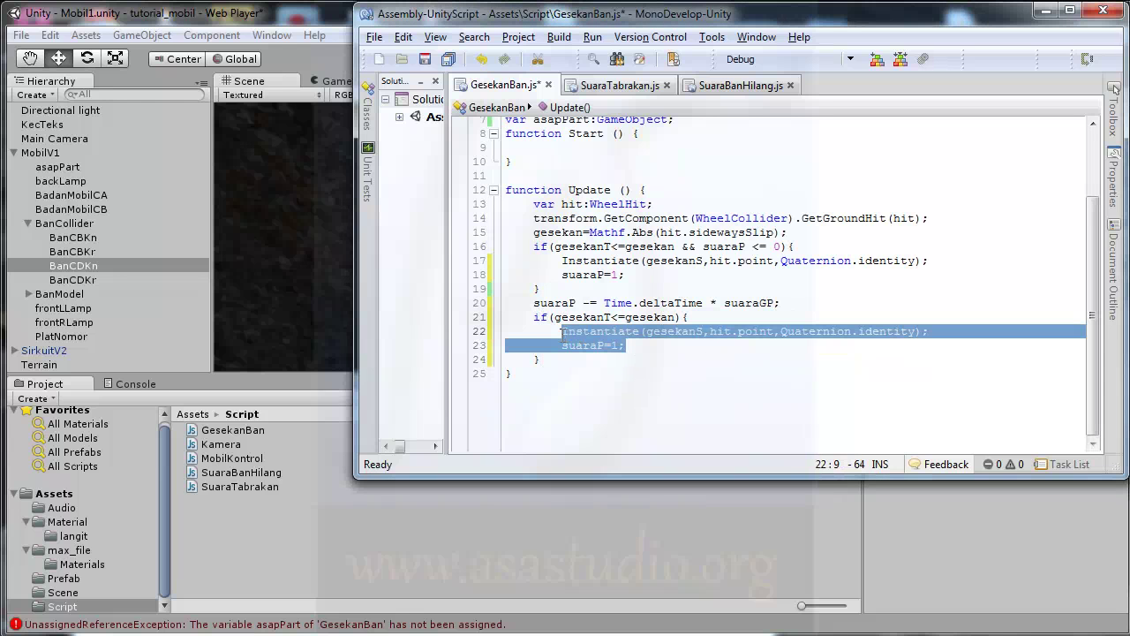
Replace the second block's body with asapPart.particleEmitter.emit=true;
{"action": "type", "text": "asap"}
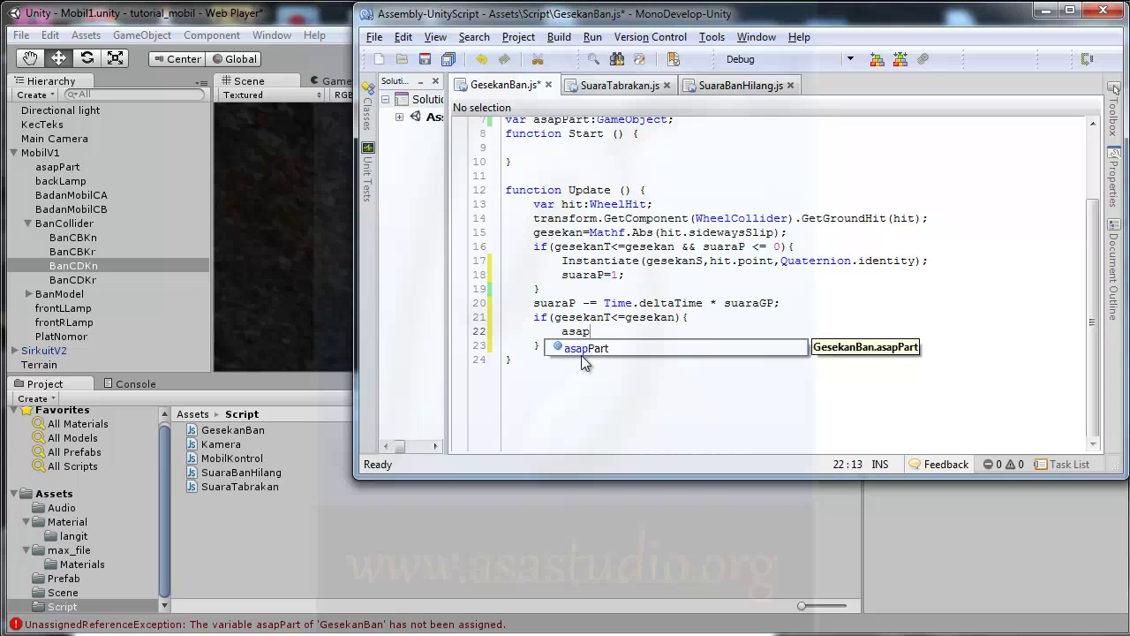
{"action": "double_click", "coordinate": [583, 348]}
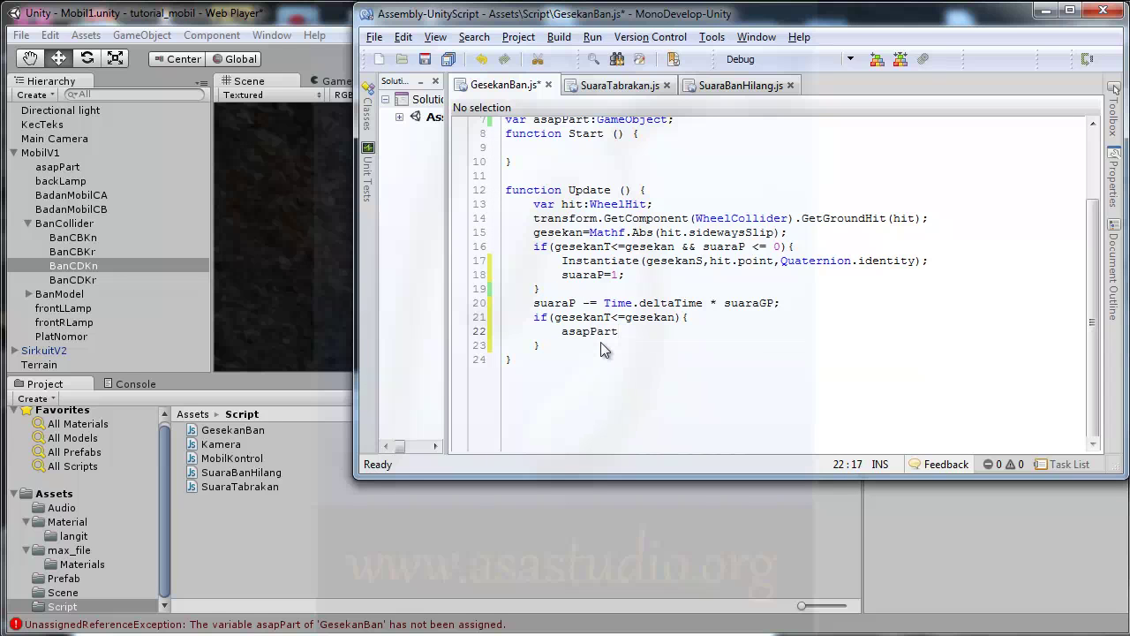
{"action": "type", "text": ".p"}
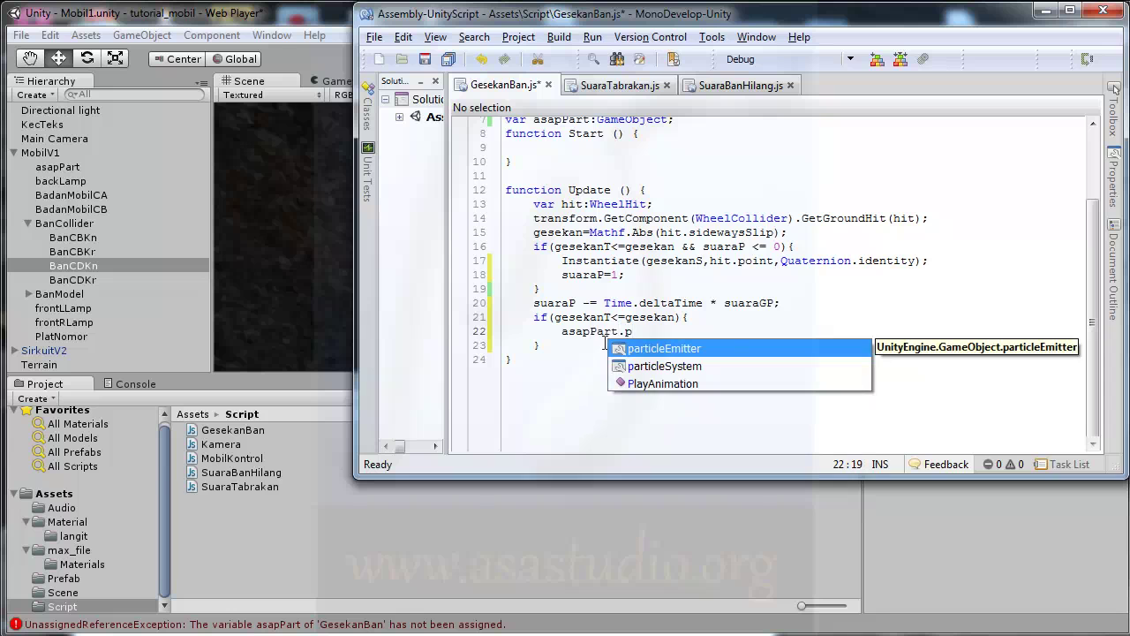
{"action": "double_click", "coordinate": [639, 348]}
{"action": "type", "text": ".e"}
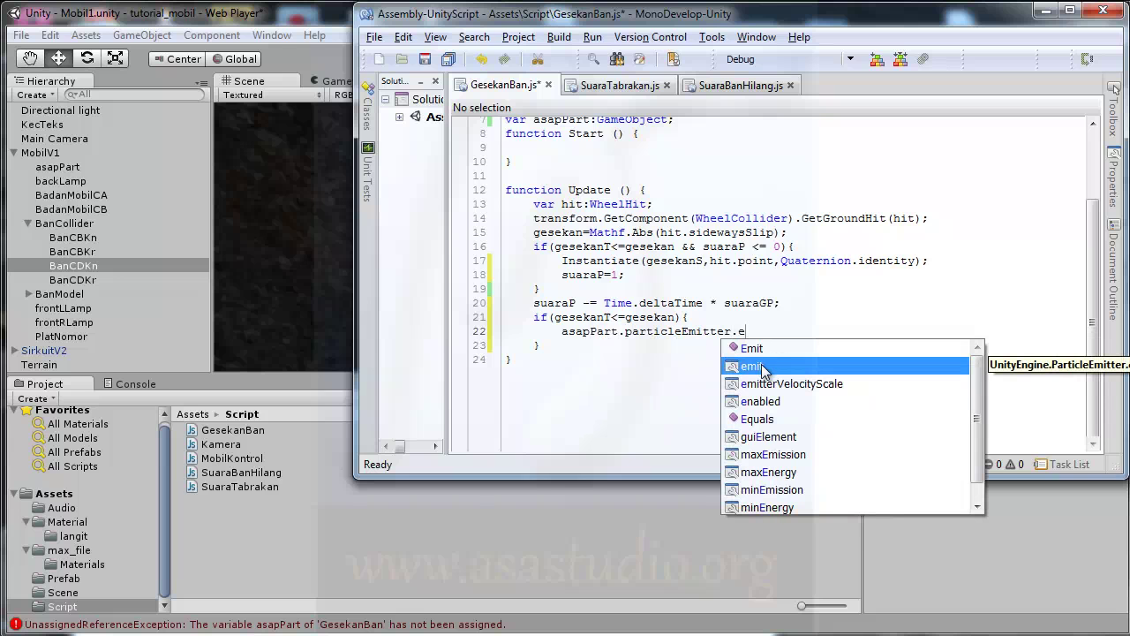
{"action": "double_click", "coordinate": [765, 368]}
{"action": "type", "text": "="}
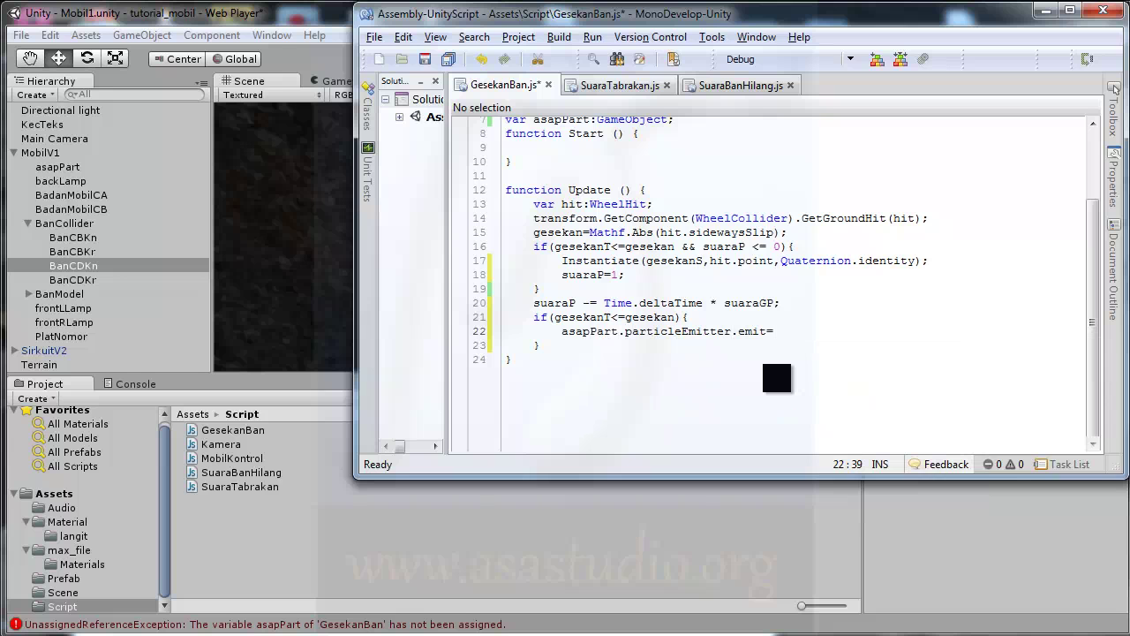
{"action": "type", "text": "fa"}
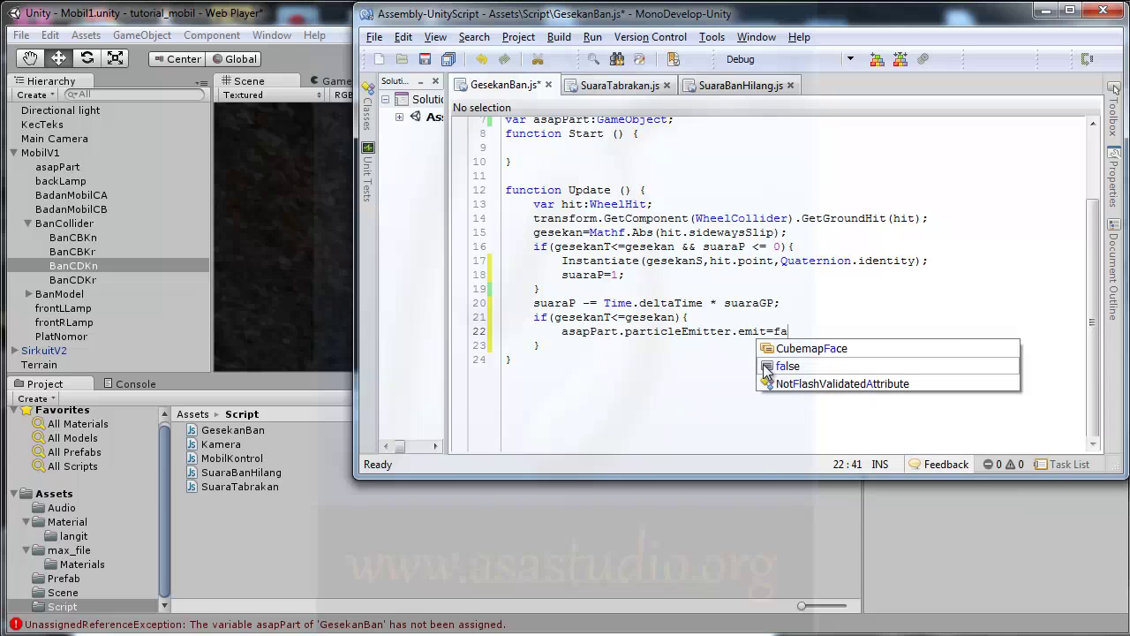
{"action": "type", "text": "la"}
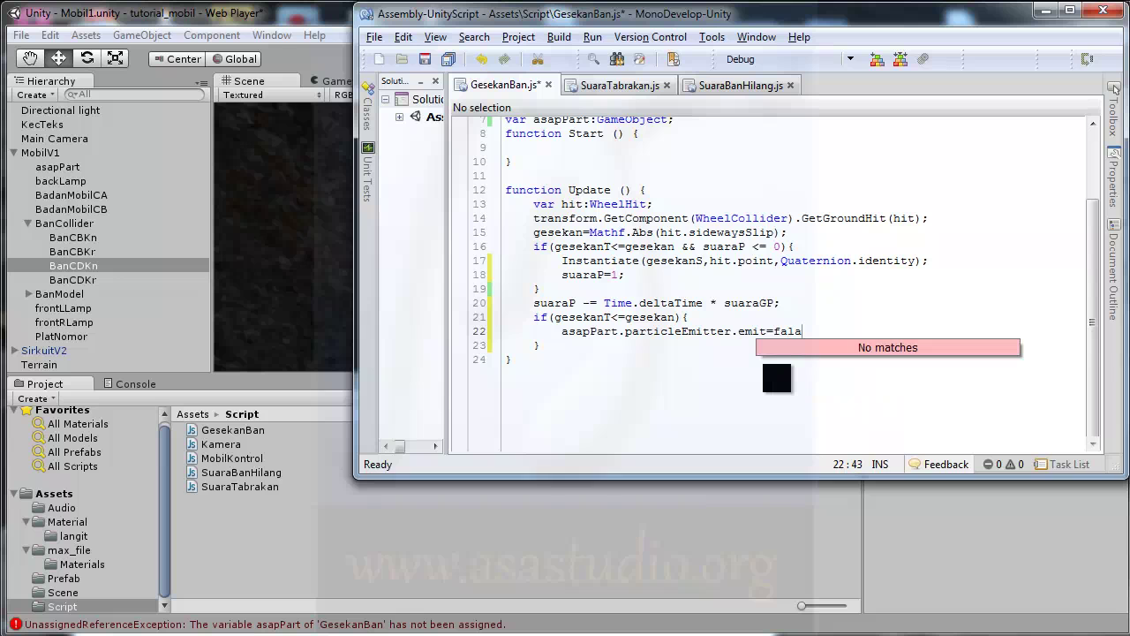
{"action": "key", "text": "BackSpace"}
{"action": "type", "text": "se"}
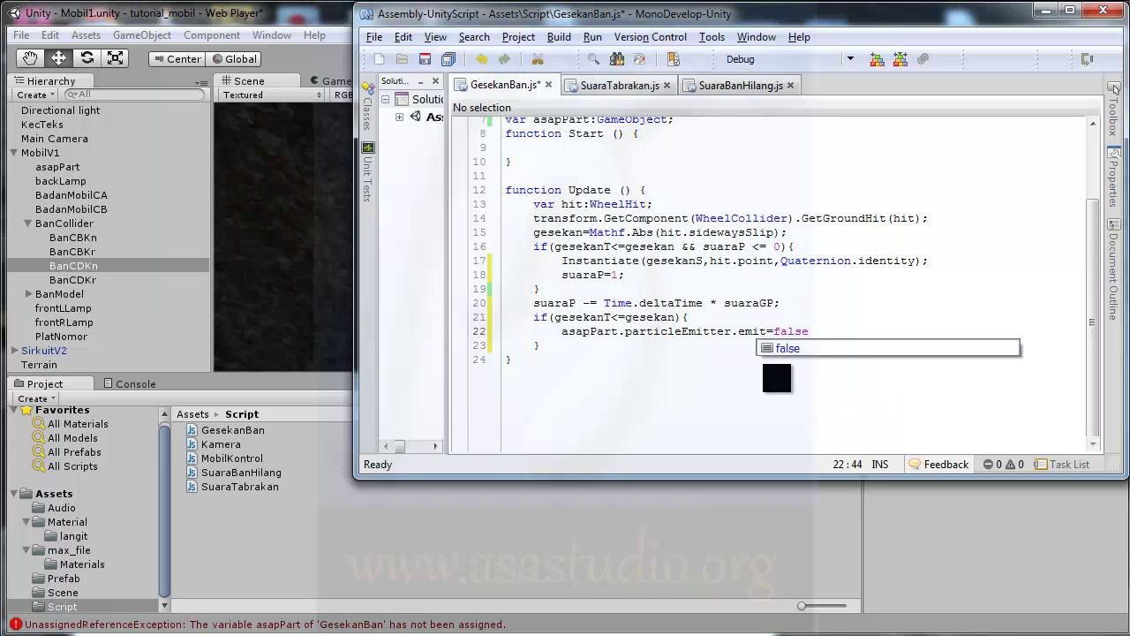
{"action": "type", "text": ";"}
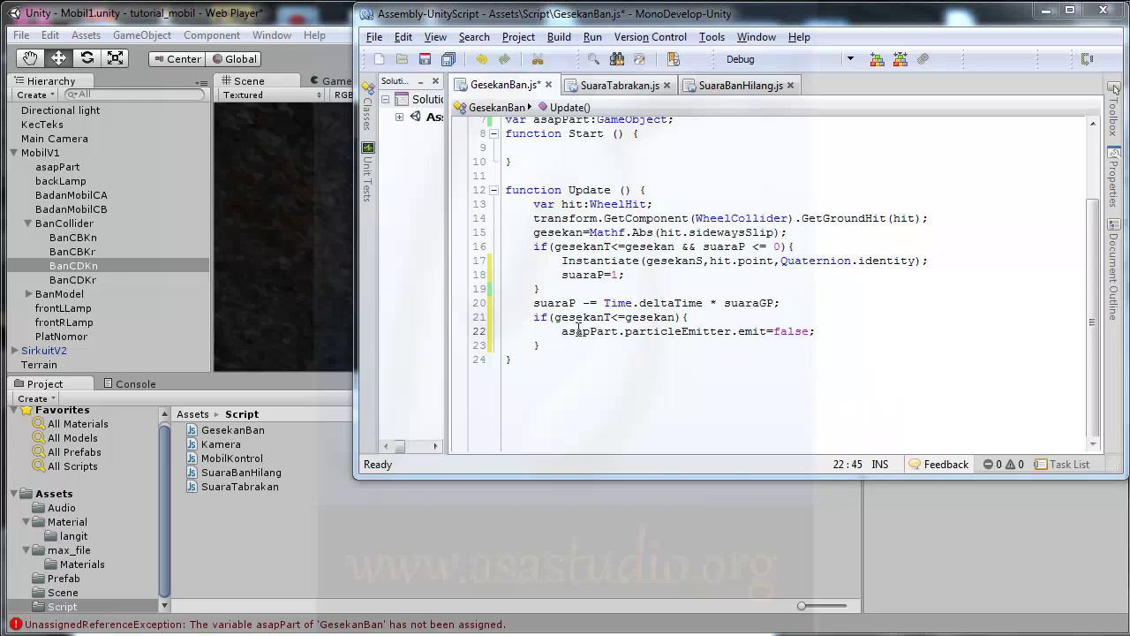
{"action": "left_click_drag", "start_coordinate": [775, 332], "coordinate": [807, 332]}
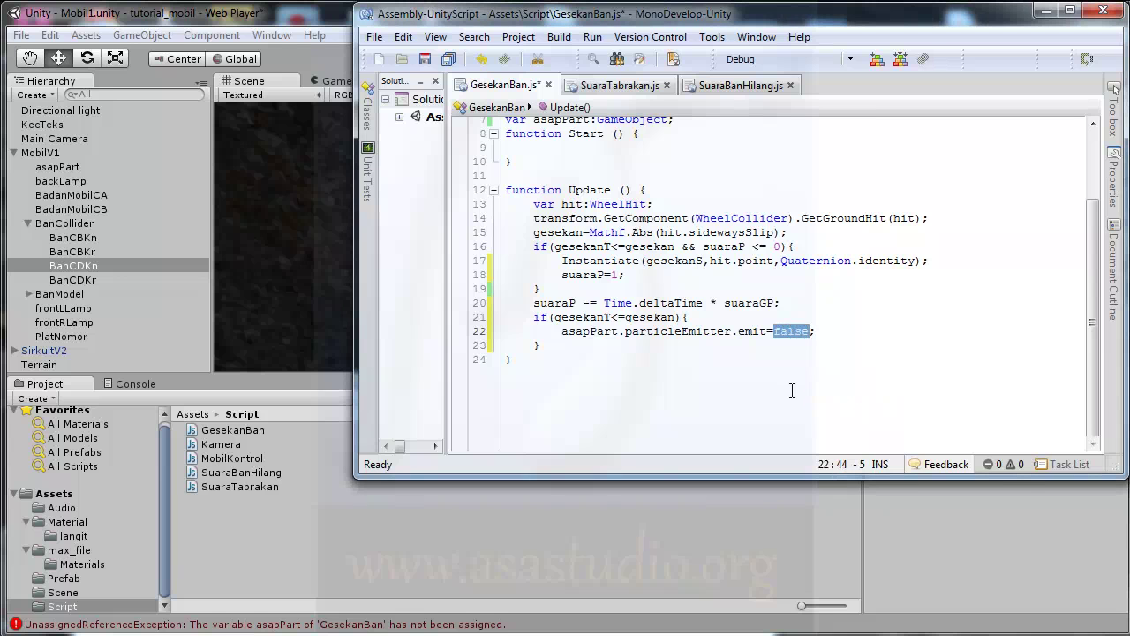
{"action": "type", "text": "true"}
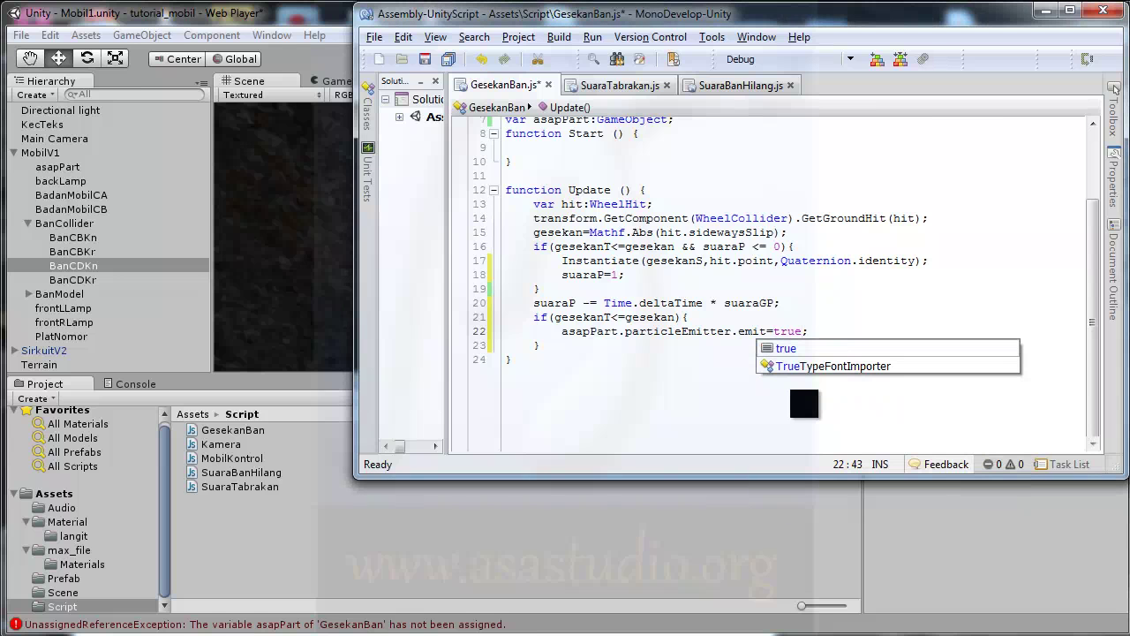
Add an else branch setting asapPart.particleEmitter.emit=false;
{"action": "left_click", "coordinate": [570, 346]}
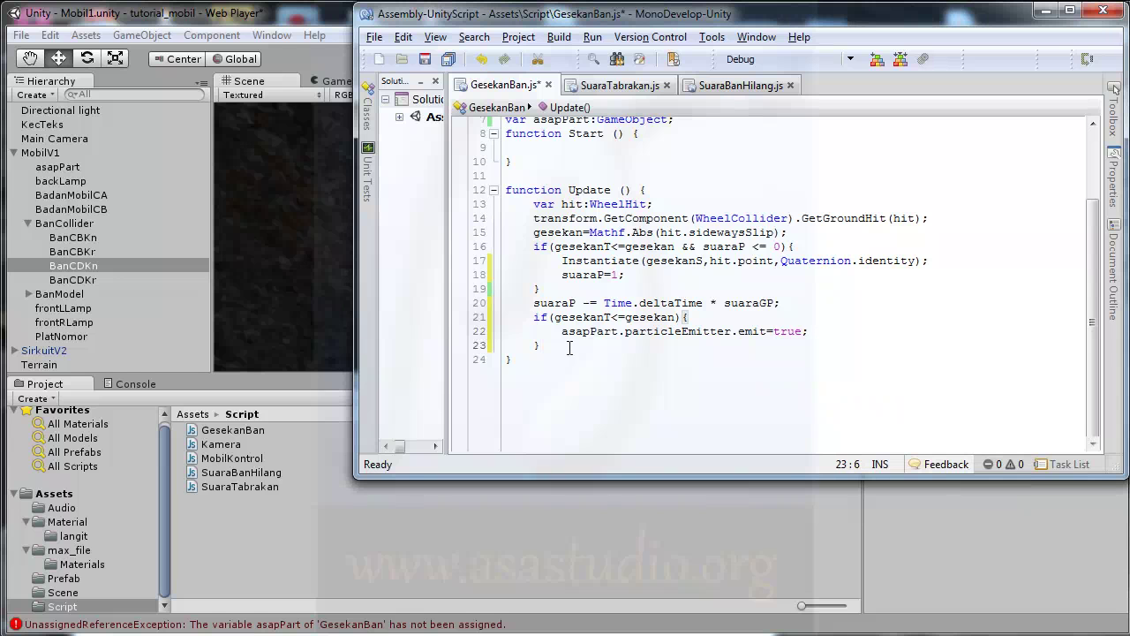
{"action": "type", "text": "else"}
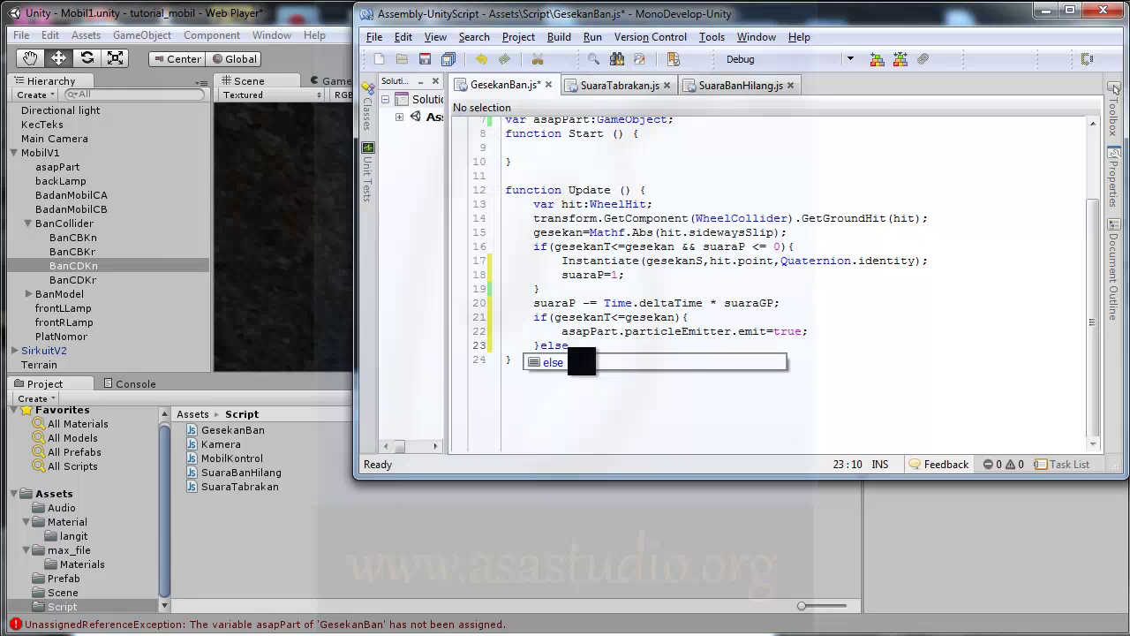
{"action": "type", "text": "{"}
{"action": "key", "text": "Return"}
{"action": "key", "text": "Tab"}
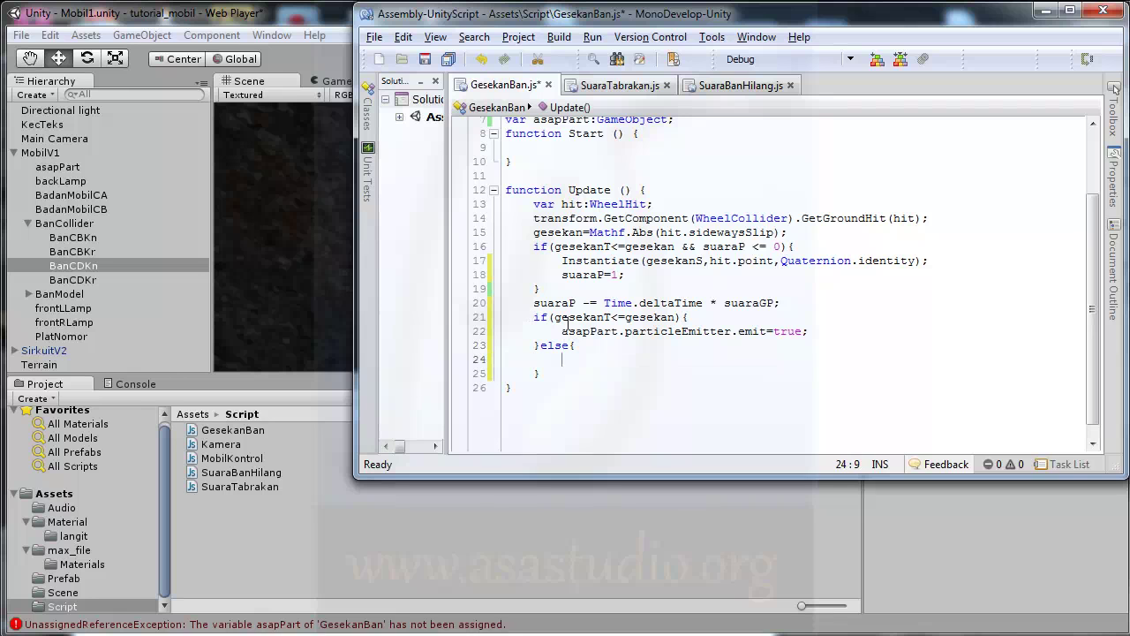
{"action": "left_click_drag", "start_coordinate": [563, 330], "coordinate": [859, 328]}
{"action": "key", "text": "ctrl+c"}
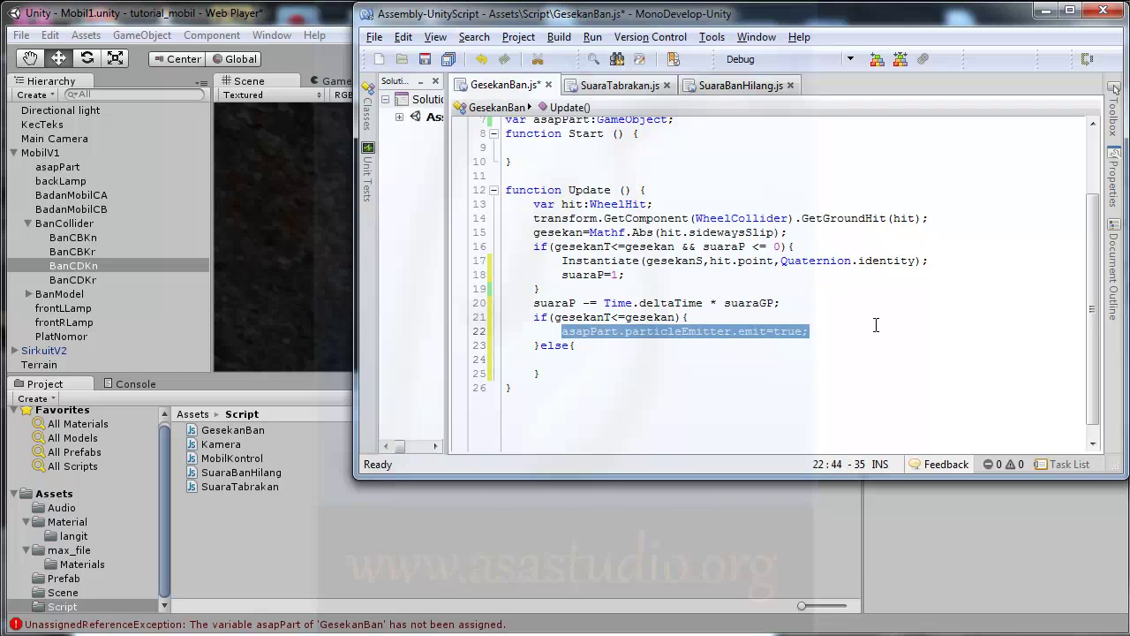
{"action": "left_click", "coordinate": [594, 363]}
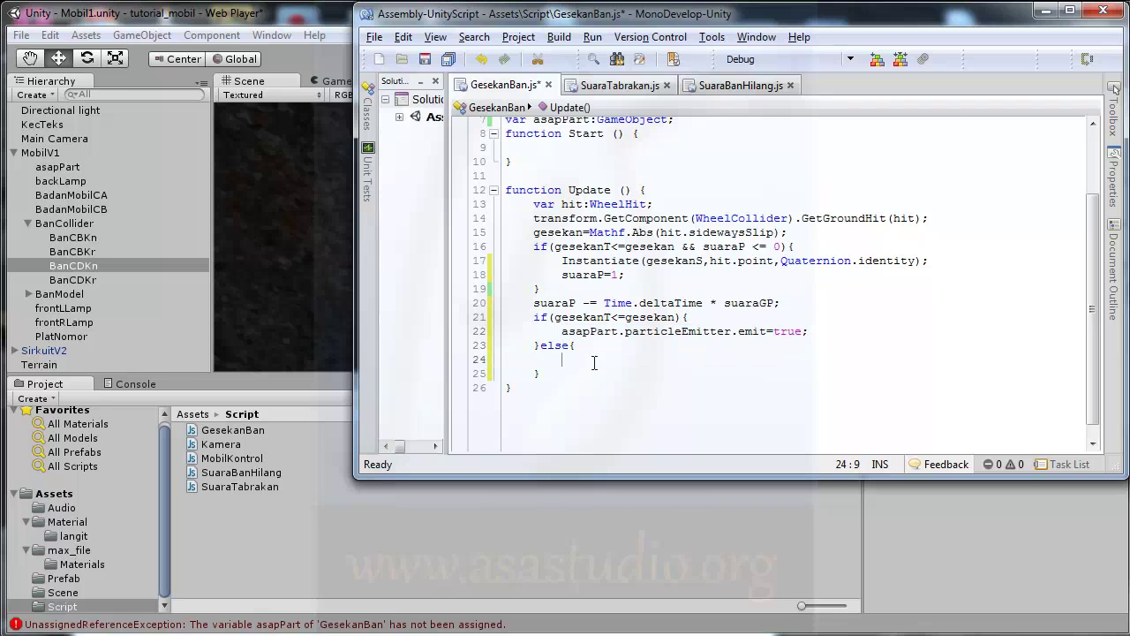
{"action": "key", "text": "ctrl+v"}
{"action": "left_click", "coordinate": [775, 360]}
{"action": "key", "text": "shift+Right"}
{"action": "key", "text": "shift+Right"}
{"action": "key", "text": "shift+Right"}
{"action": "key", "text": "shift+Right"}
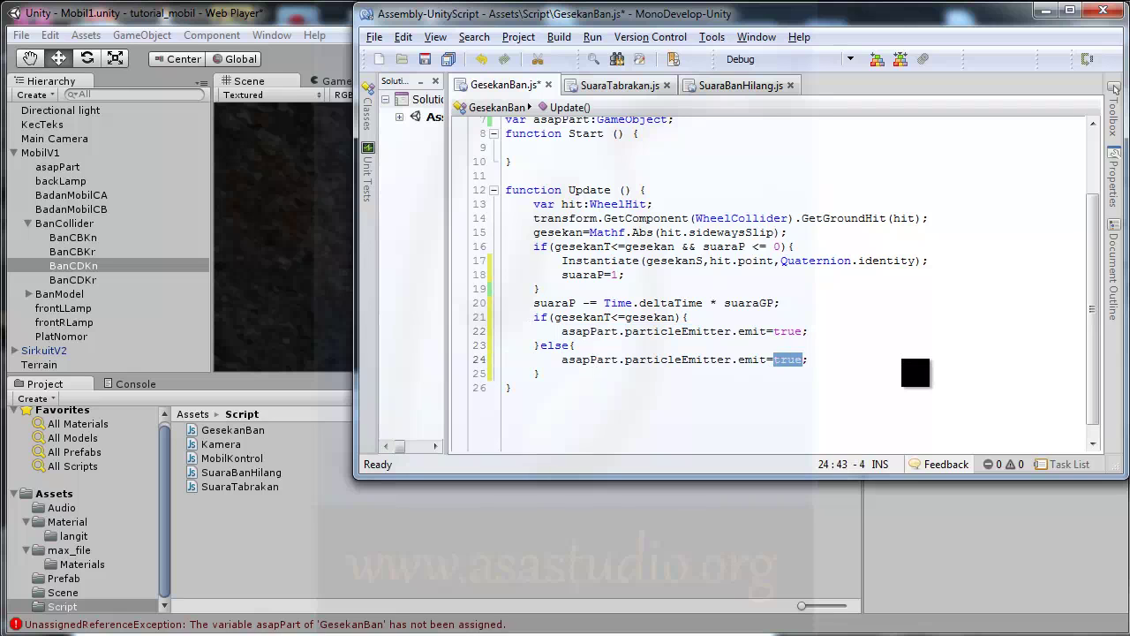
{"action": "type", "text": "false"}
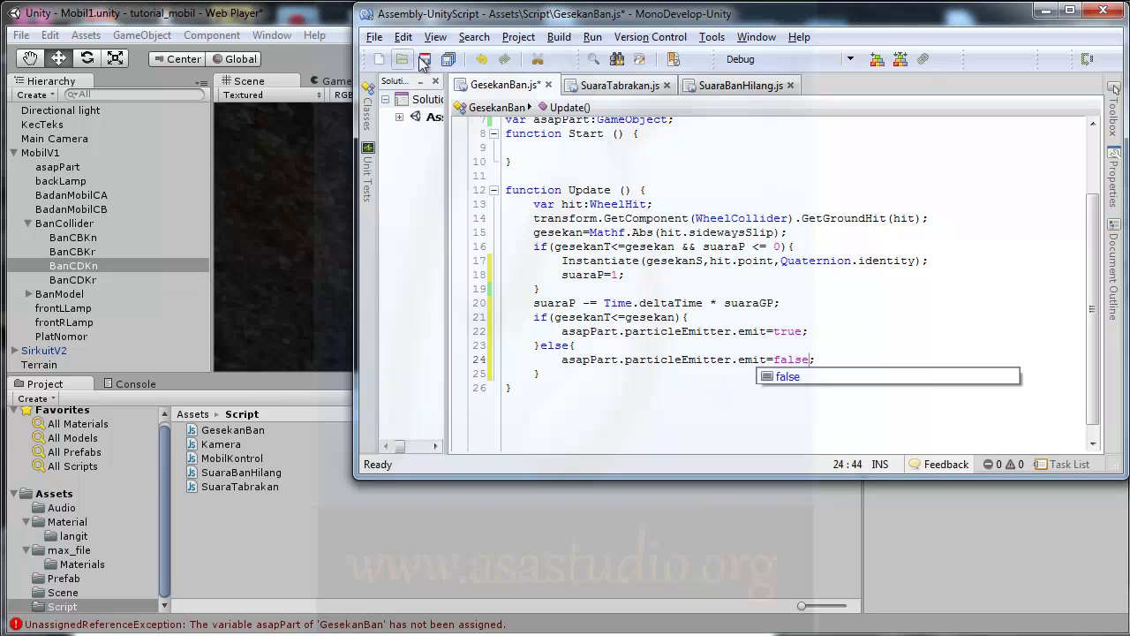
Save GesekanBan.js and start play mode in Unity
{"action": "left_click", "coordinate": [425, 59]}
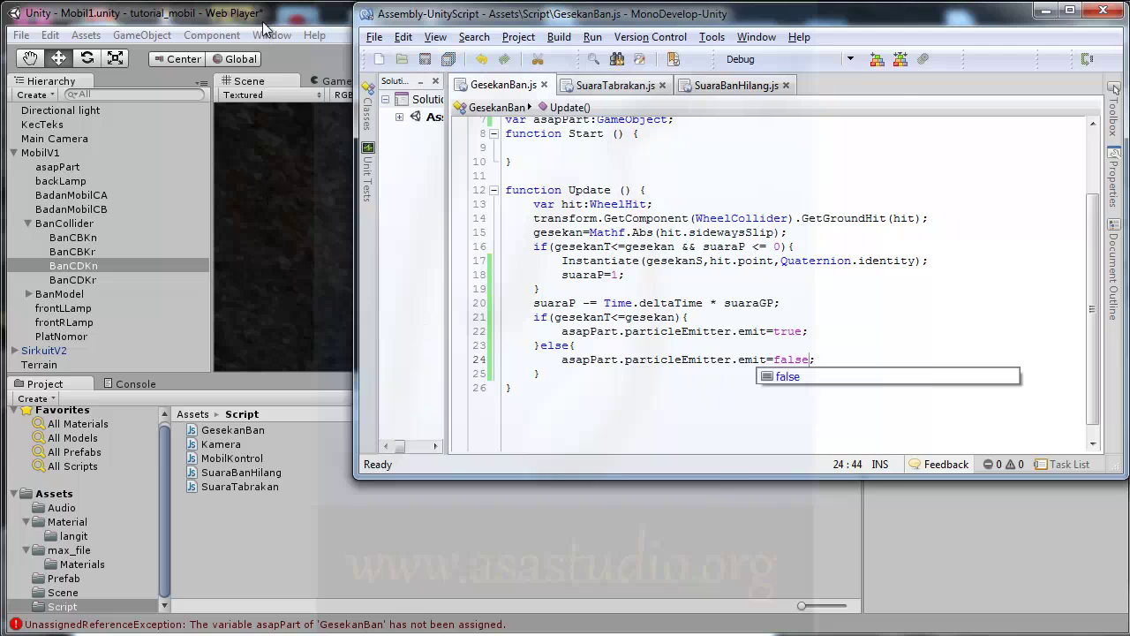
{"action": "left_click", "coordinate": [259, 32]}
{"action": "left_click", "coordinate": [536, 59]}
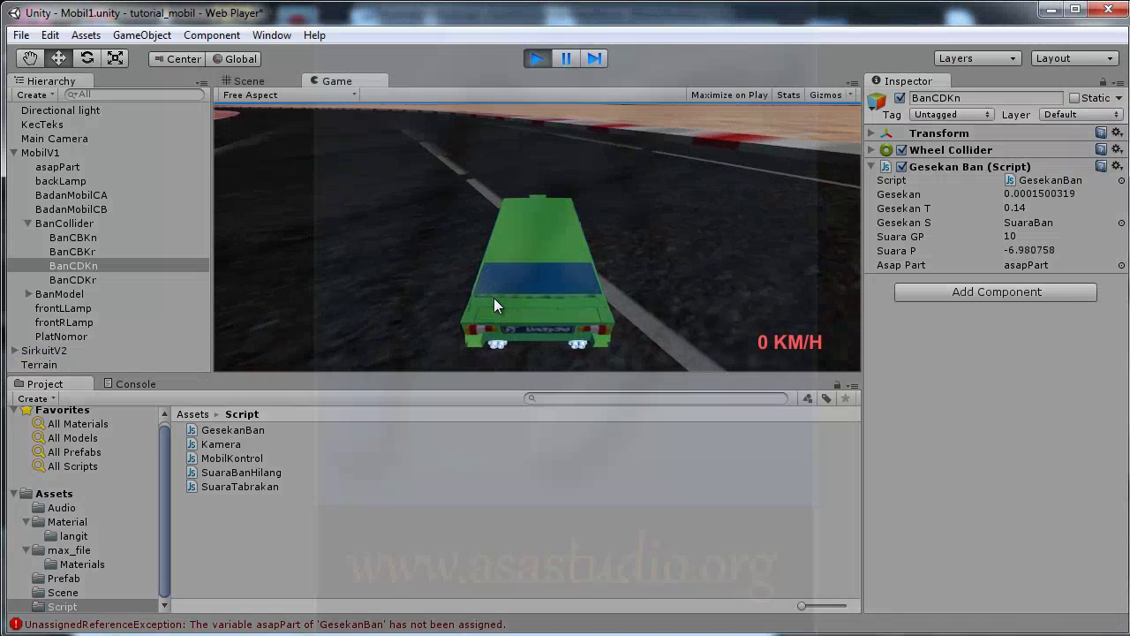
Drive the car up to 50 KM/H, weaving left and right to skid, then stop play mode
{"action": "key", "text": "Up"}
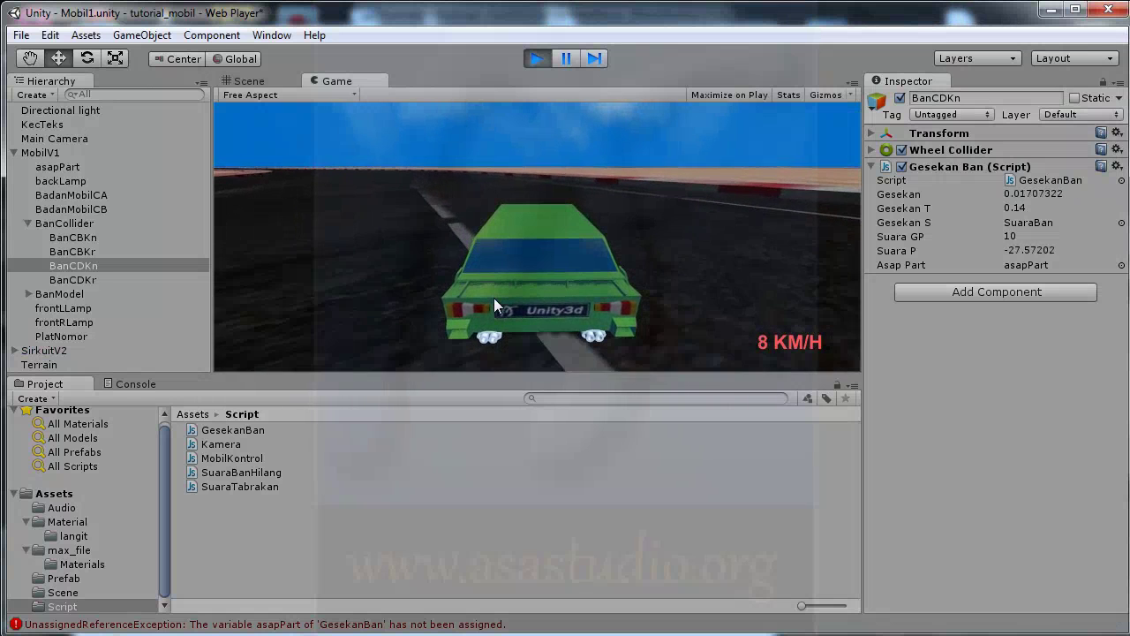
{"action": "key", "text": "Right"}
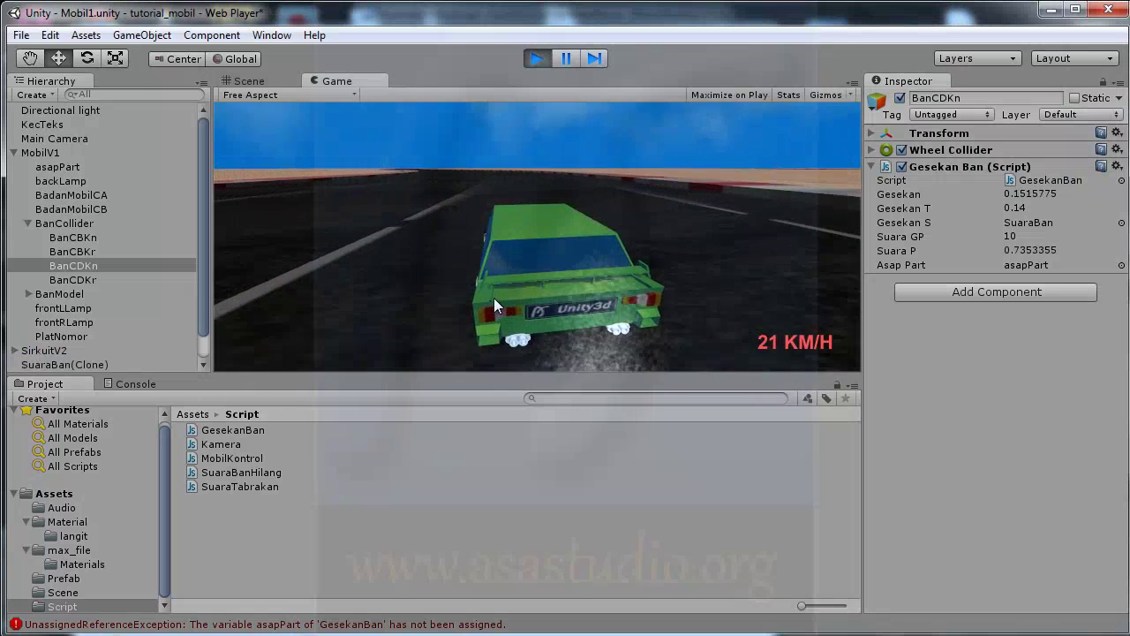
{"action": "key", "text": "Right"}
{"action": "key", "text": "Left"}
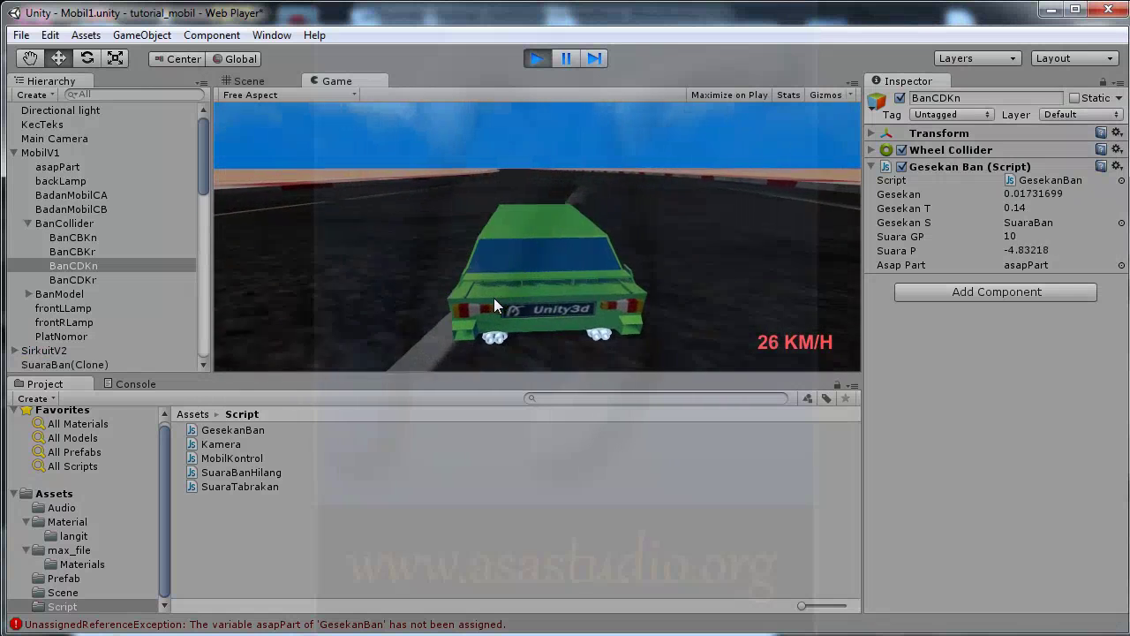
{"action": "key", "text": "Up"}
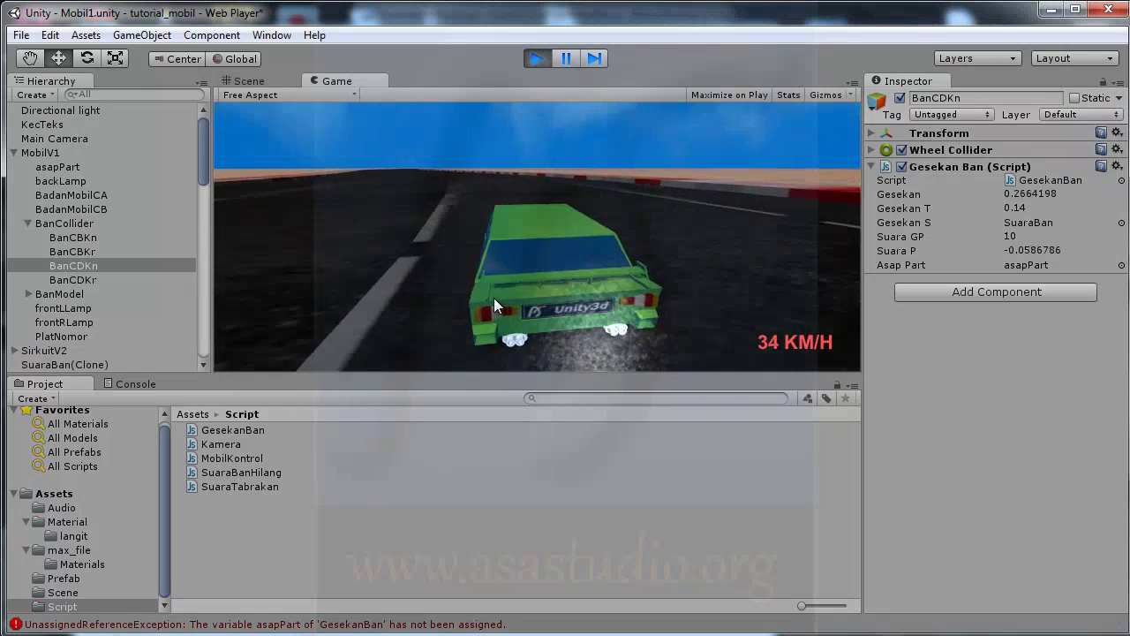
{"action": "key", "text": "Left"}
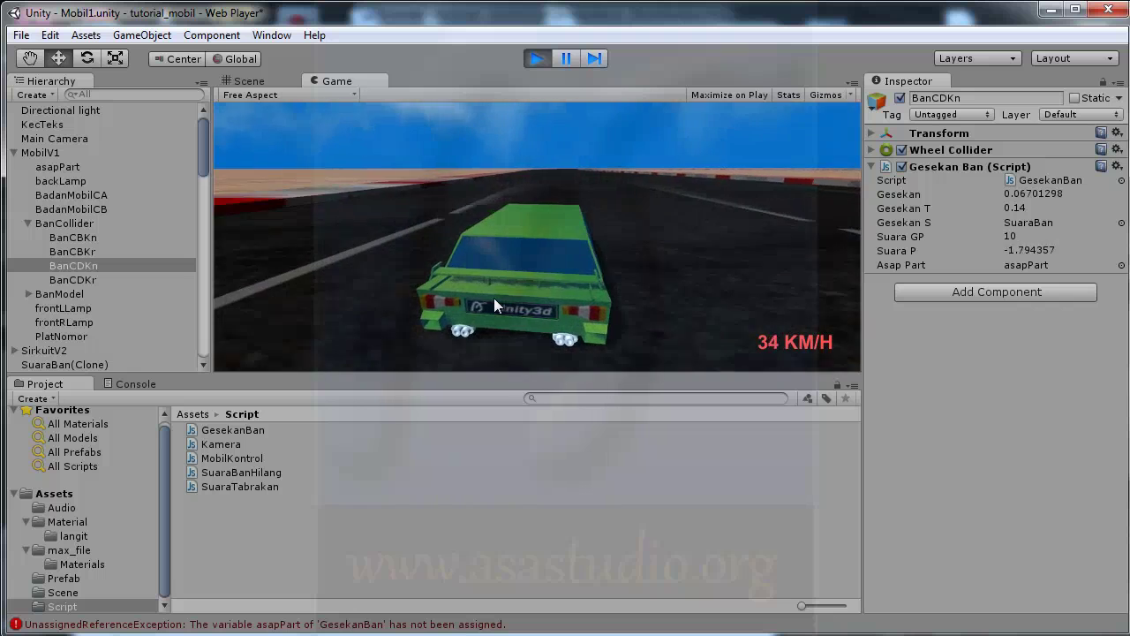
{"action": "key", "text": "Right"}
{"action": "key", "text": "Left"}
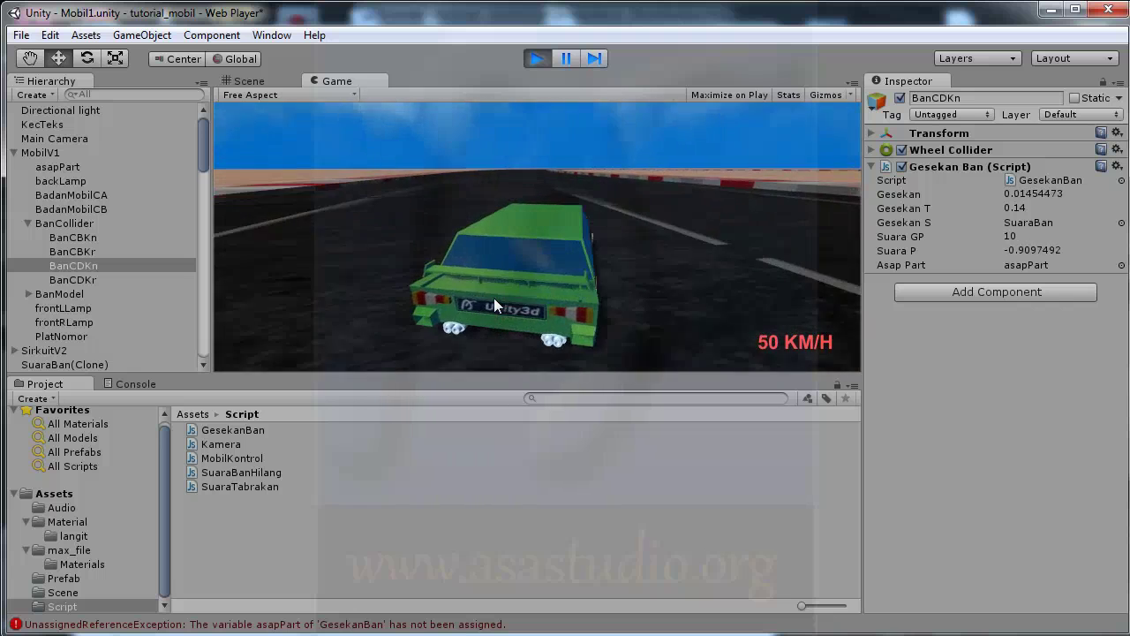
{"action": "left_click", "coordinate": [538, 57]}
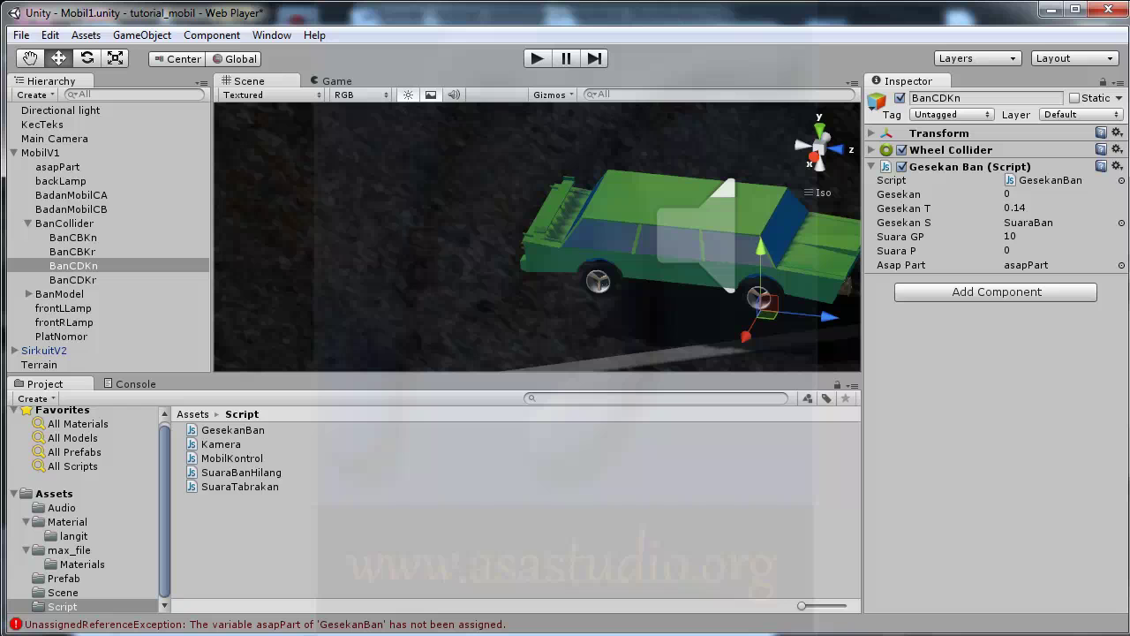
Review the unassigned asapPart errors in the Console and check Asap Part on each BanCollider wheel
{"action": "left_click", "coordinate": [129, 385]}
{"action": "left_click", "coordinate": [286, 424]}
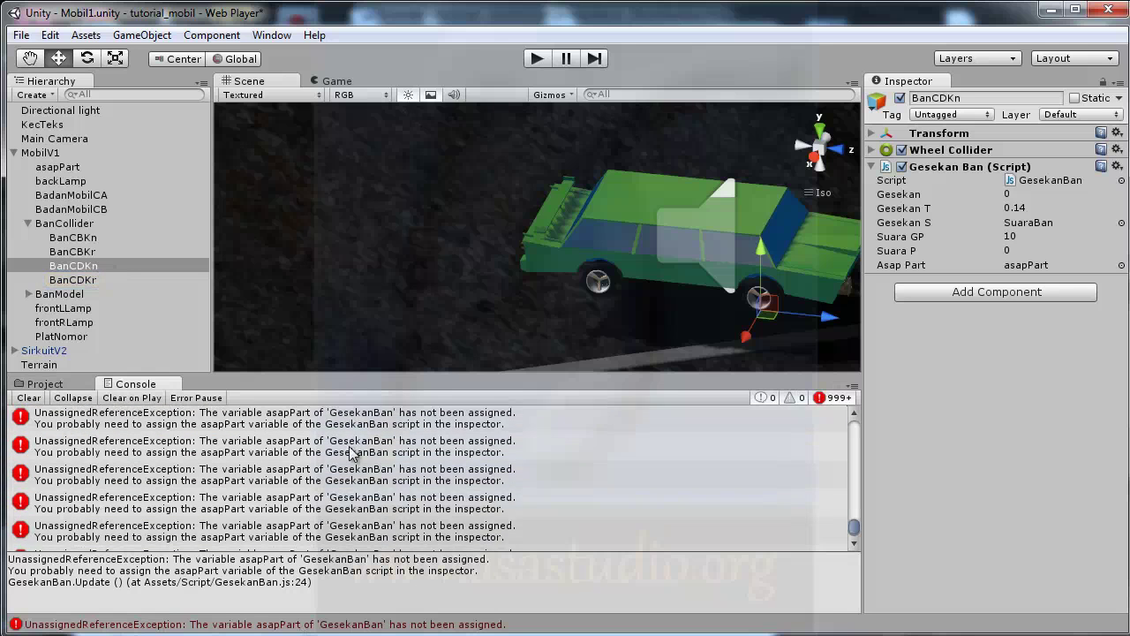
{"action": "left_click", "coordinate": [66, 254]}
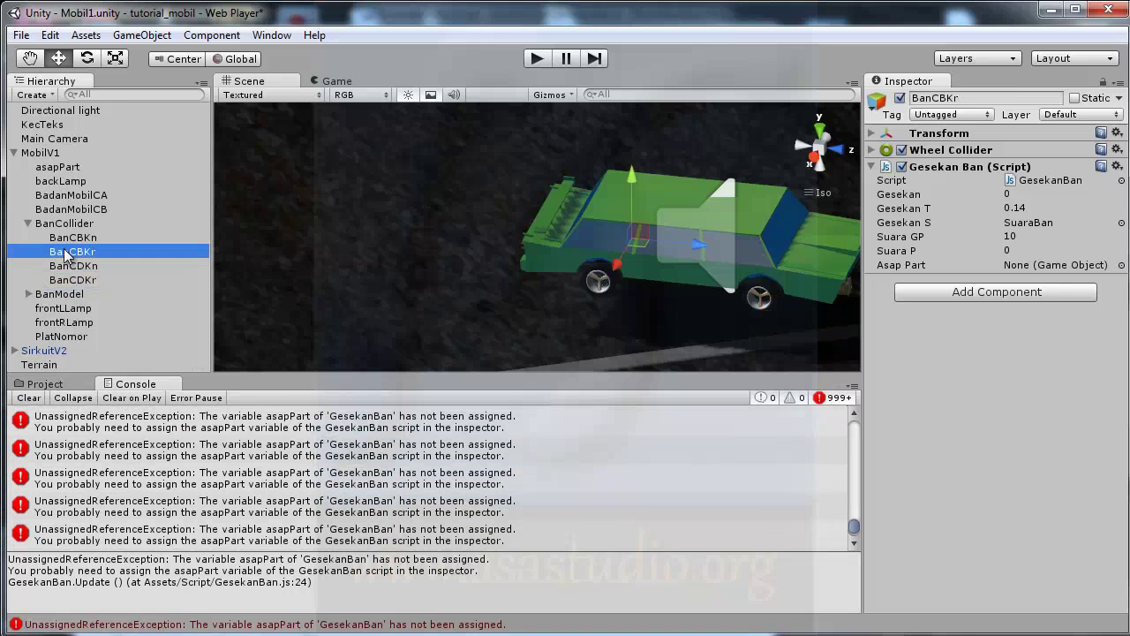
{"action": "left_click", "coordinate": [70, 237]}
{"action": "left_click", "coordinate": [76, 279]}
{"action": "left_click", "coordinate": [67, 239]}
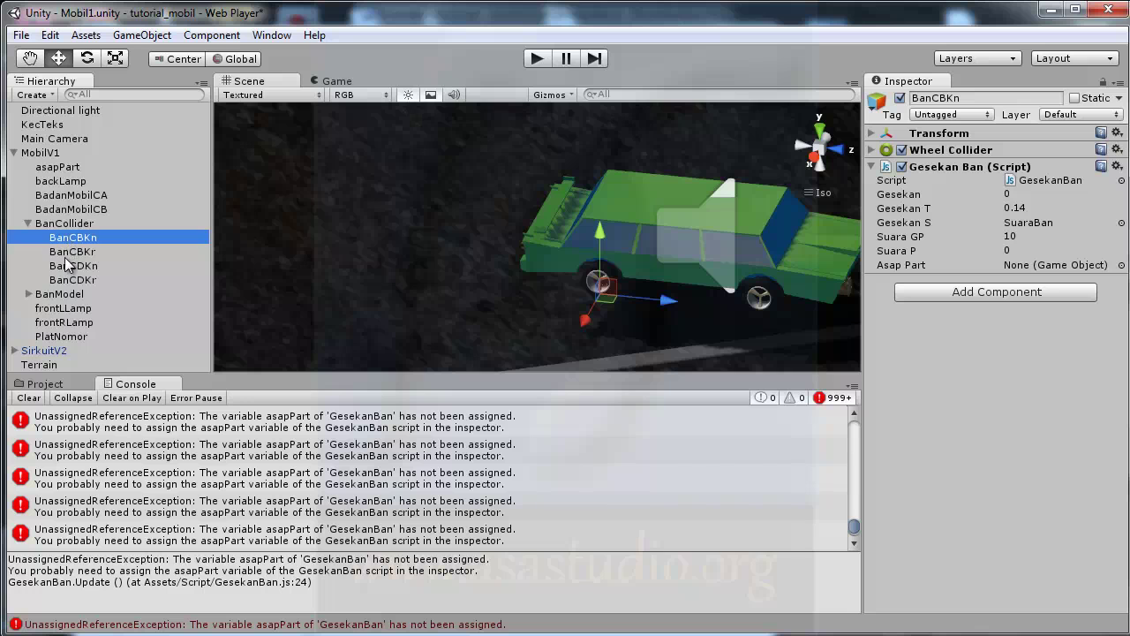
{"action": "left_click", "coordinate": [68, 255]}
{"action": "left_click", "coordinate": [69, 267]}
{"action": "left_click", "coordinate": [67, 280]}
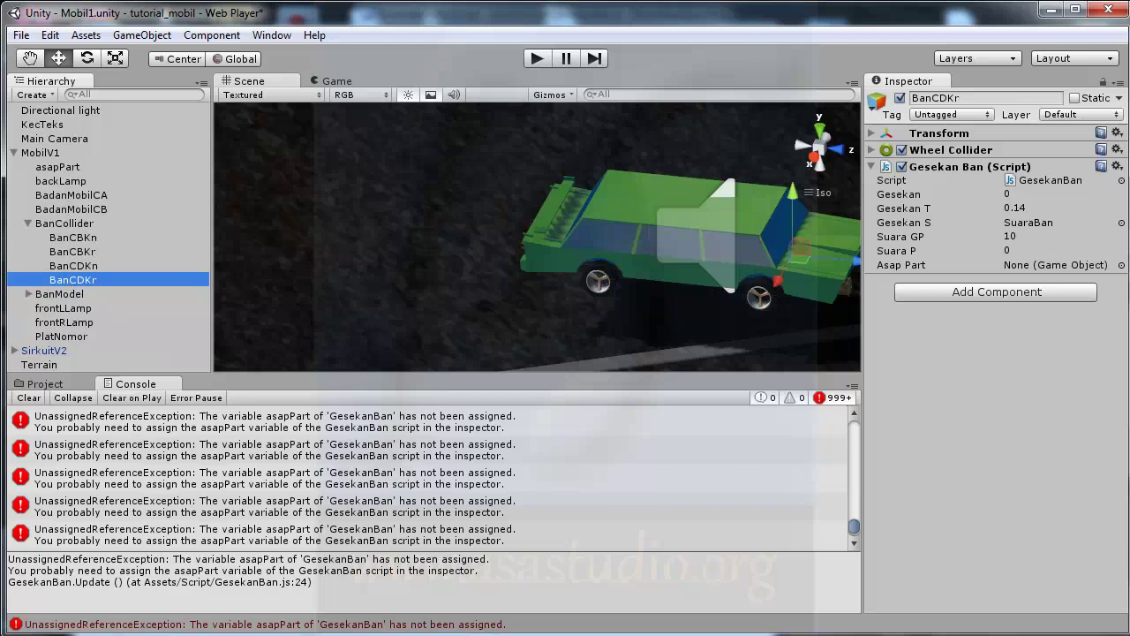
Add var asapPartAk:boolean; as line 8 of GesekanBan.js and save
{"action": "scroll", "coordinate": [570, 172], "scroll_direction": "up", "scroll_amount": 4}
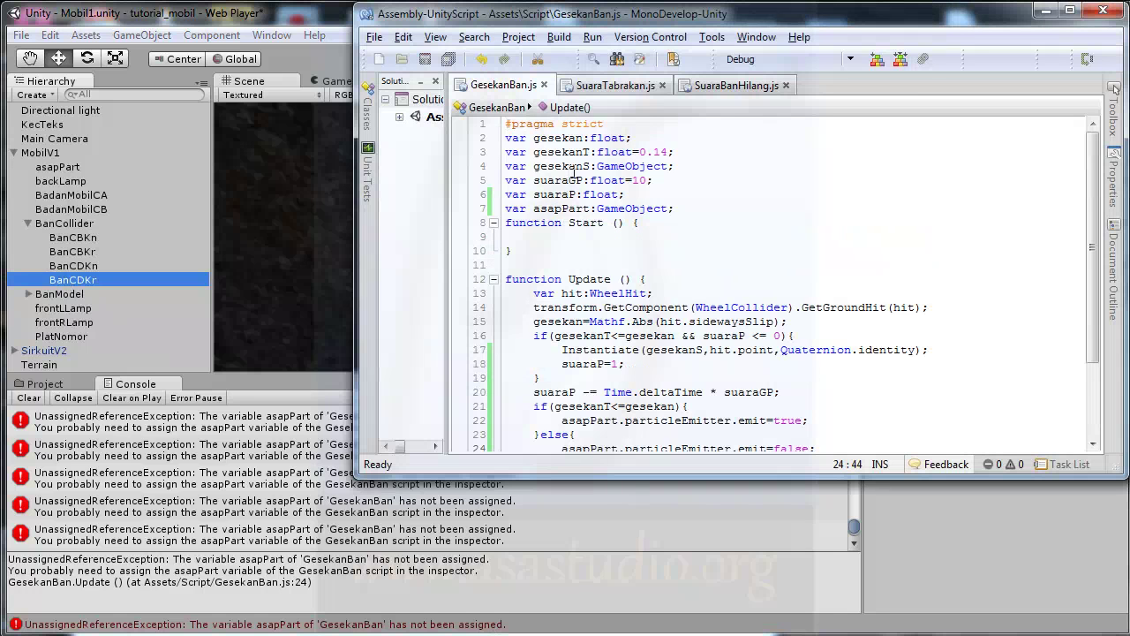
{"action": "left_click", "coordinate": [695, 209]}
{"action": "key", "text": "Return"}
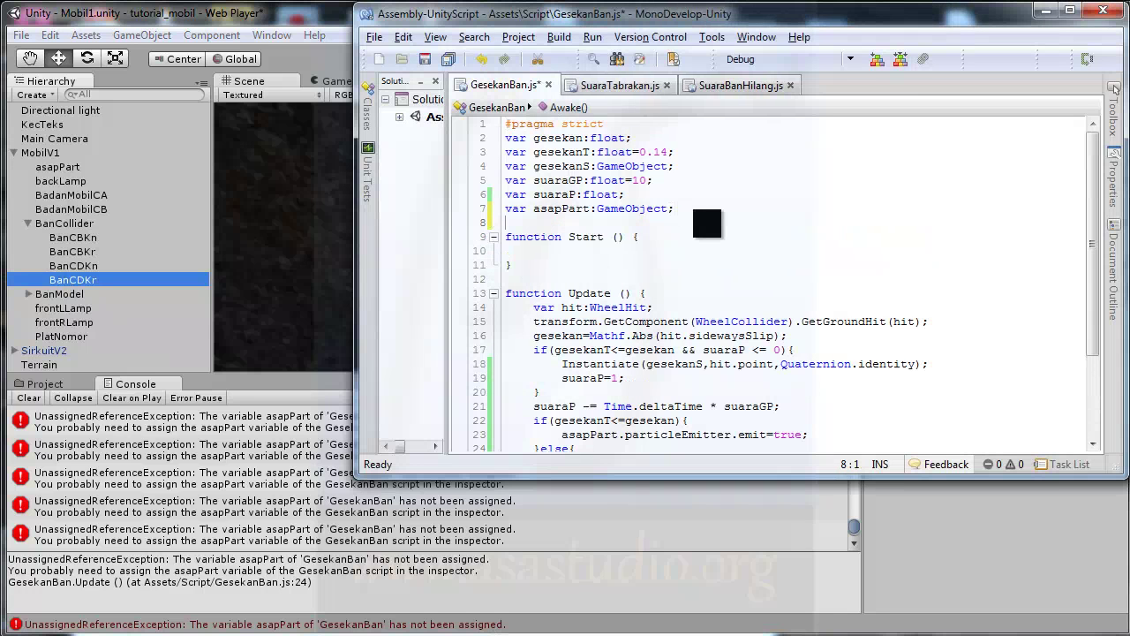
{"action": "type", "text": "var"}
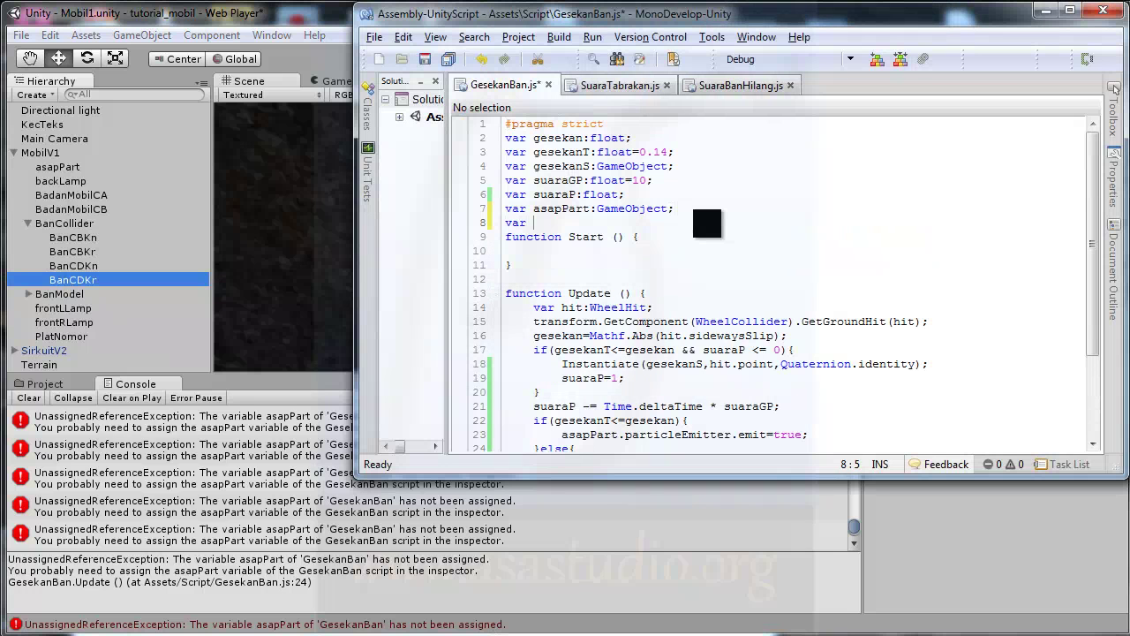
{"action": "type", "text": " asa"}
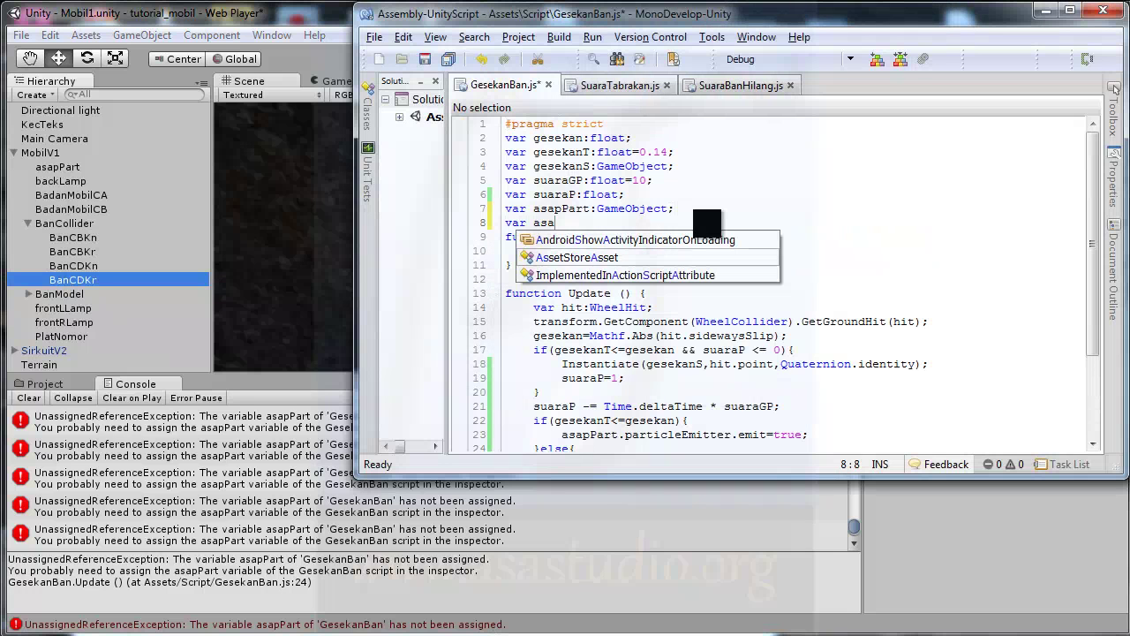
{"action": "type", "text": "pPartAk"}
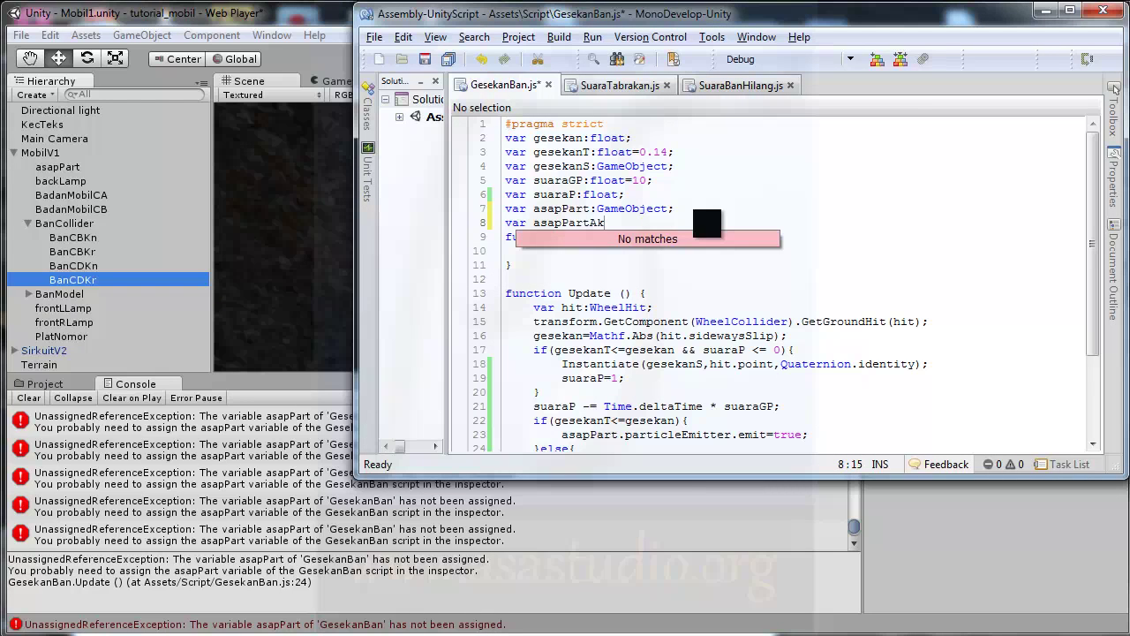
{"action": "type", "text": ":"}
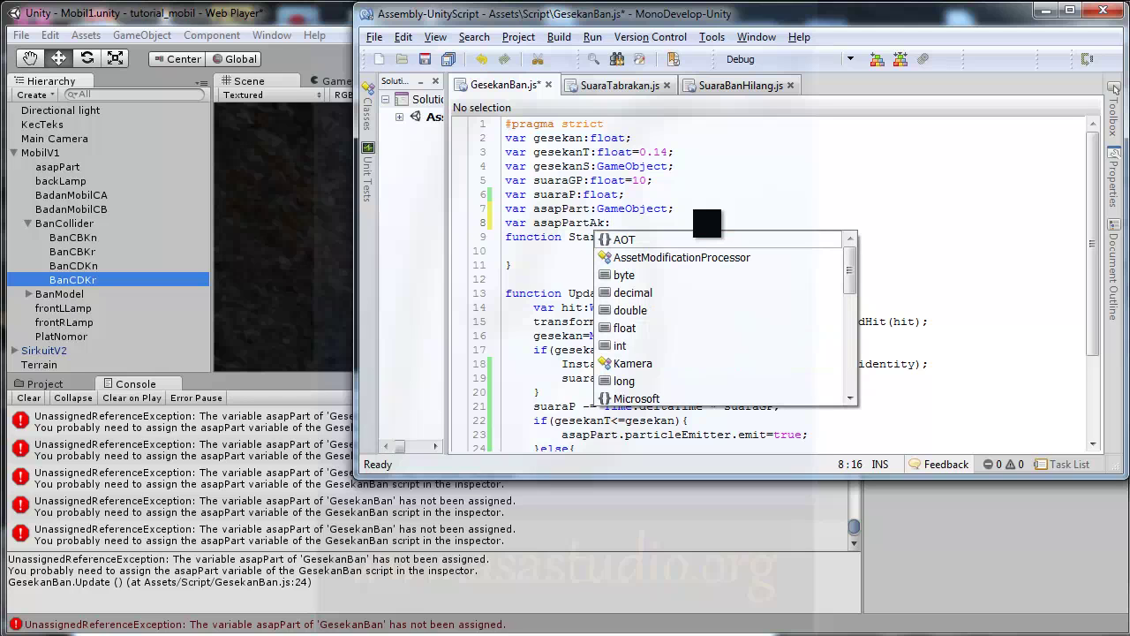
{"action": "type", "text": "boolean"}
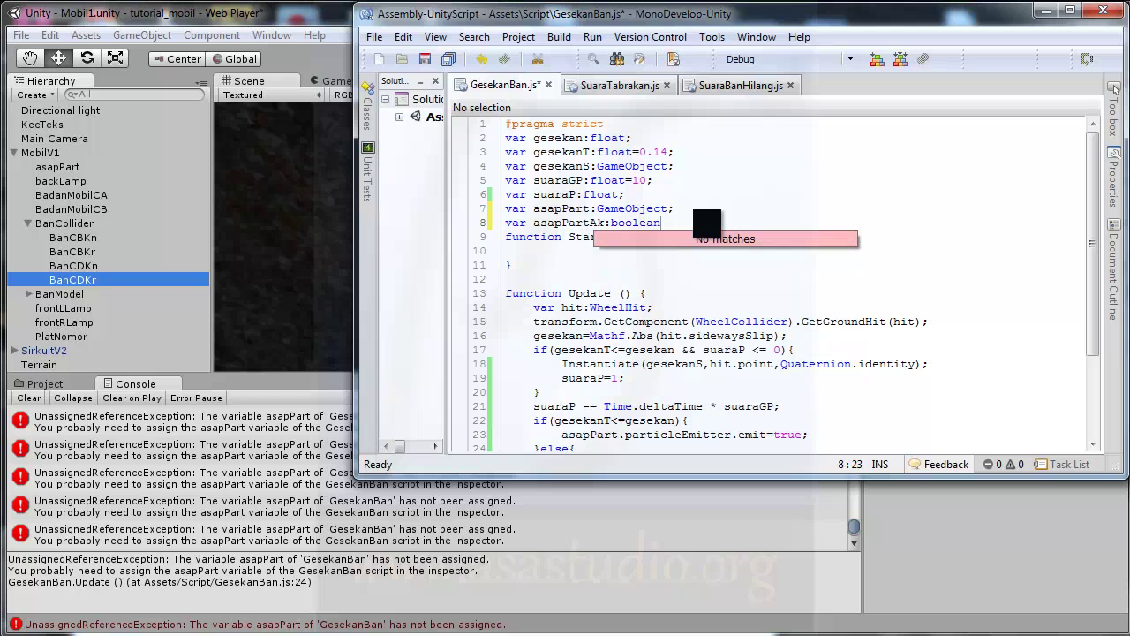
{"action": "type", "text": ";"}
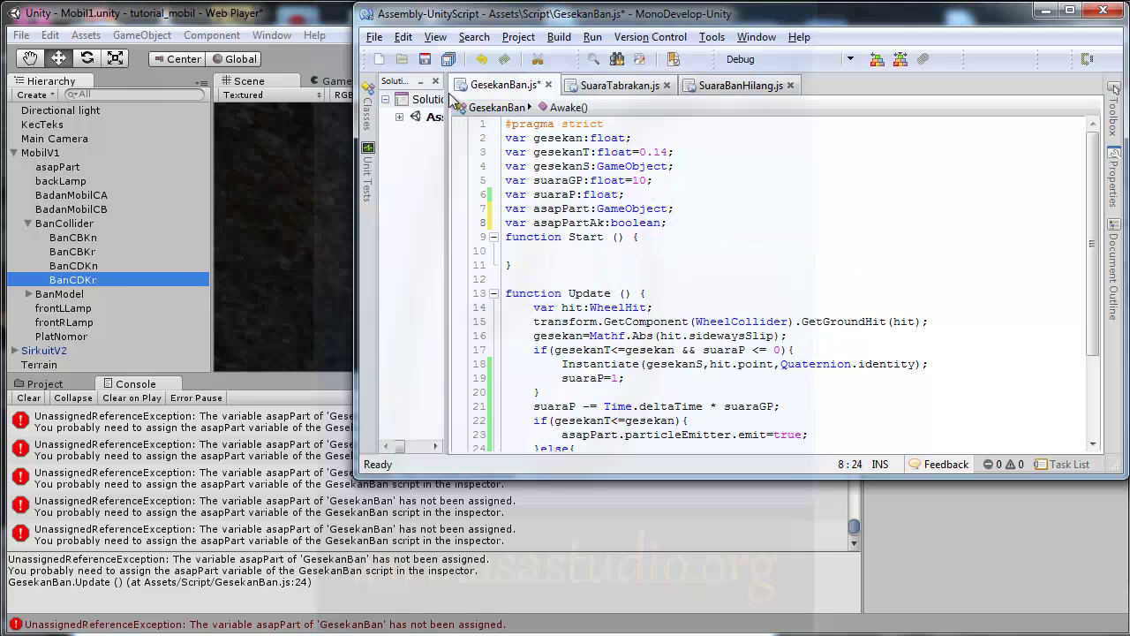
{"action": "left_click", "coordinate": [449, 59]}
Clear the Console and tick Asap Part Ak on the BanCDKn wheel collider
{"action": "left_click", "coordinate": [285, 18]}
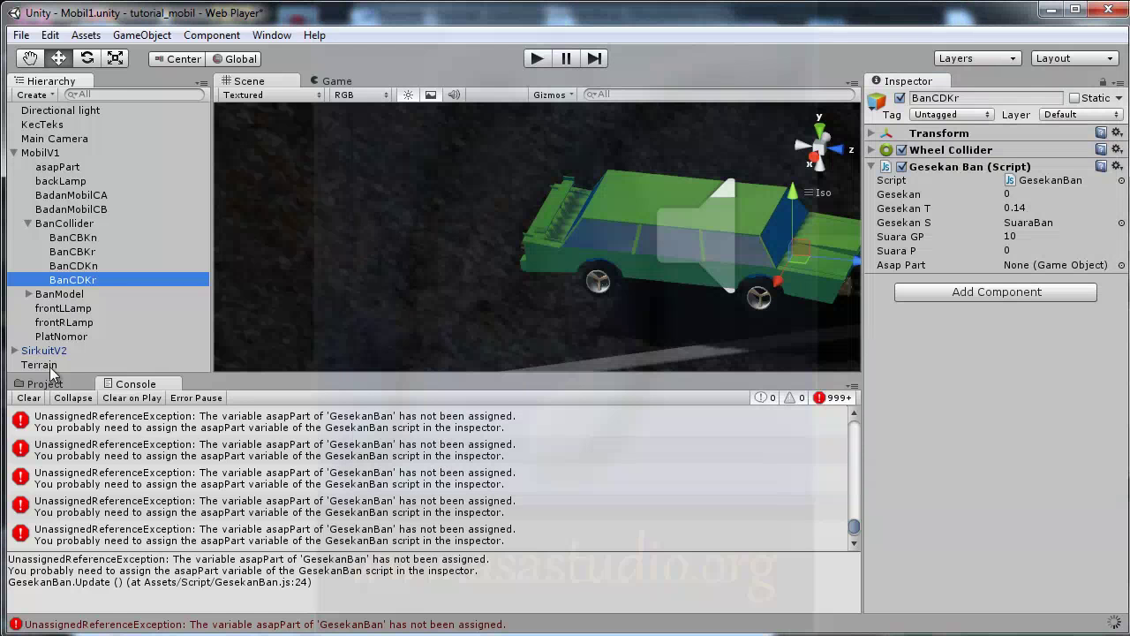
{"action": "left_click", "coordinate": [29, 398]}
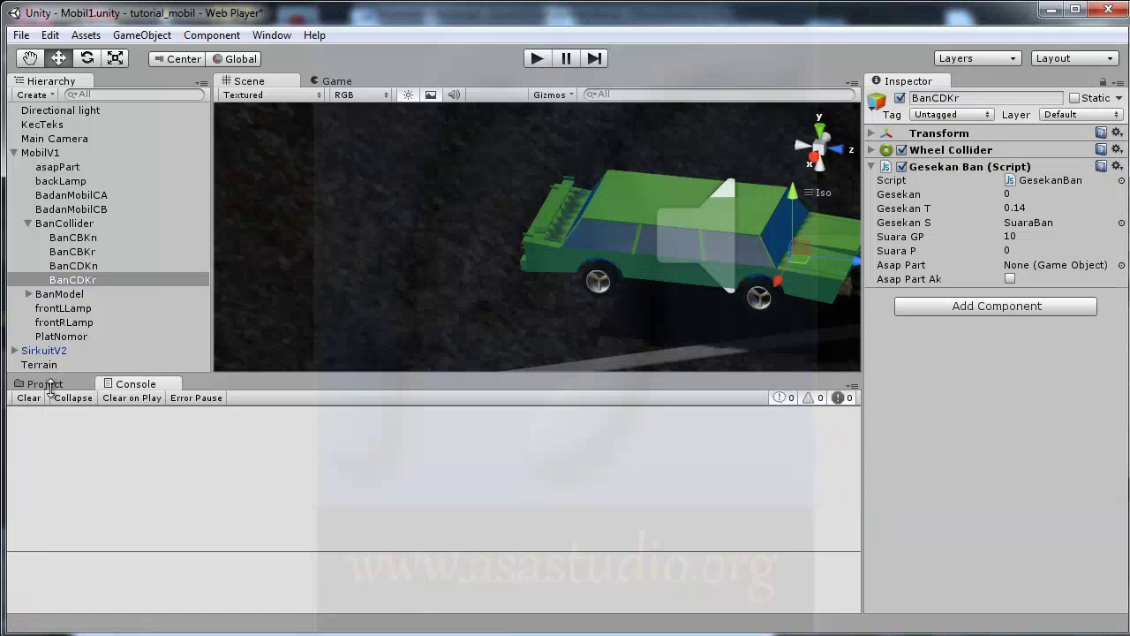
{"action": "left_click", "coordinate": [87, 265]}
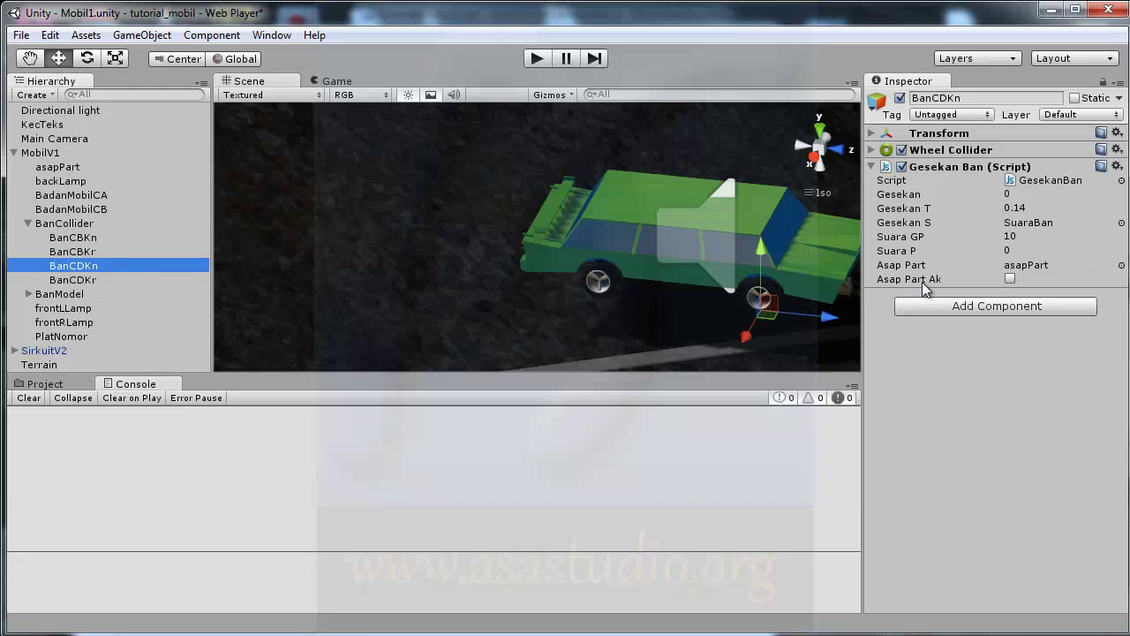
{"action": "left_click", "coordinate": [1009, 279]}
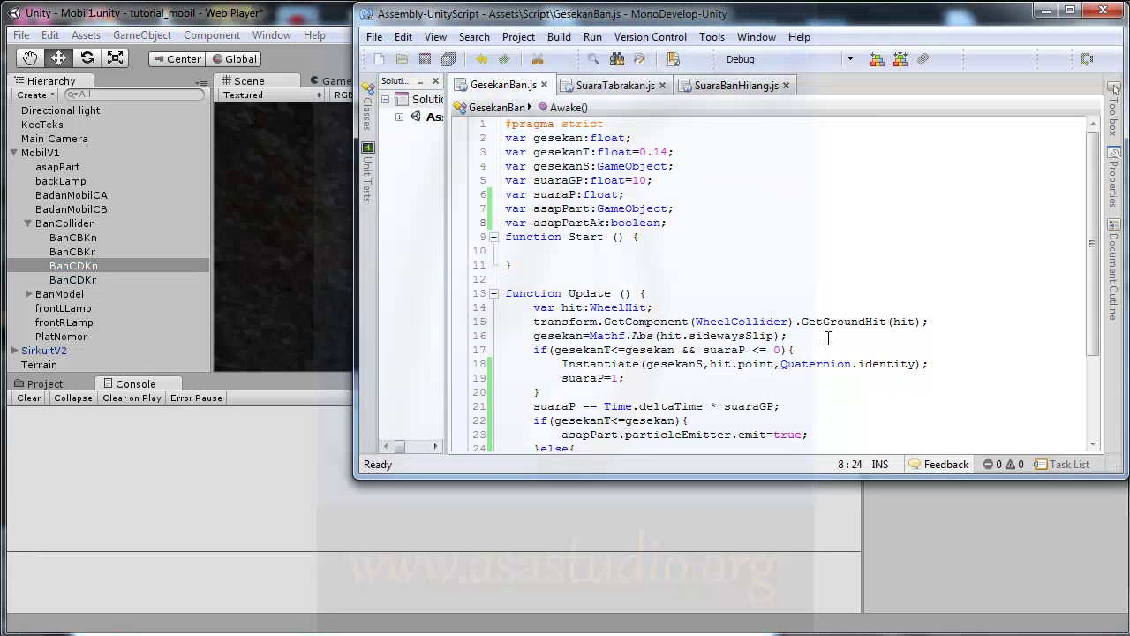
Change line 22 to if(gesekanT<=gesekan && asapPartAk){
{"action": "scroll", "coordinate": [829, 339], "scroll_direction": "down", "scroll_amount": 3}
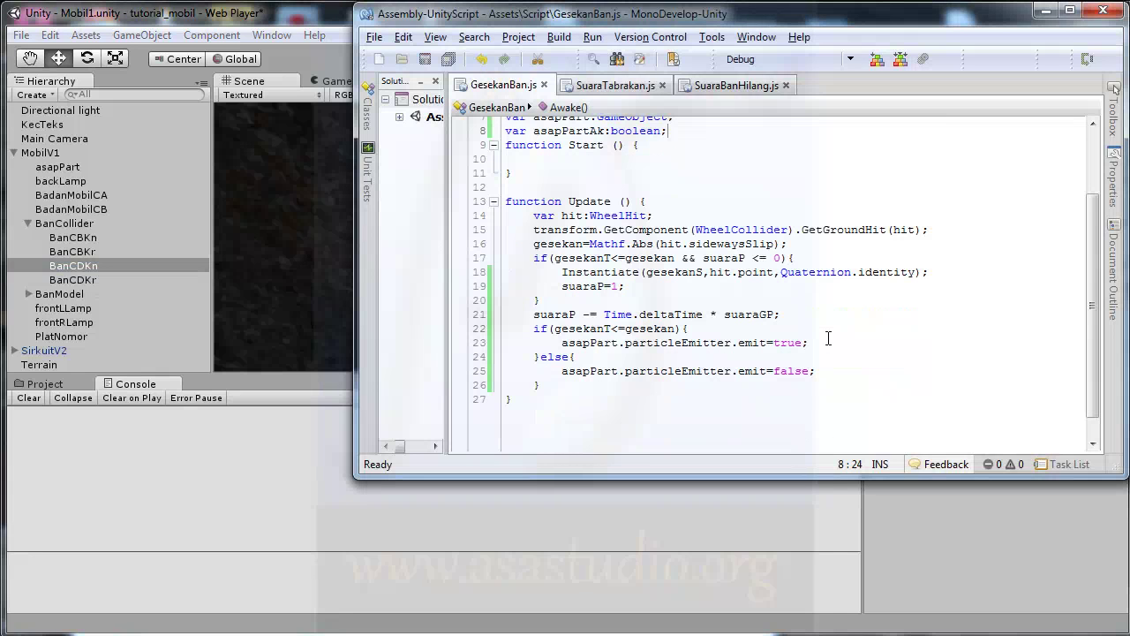
{"action": "left_click", "coordinate": [678, 329]}
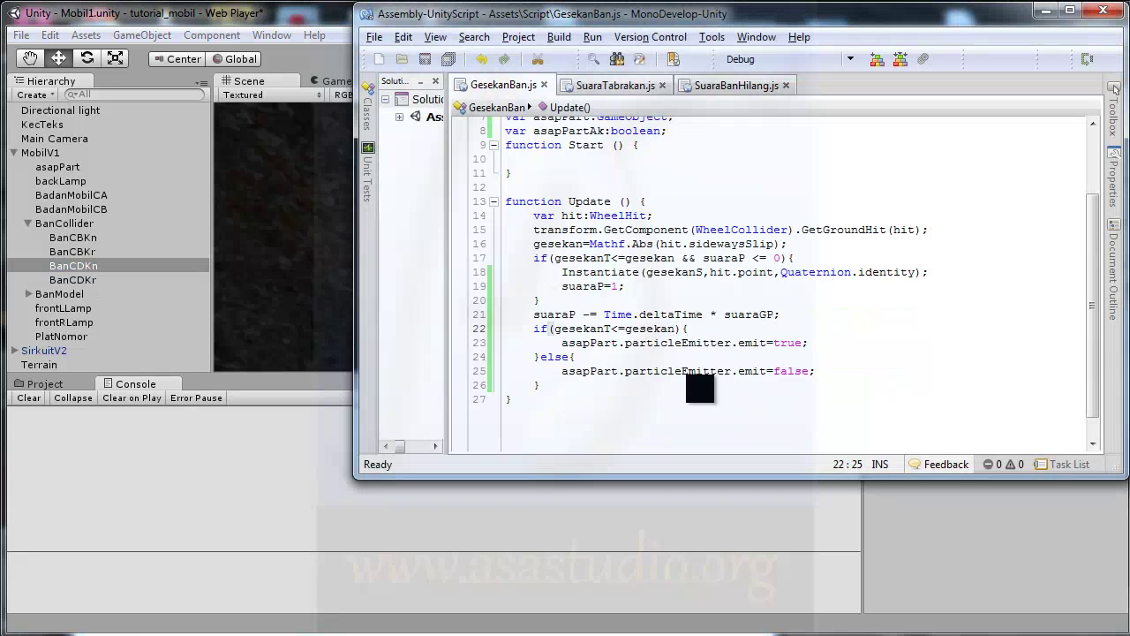
{"action": "type", "text": "&& "}
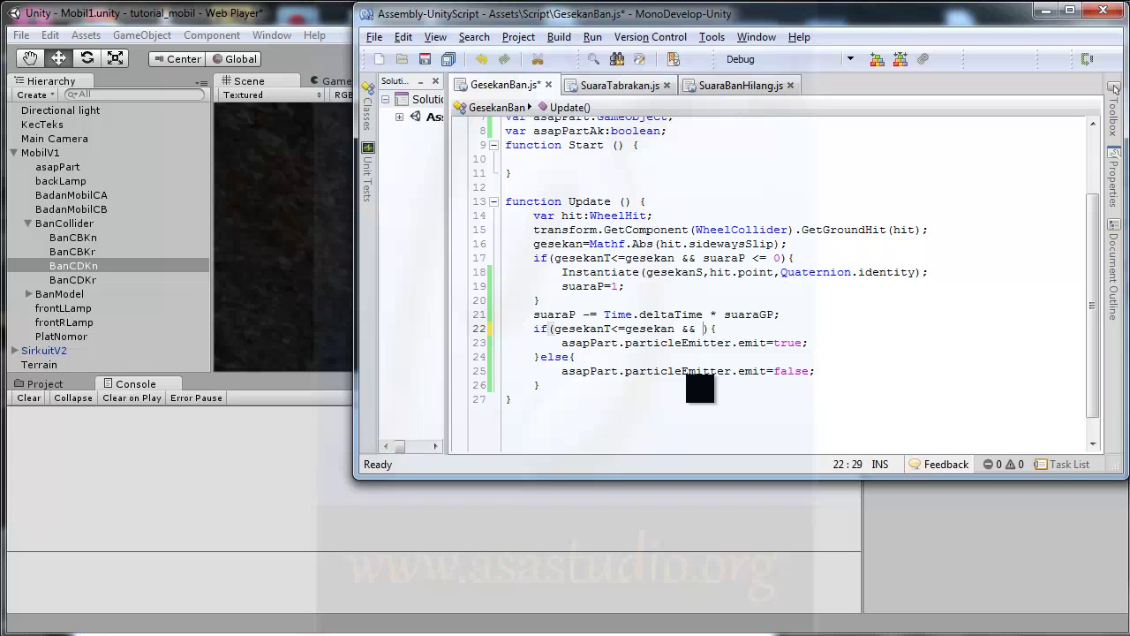
{"action": "type", "text": "asapP"}
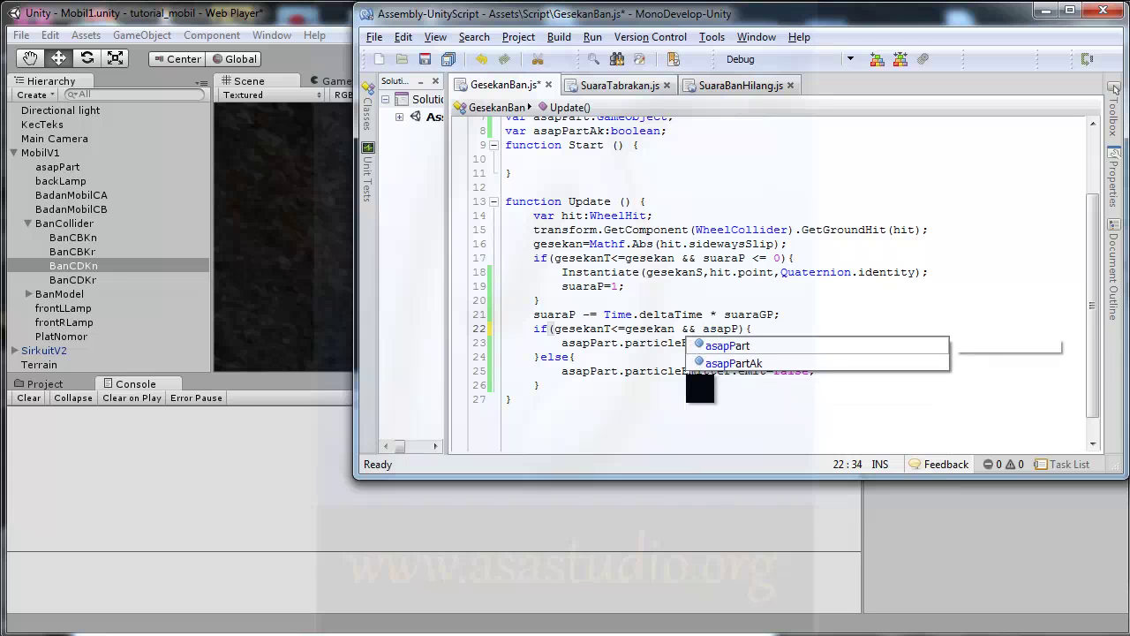
{"action": "double_click", "coordinate": [752, 363]}
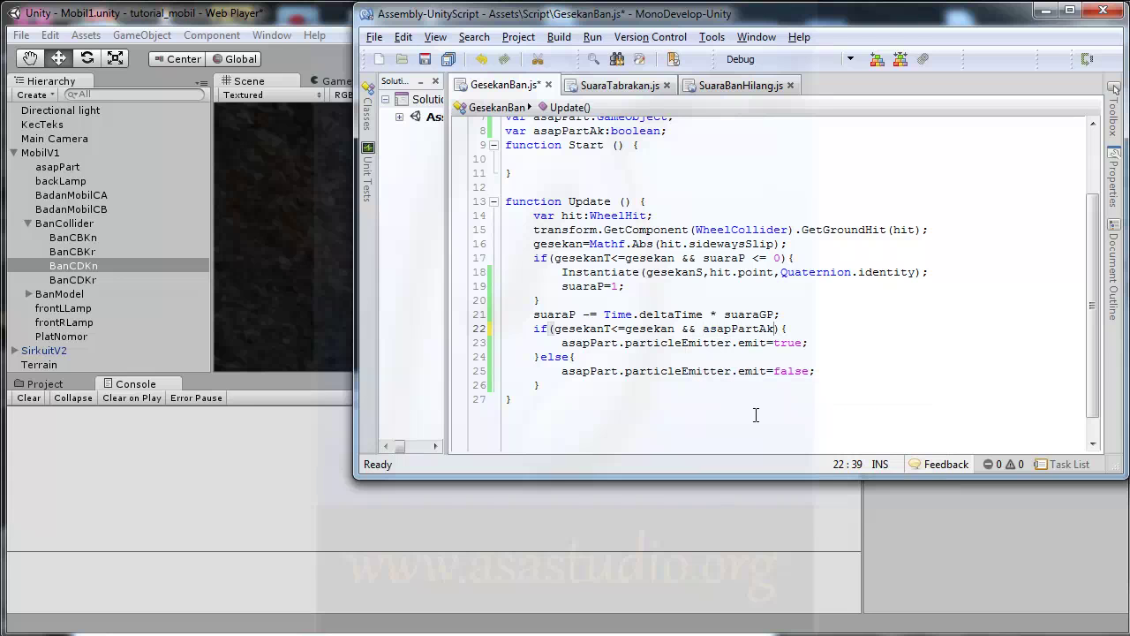
Save the script, then run the game, drive forward to 45 KM/H, and stop
{"action": "left_click", "coordinate": [425, 58]}
{"action": "left_click", "coordinate": [322, 26]}
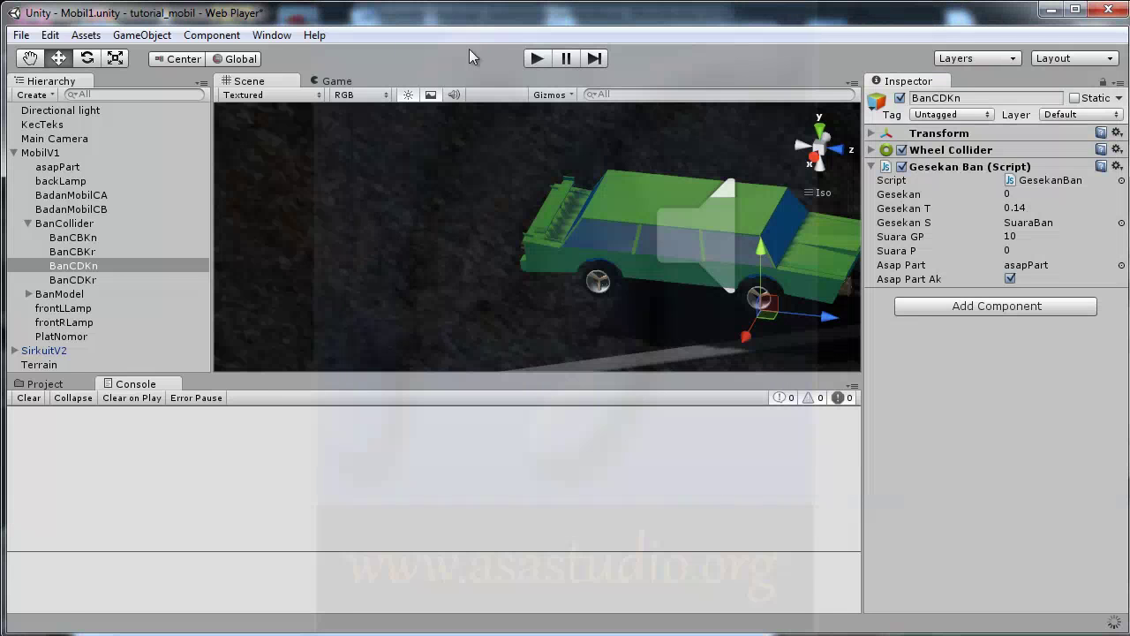
{"action": "left_click", "coordinate": [536, 58]}
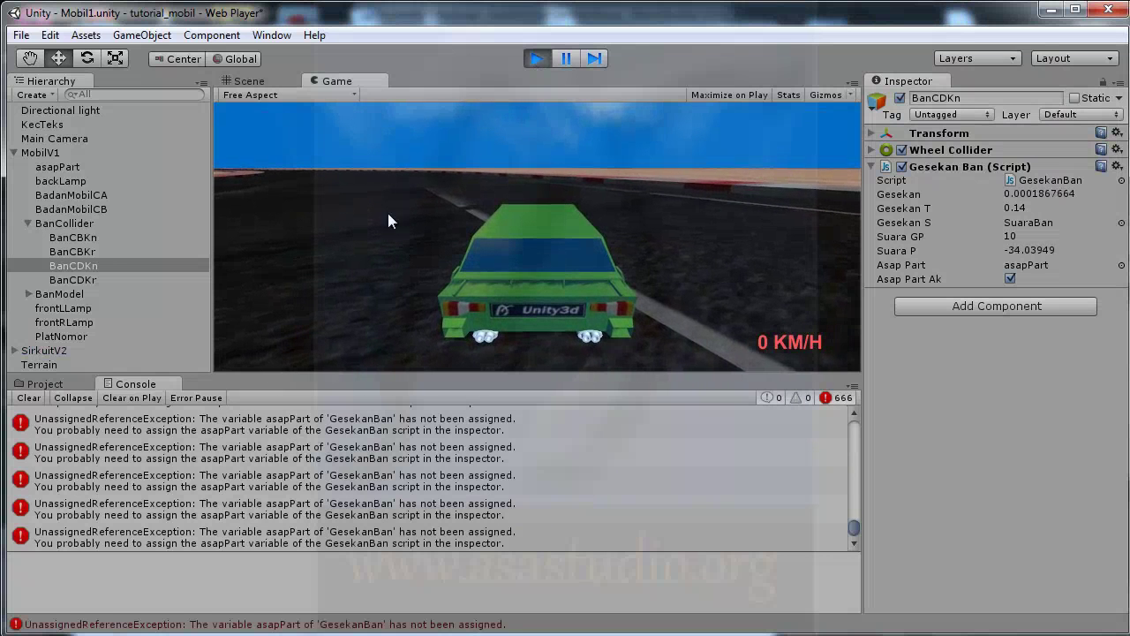
{"action": "key", "text": "Up"}
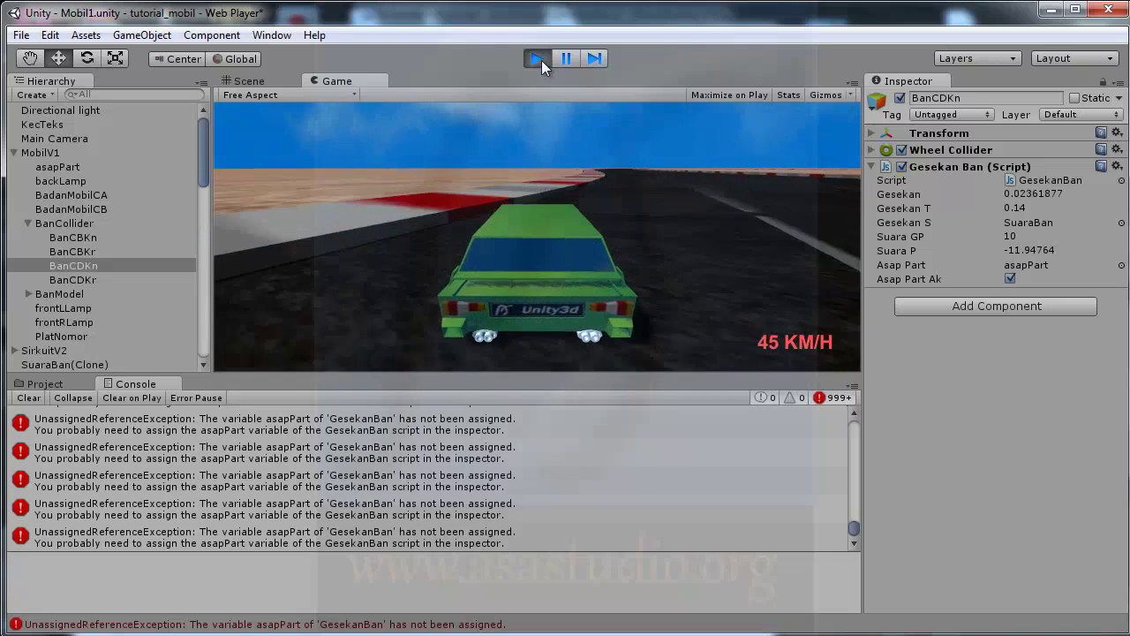
{"action": "left_click", "coordinate": [542, 60]}
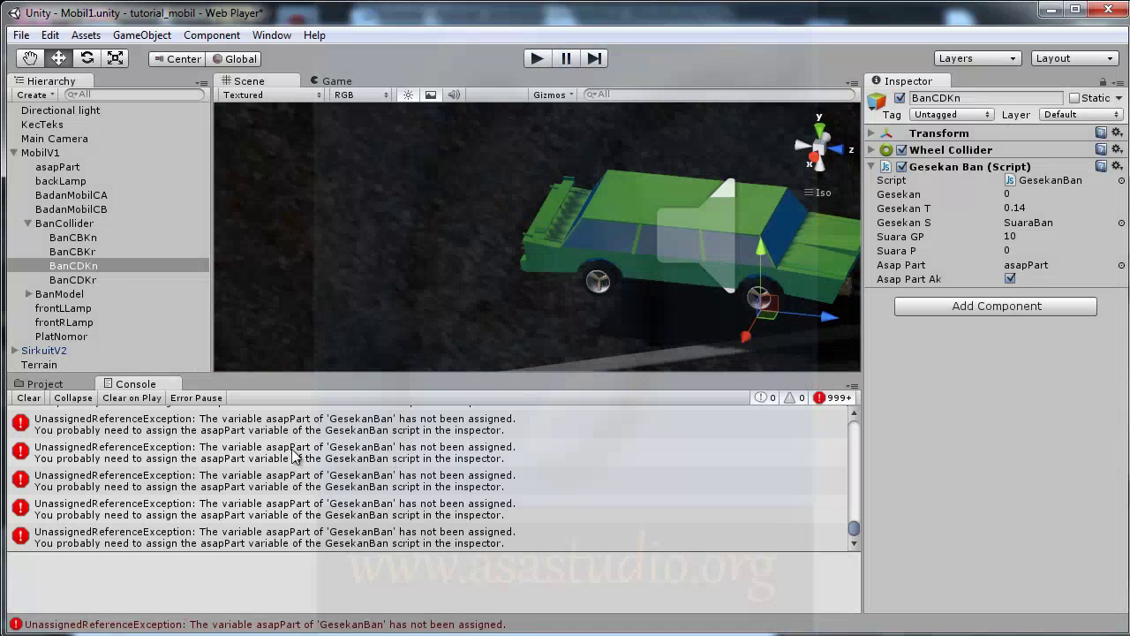
Check the unassigned asapPart error, then rename the asapPart emitter to asapPartBKN
{"action": "left_click", "coordinate": [220, 426]}
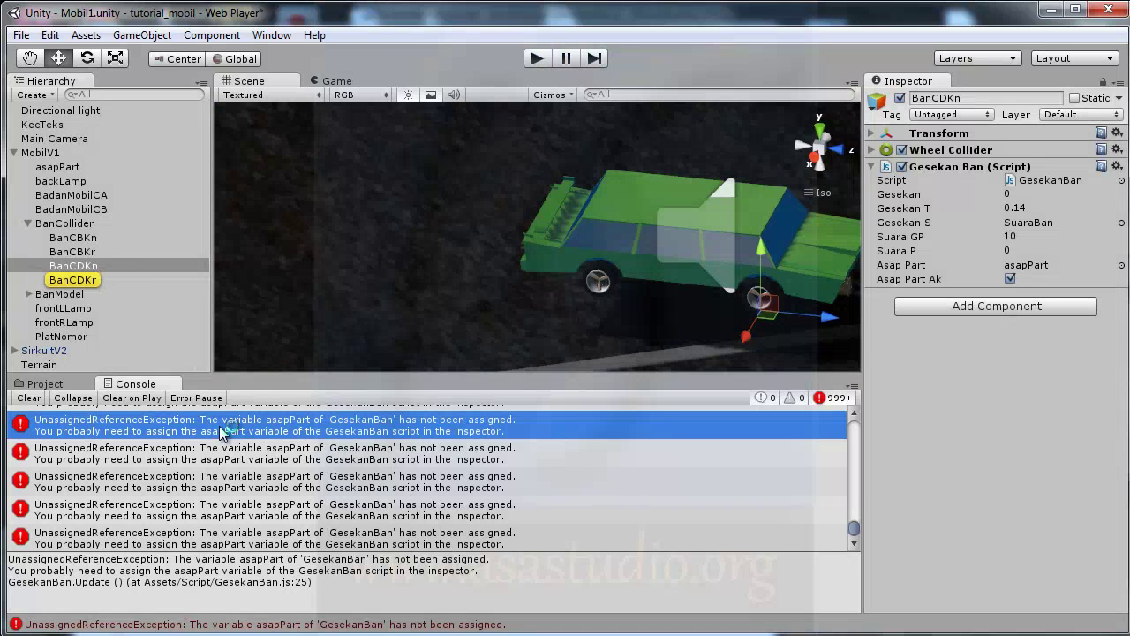
{"action": "double_click", "coordinate": [222, 431]}
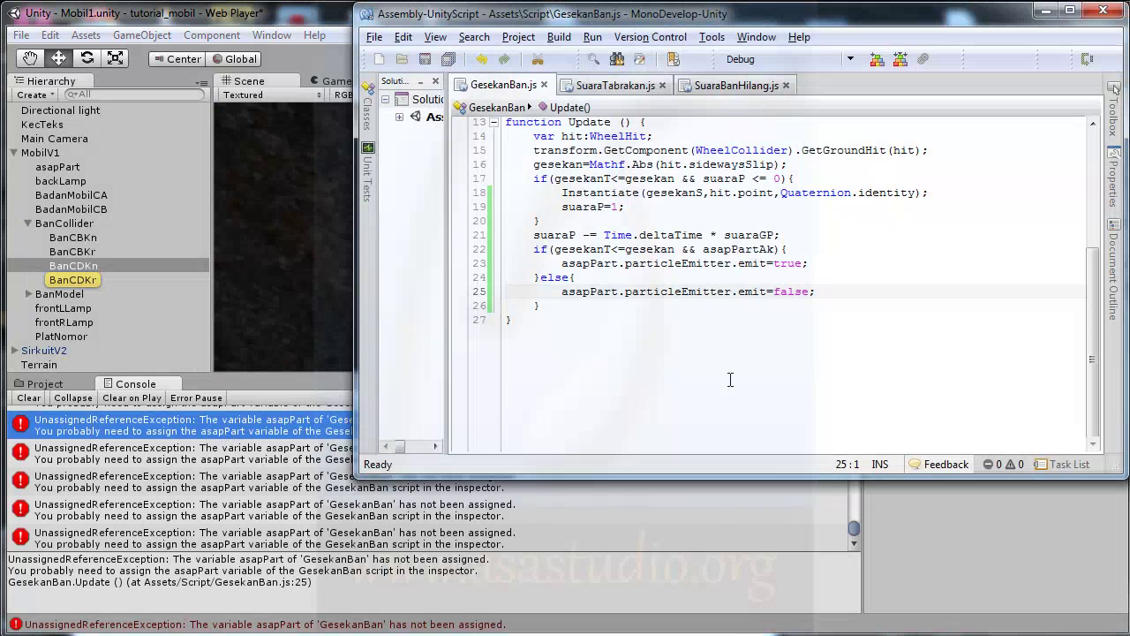
{"action": "left_click", "coordinate": [43, 168]}
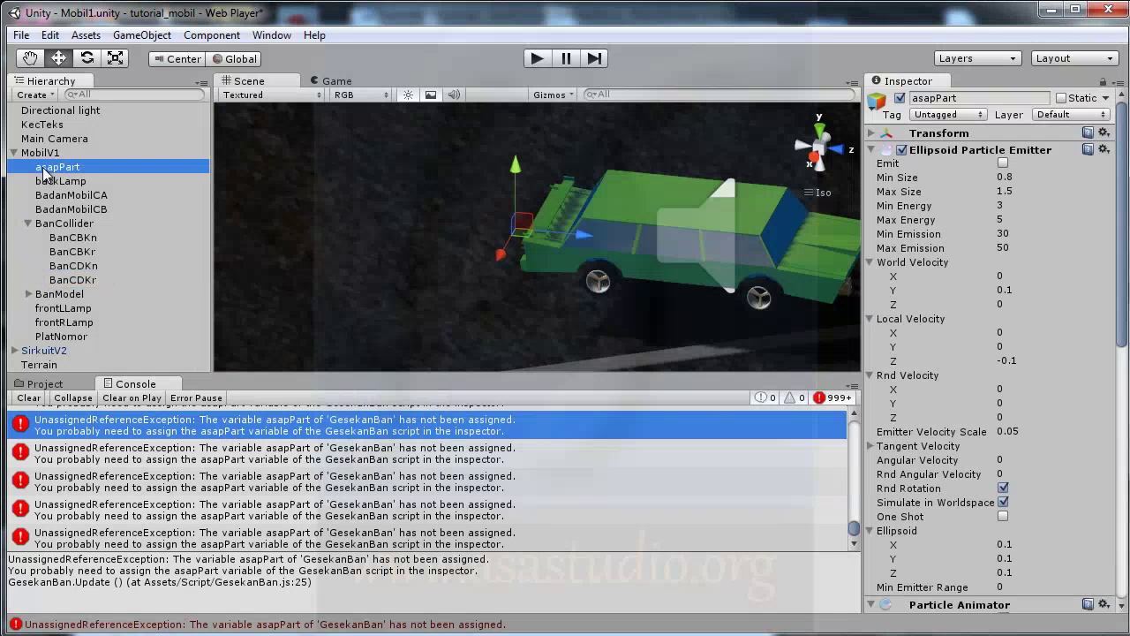
{"action": "left_click", "coordinate": [43, 168]}
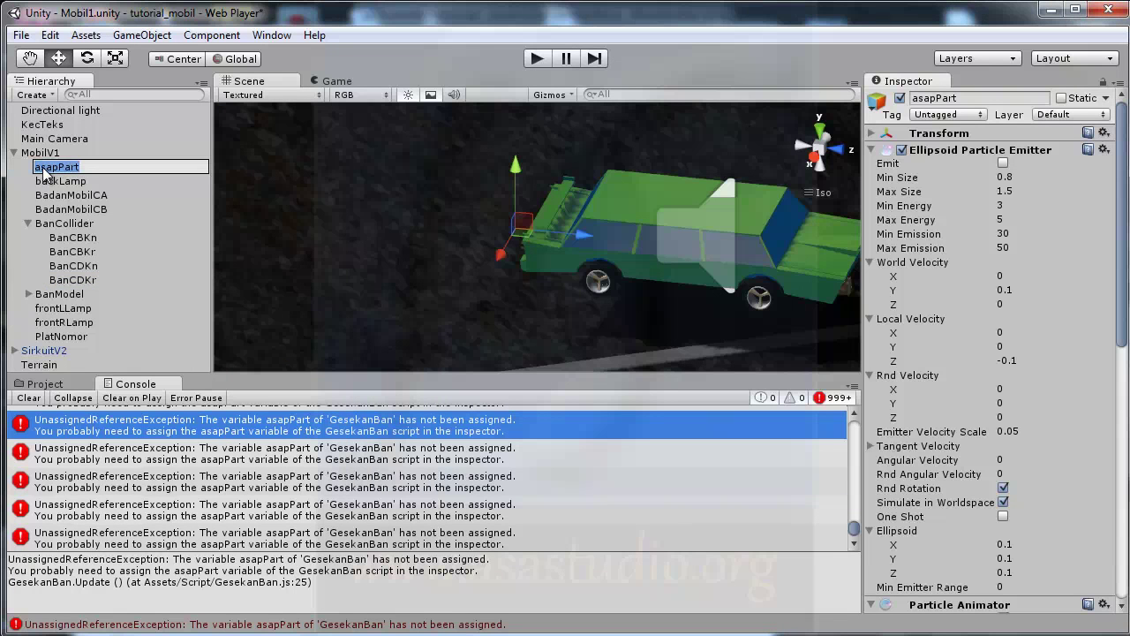
{"action": "left_click", "coordinate": [91, 167]}
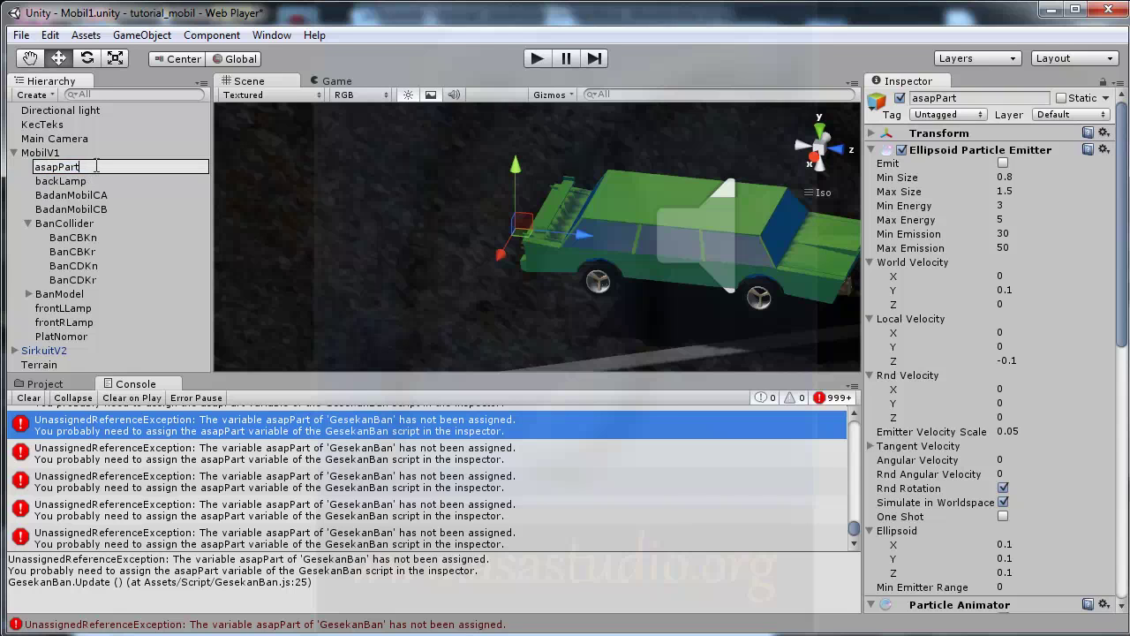
{"action": "type", "text": "B"}
{"action": "type", "text": "Kn"}
{"action": "key", "text": "Return"}
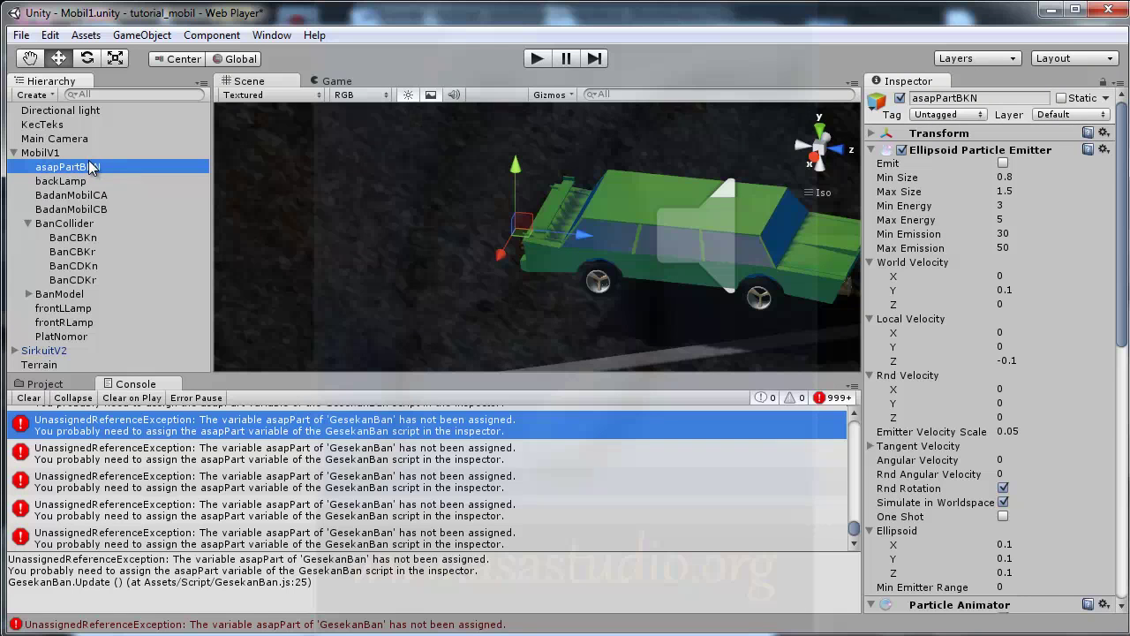
Duplicate asapPartBKN and name the copy asapPartBKR
{"action": "left_click", "coordinate": [25, 168]}
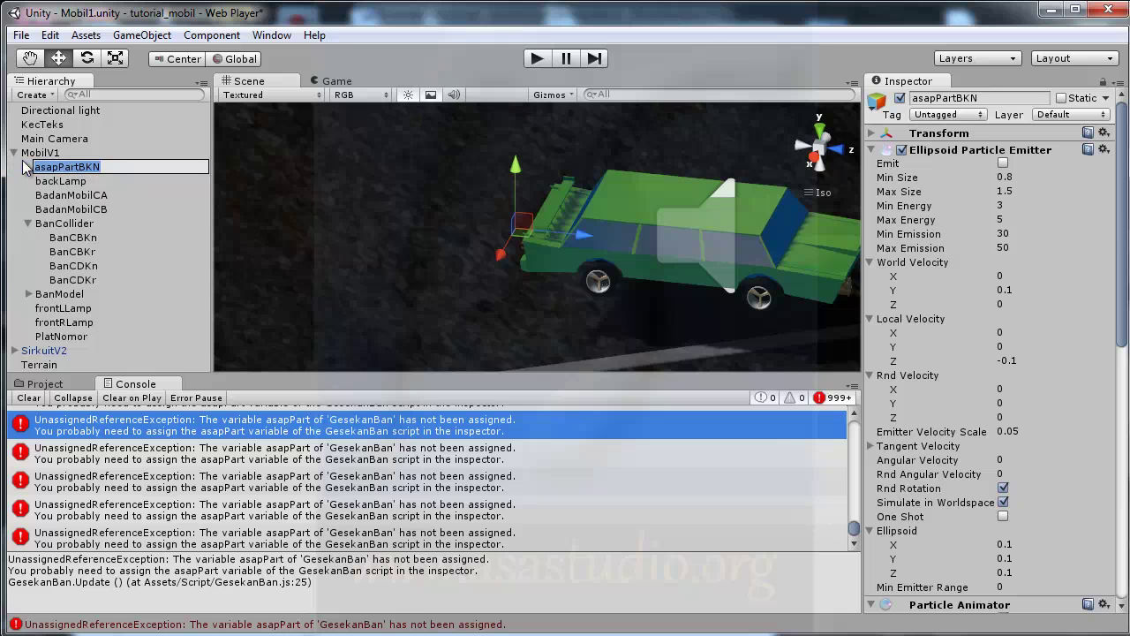
{"action": "key", "text": "ctrl+d"}
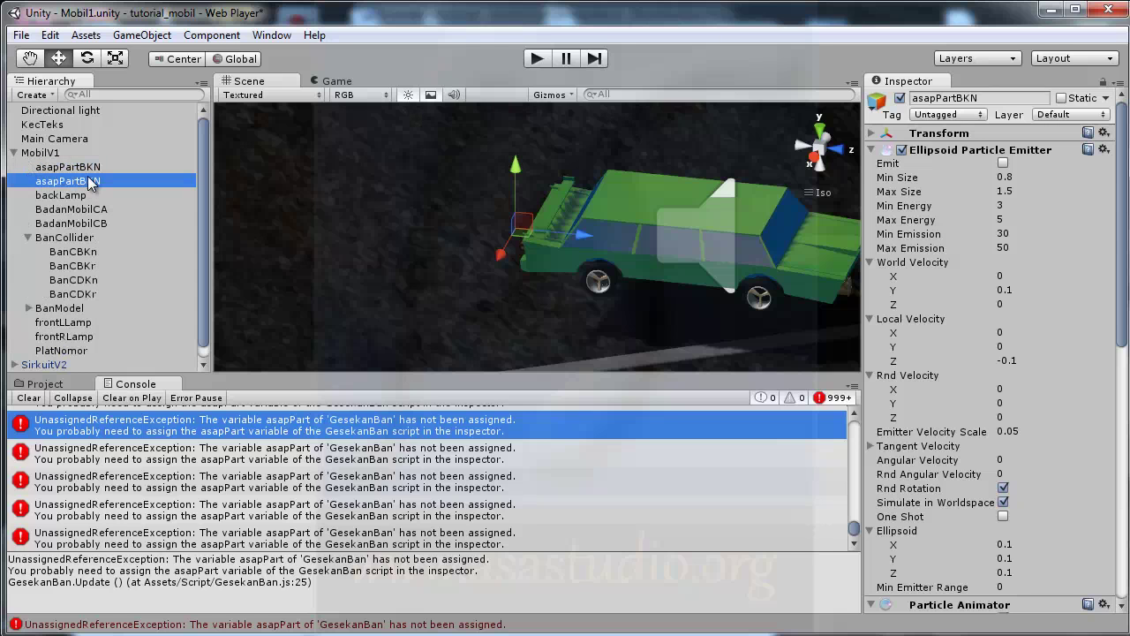
{"action": "left_click", "coordinate": [89, 181]}
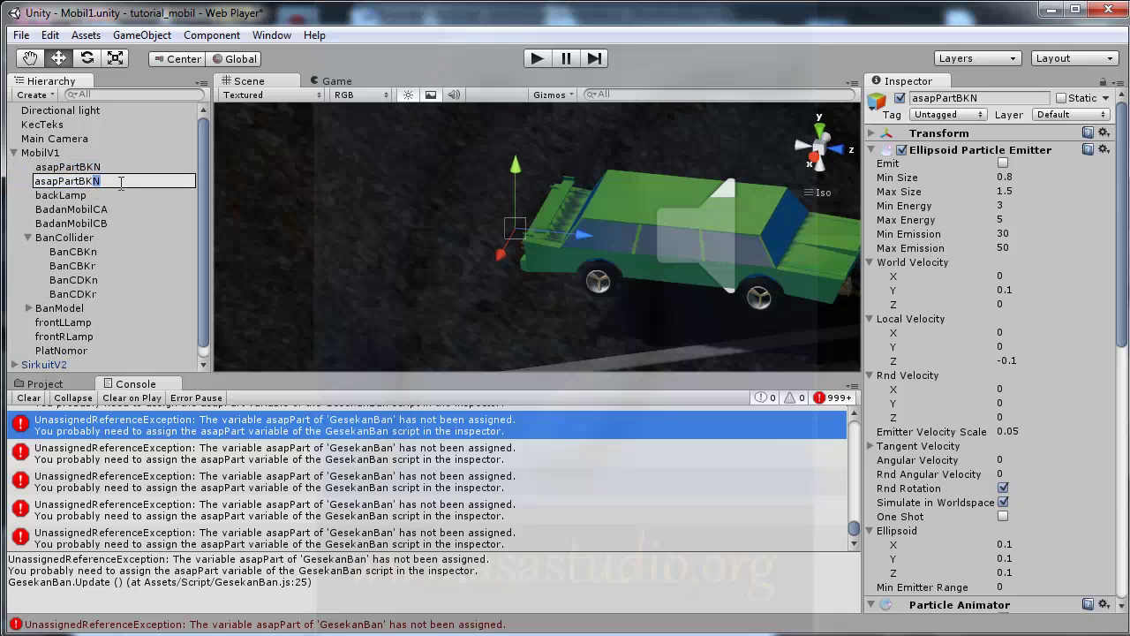
{"action": "type", "text": "R"}
{"action": "key", "text": "Return"}
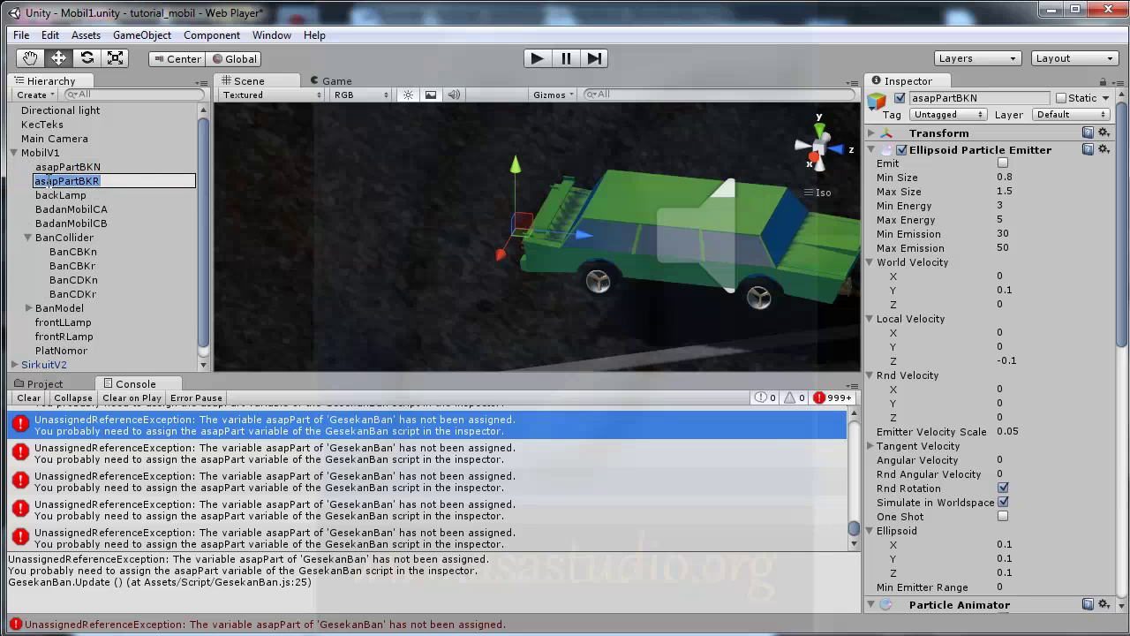
{"action": "left_click", "coordinate": [65, 294]}
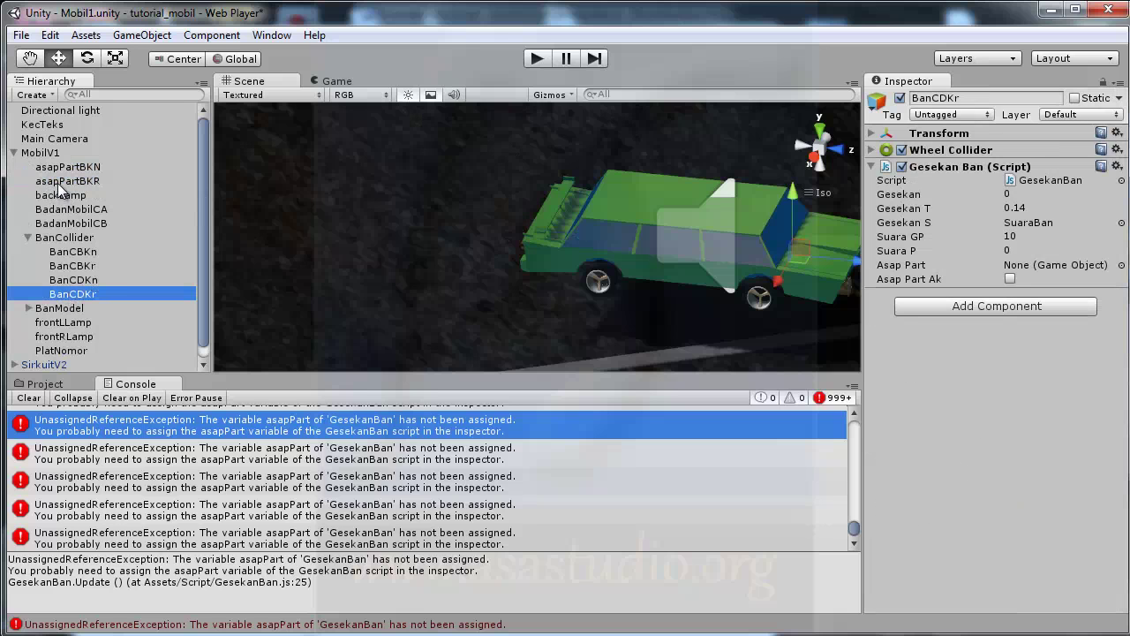
Assign asapPartBKR to BanCDKr's Asap Part field, then enter play mode with a cleared Console
{"action": "left_click_drag", "start_coordinate": [58, 181], "coordinate": [924, 260]}
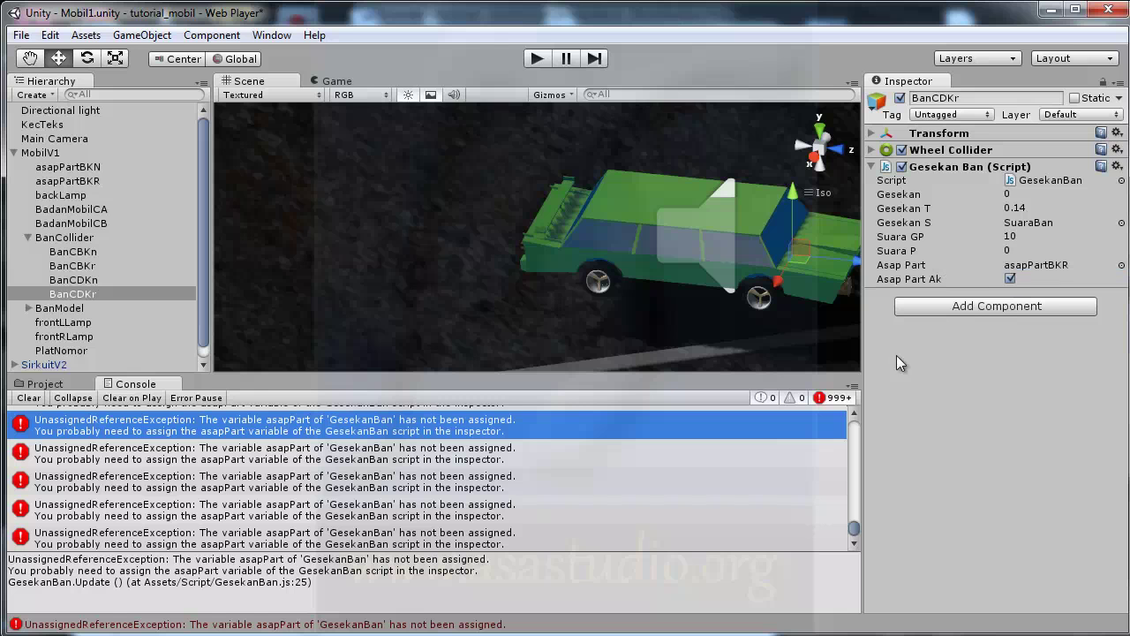
{"action": "left_click", "coordinate": [536, 59]}
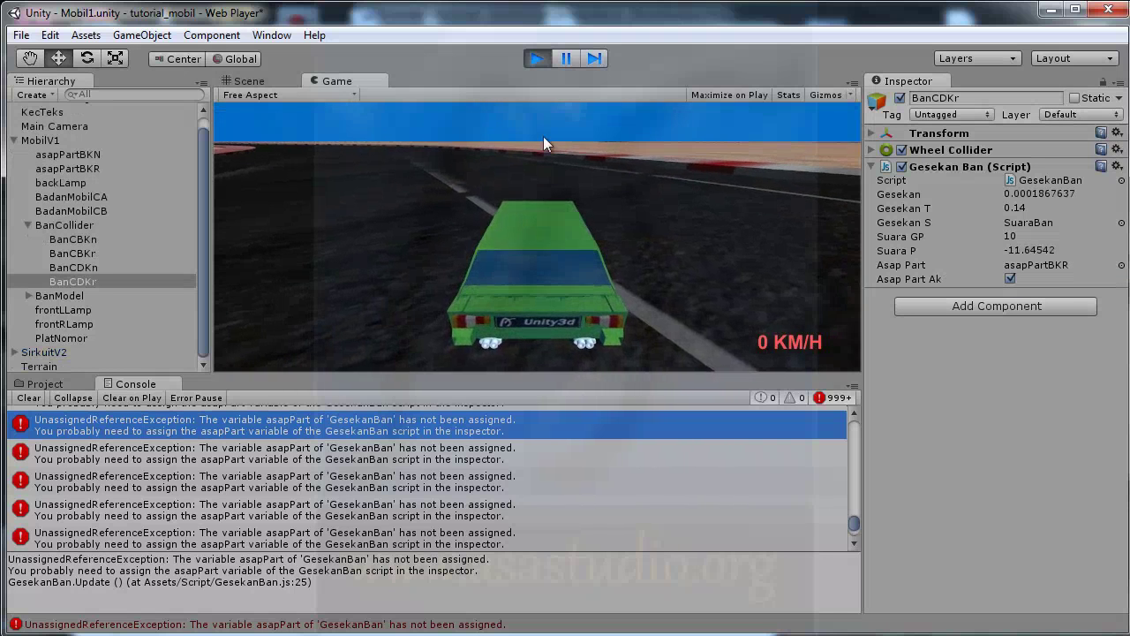
{"action": "left_click", "coordinate": [27, 397]}
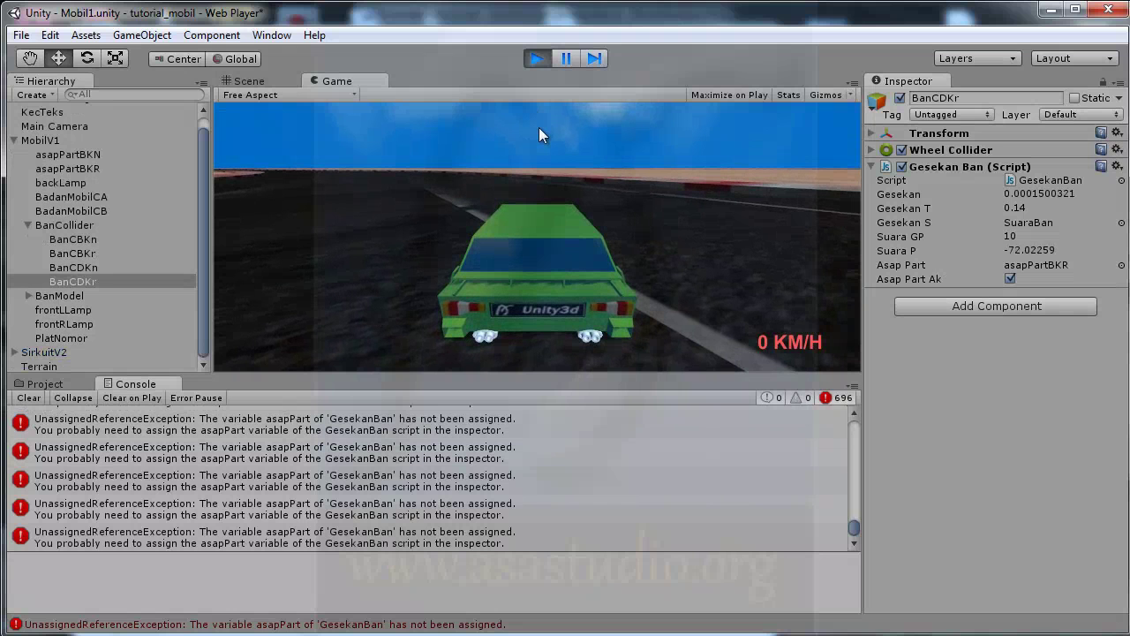
Drive the car forward and steer right to make the tires skid, then stop play mode
{"action": "key", "text": "Up"}
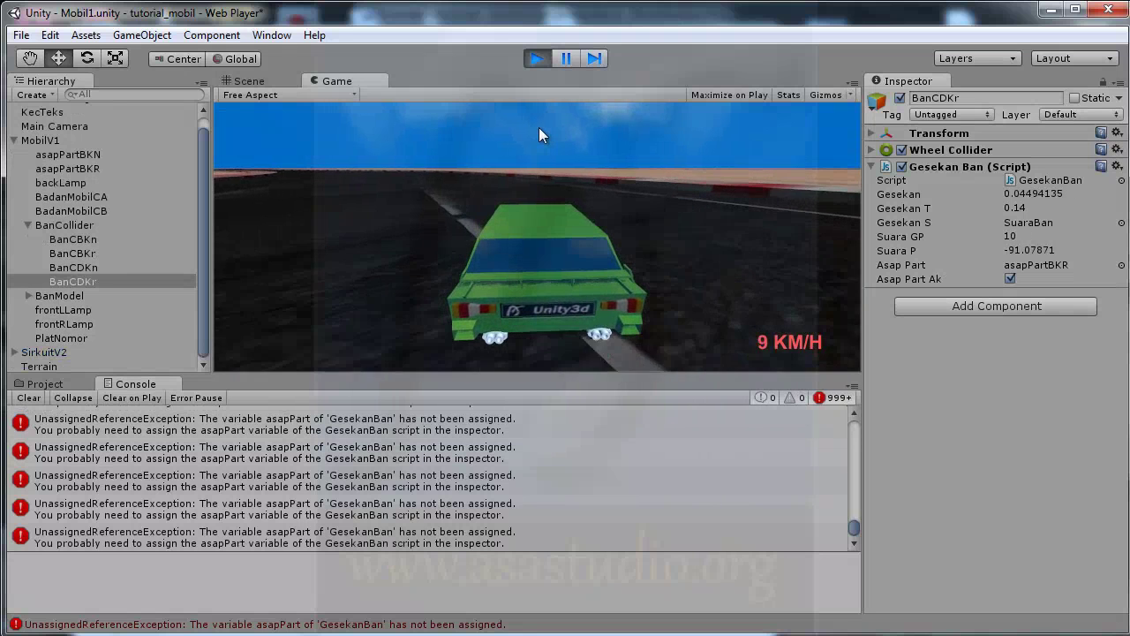
{"action": "key", "text": "Up"}
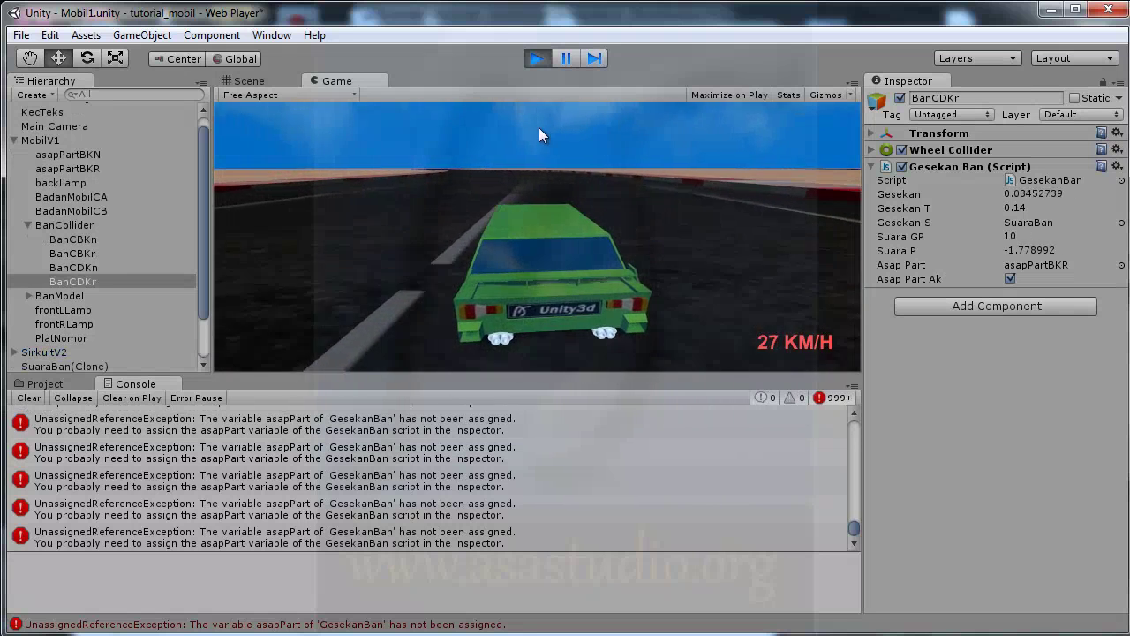
{"action": "key", "text": "Right"}
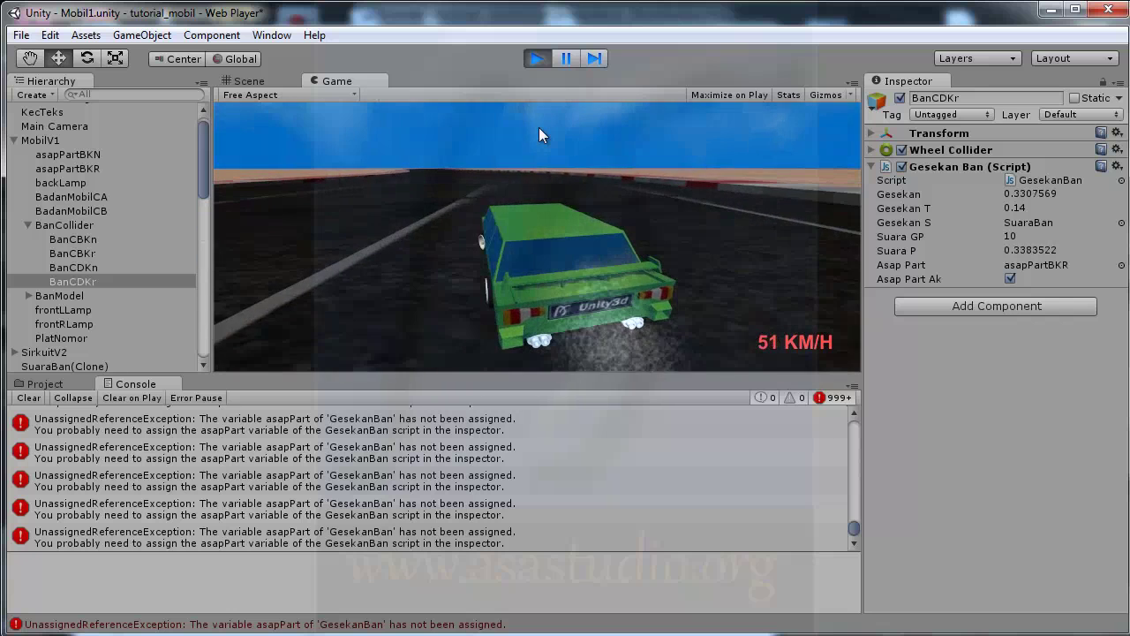
{"action": "left_click", "coordinate": [538, 59]}
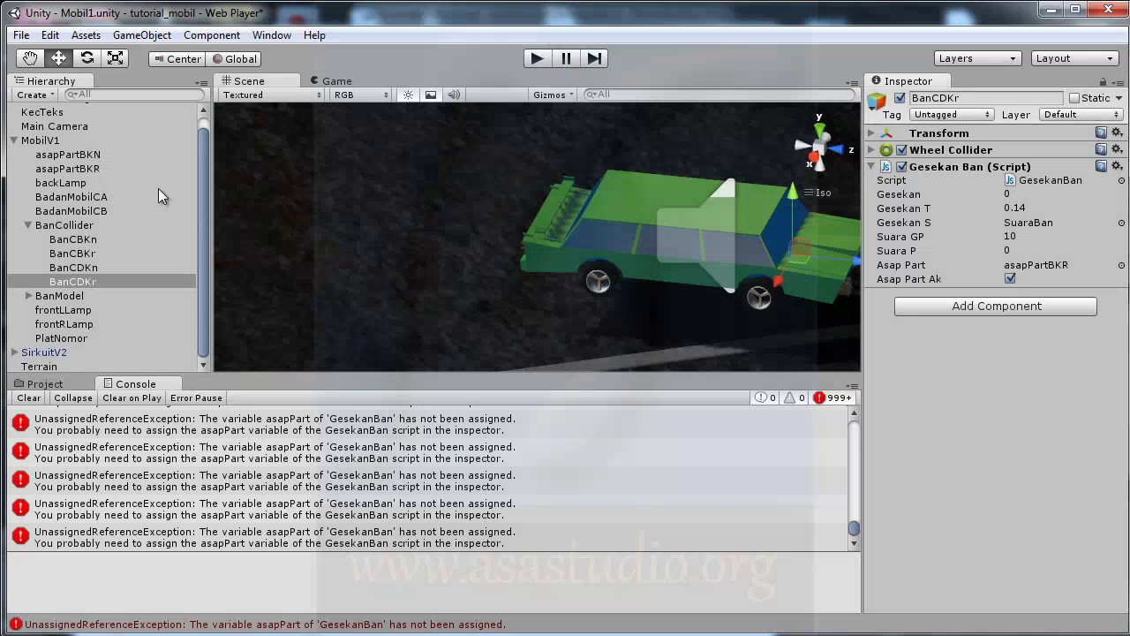
{"action": "left_click", "coordinate": [203, 203]}
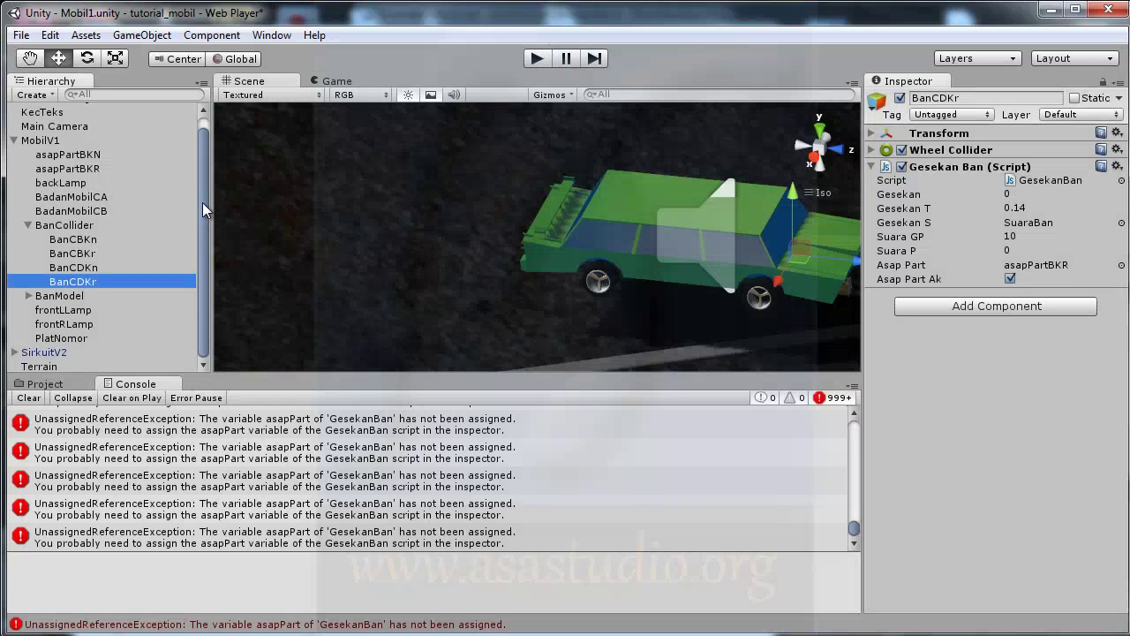
{"action": "left_click", "coordinate": [78, 238]}
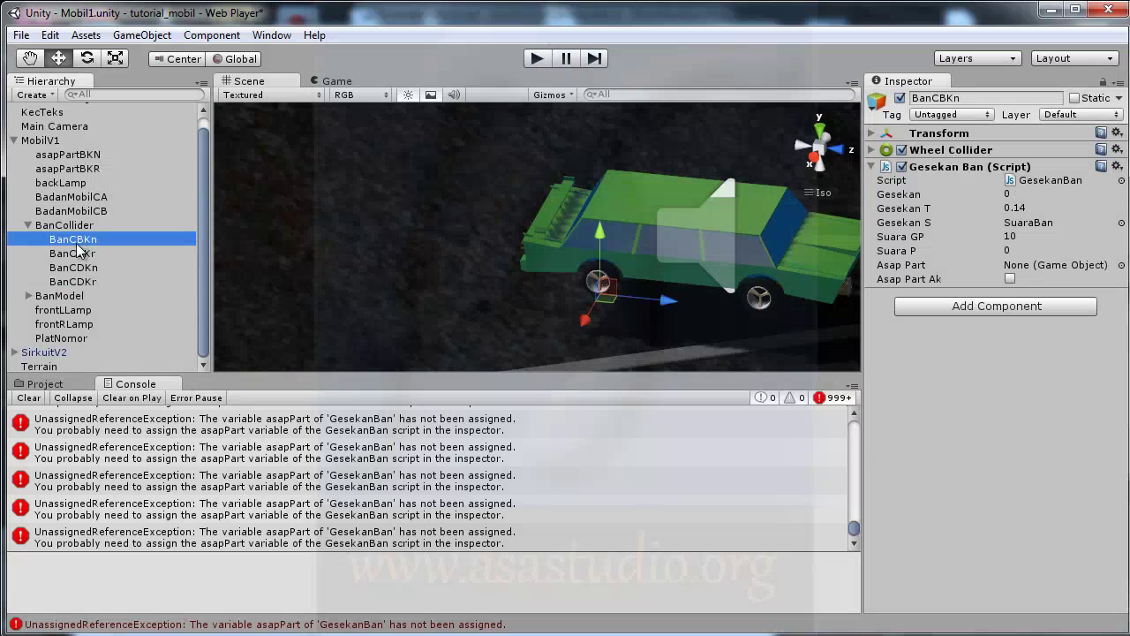
{"action": "left_click", "coordinate": [77, 256]}
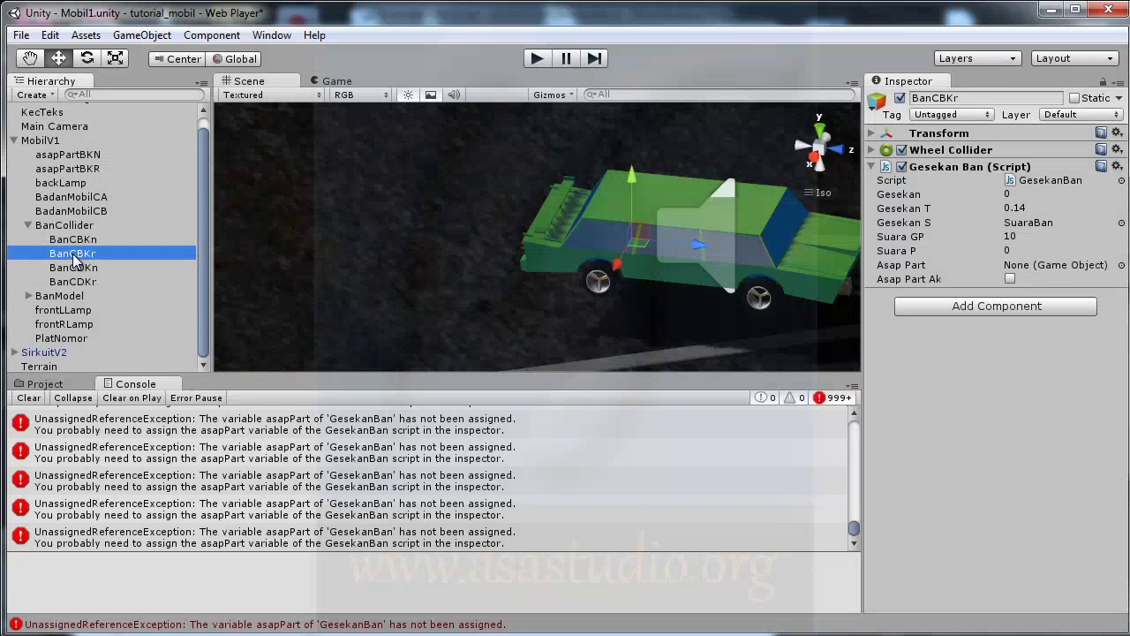
{"action": "left_click", "coordinate": [74, 240]}
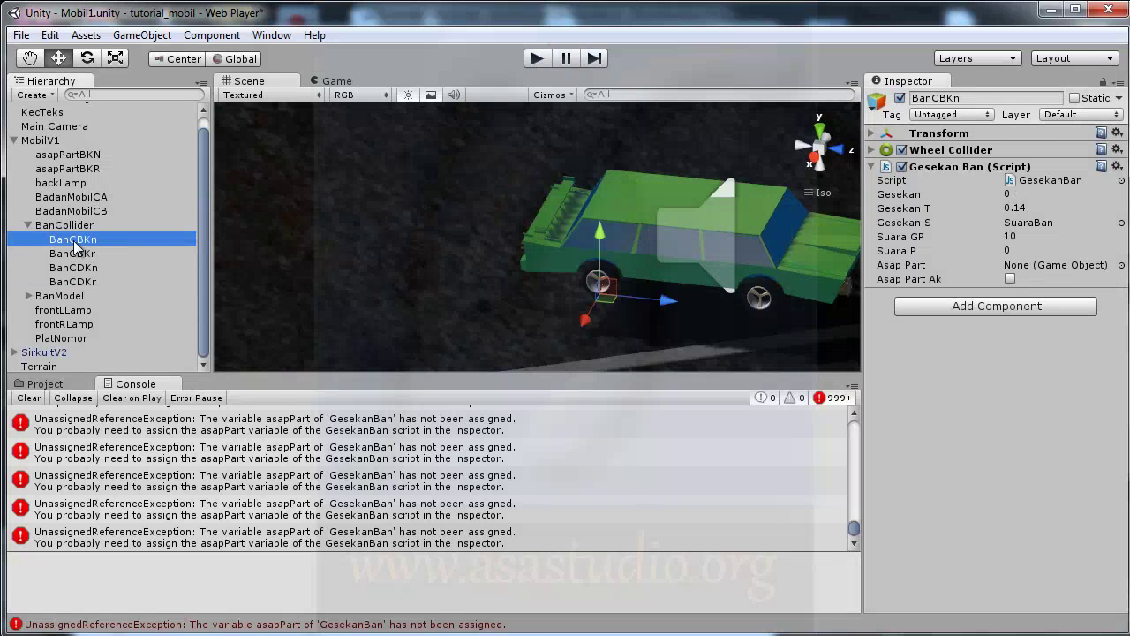
{"action": "left_click", "coordinate": [77, 256]}
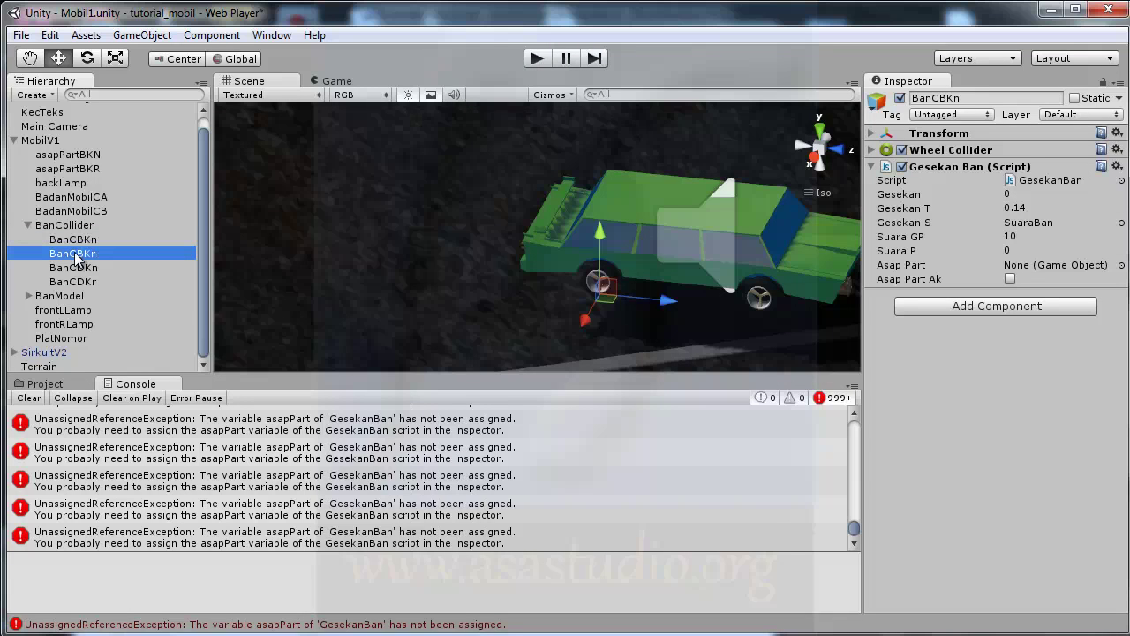
{"action": "left_click", "coordinate": [74, 240]}
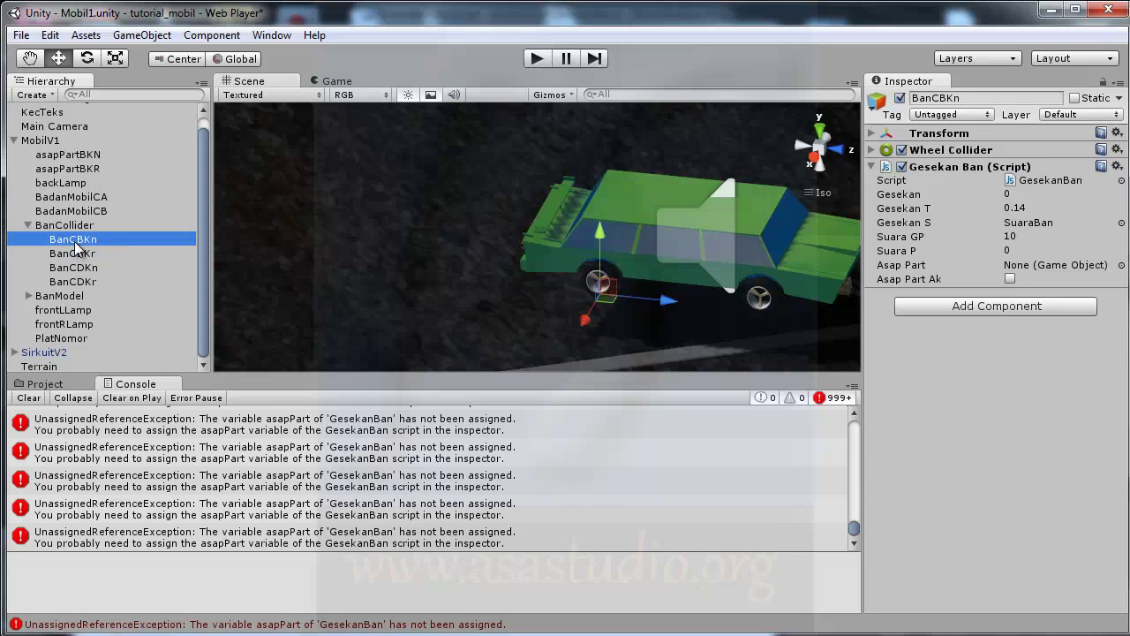